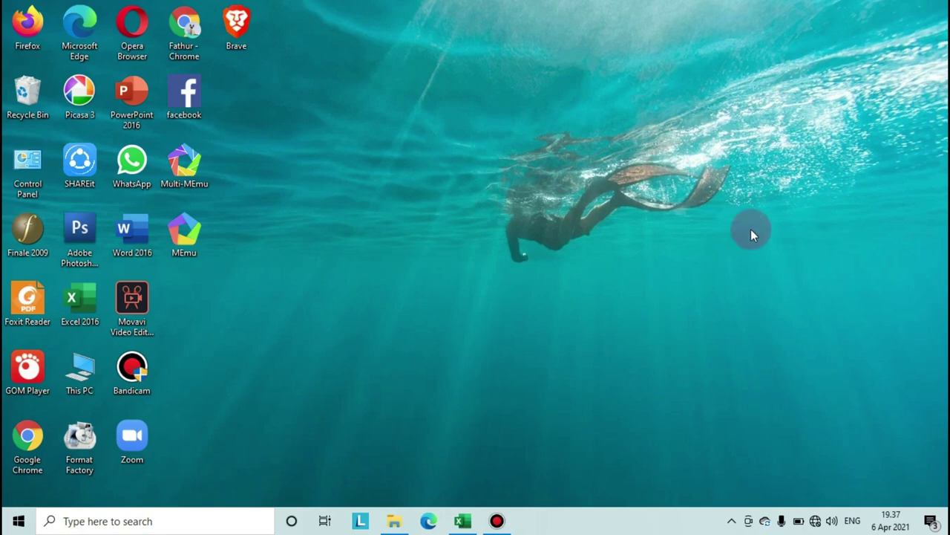
- Switch to the Excel workbook with the SDGs roadmap and look through the Roadmap sheet's list of activities
{"action": "left_click", "coordinate": [462, 521]}
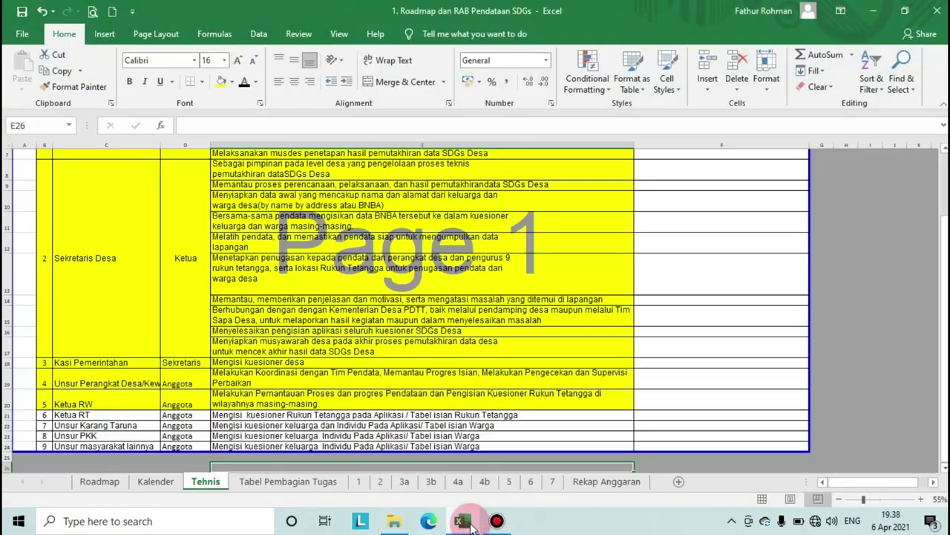
{"action": "left_click", "coordinate": [99, 481]}
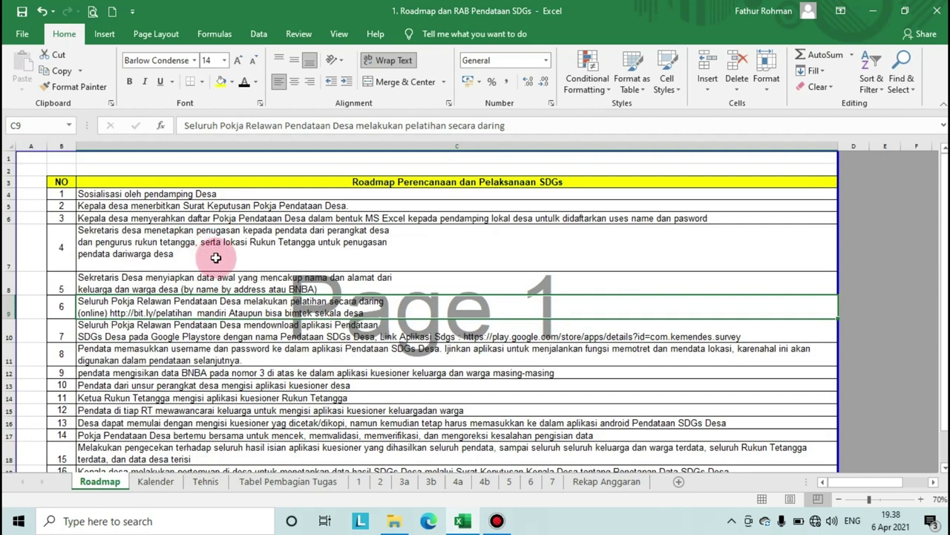
{"action": "scroll", "coordinate": [210, 334], "scroll_direction": "down", "scroll_amount": 3}
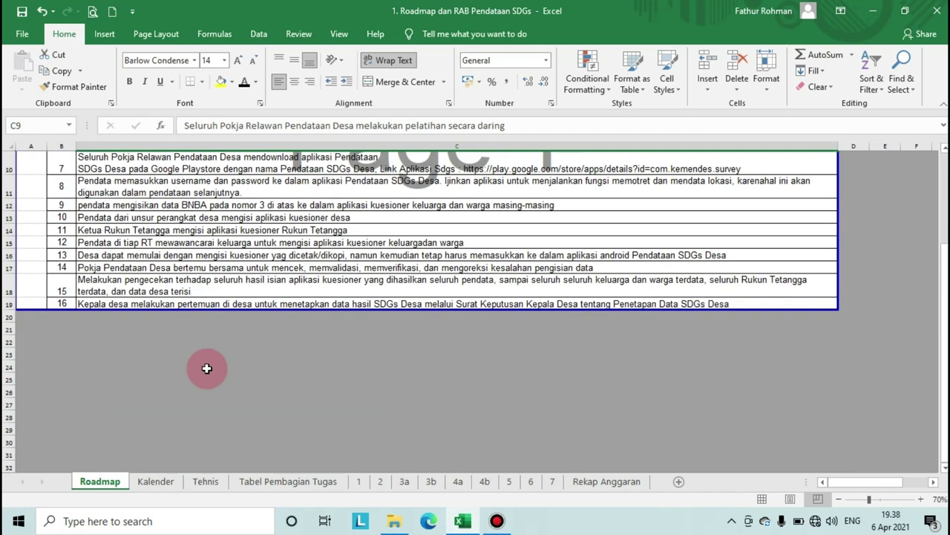
{"action": "scroll", "coordinate": [206, 368], "scroll_direction": "up", "scroll_amount": 3}
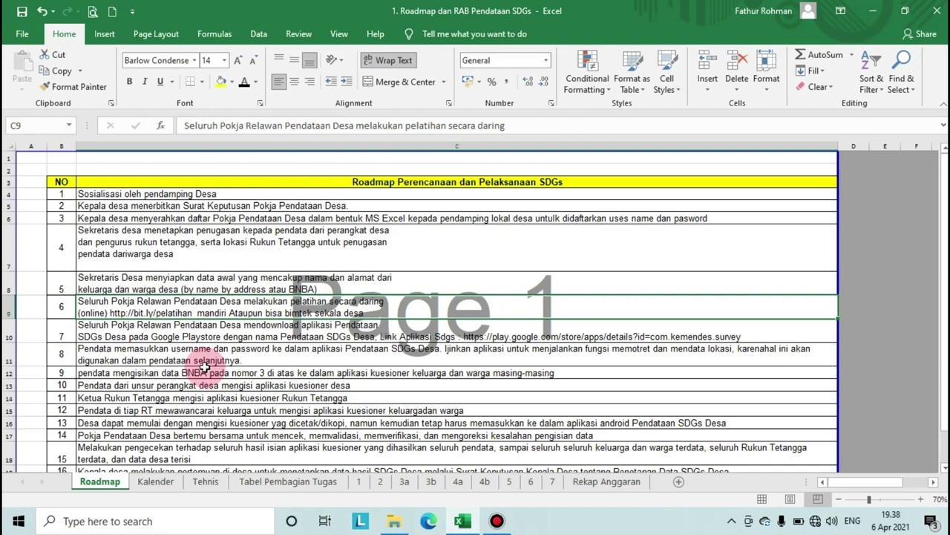
- Set the font colour of roadmap items 1 to 3 (cells C4 to C6) to standard red
{"action": "left_click", "coordinate": [90, 203]}
{"action": "left_click", "coordinate": [155, 194]}
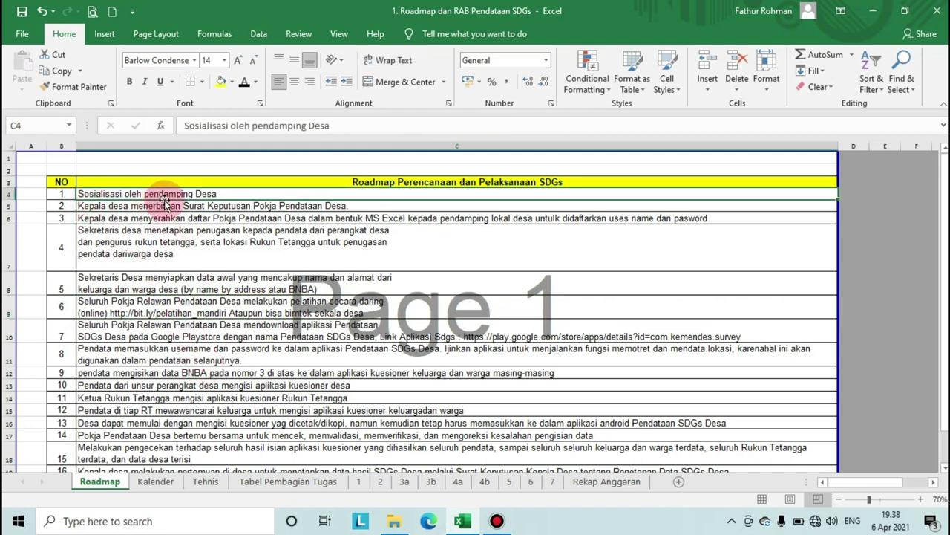
{"action": "left_click", "coordinate": [256, 81]}
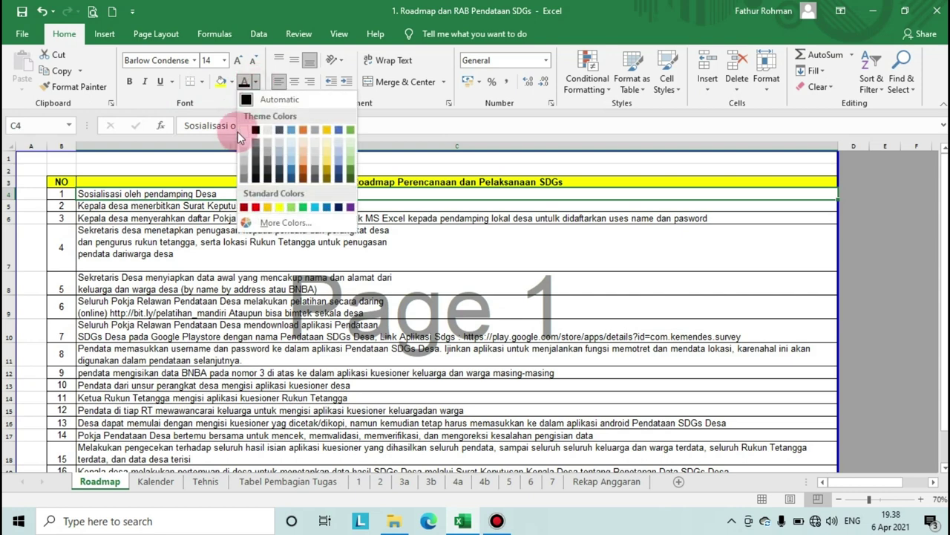
{"action": "left_click", "coordinate": [255, 207]}
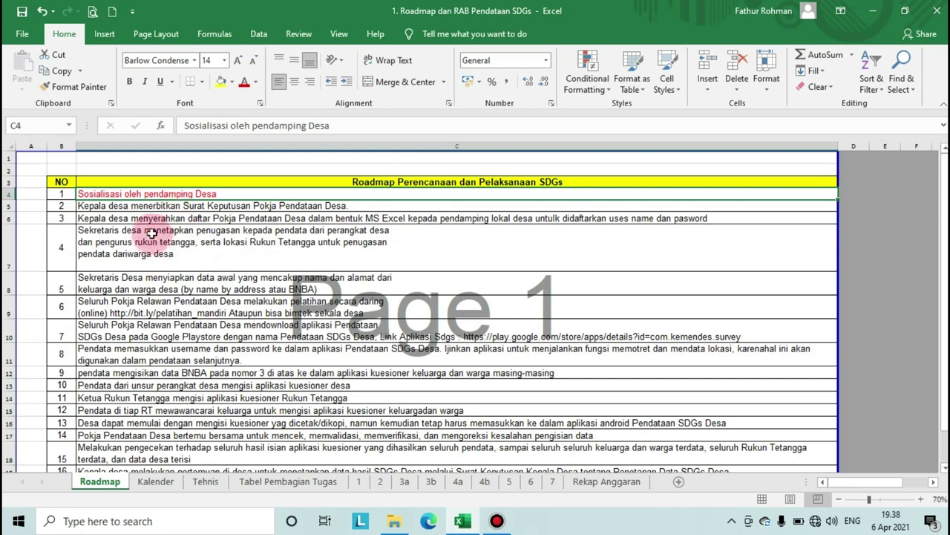
{"action": "left_click", "coordinate": [140, 205]}
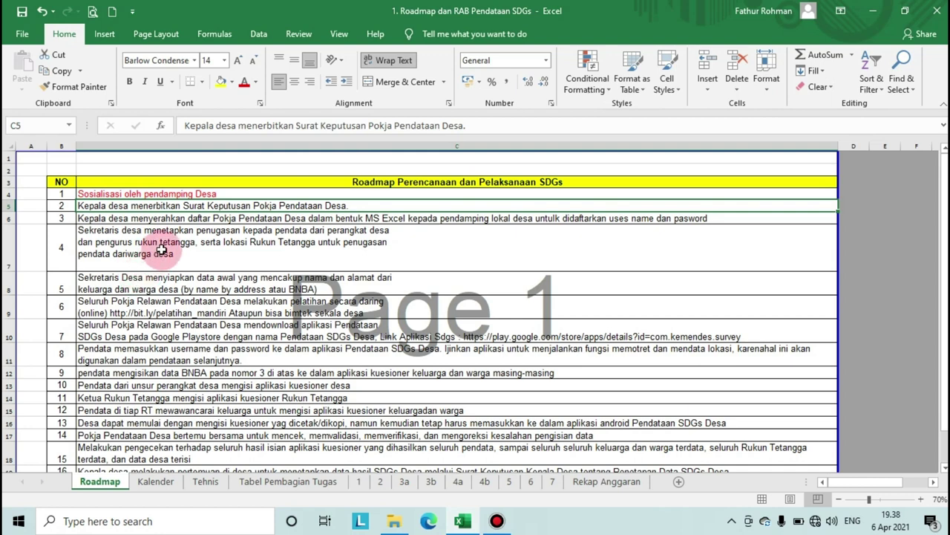
{"action": "left_click", "coordinate": [245, 84]}
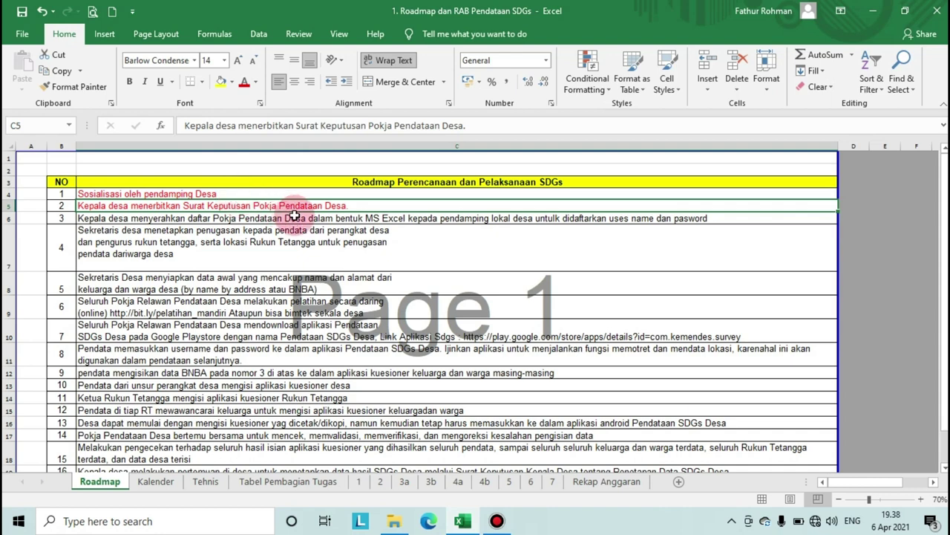
{"action": "left_click", "coordinate": [244, 218]}
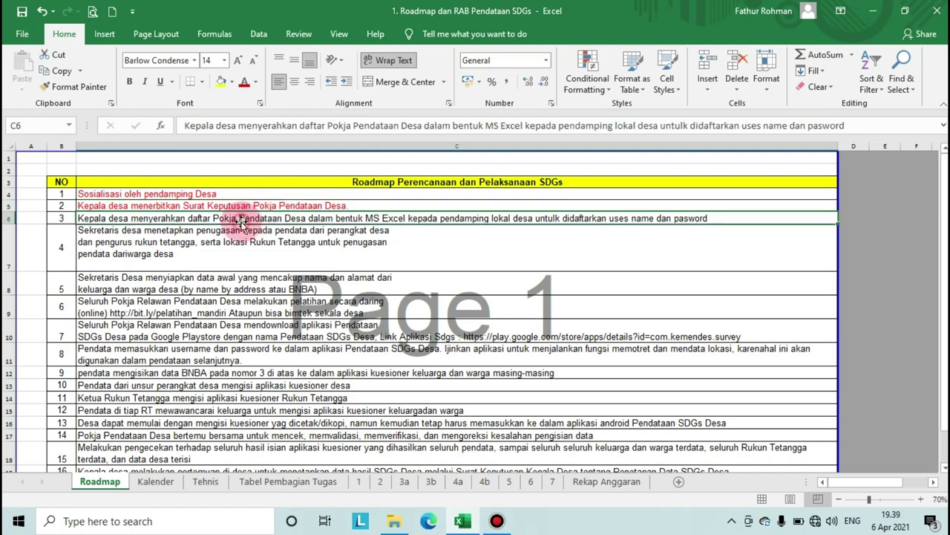
{"action": "left_click", "coordinate": [244, 81]}
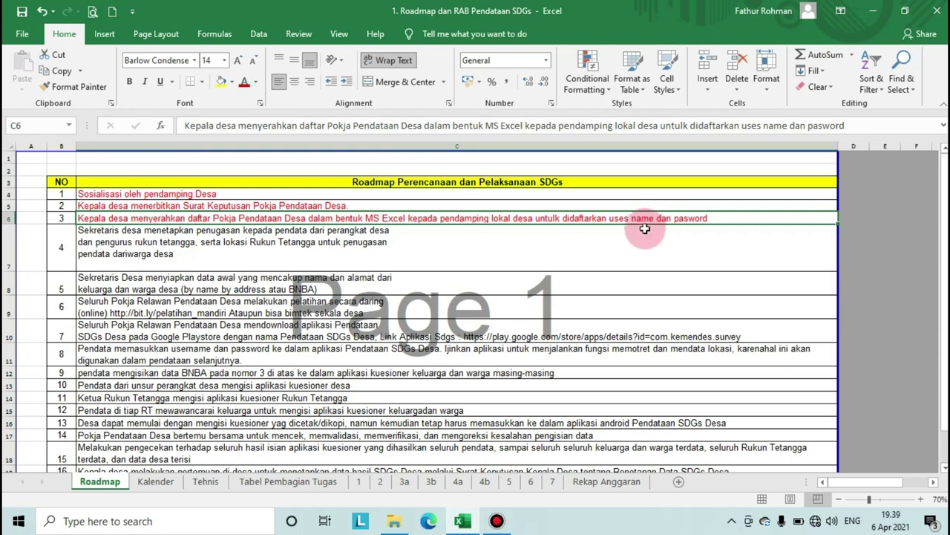
- Apply the red font colour to roadmap items 4, 5 and 6 in cells C7 to C9
{"action": "left_click", "coordinate": [233, 238]}
{"action": "left_click", "coordinate": [243, 81]}
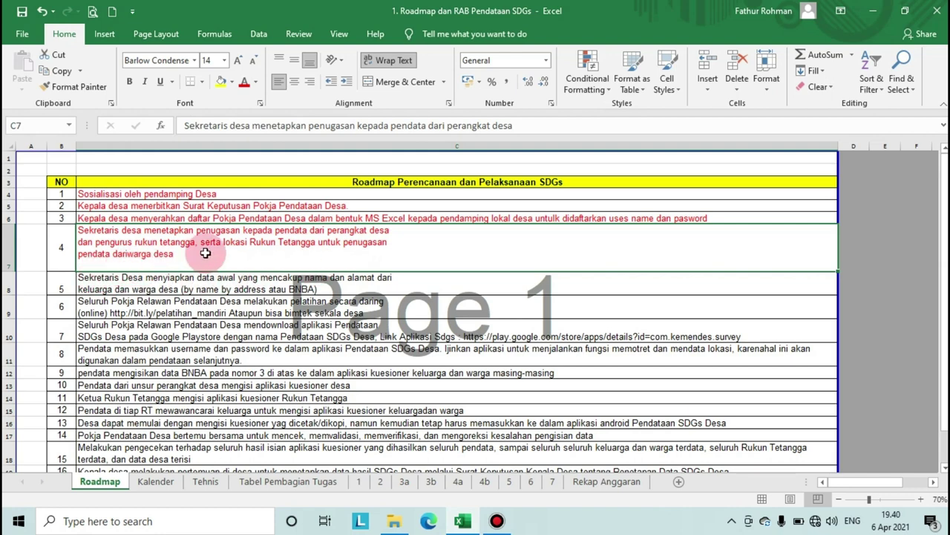
{"action": "left_click", "coordinate": [187, 277]}
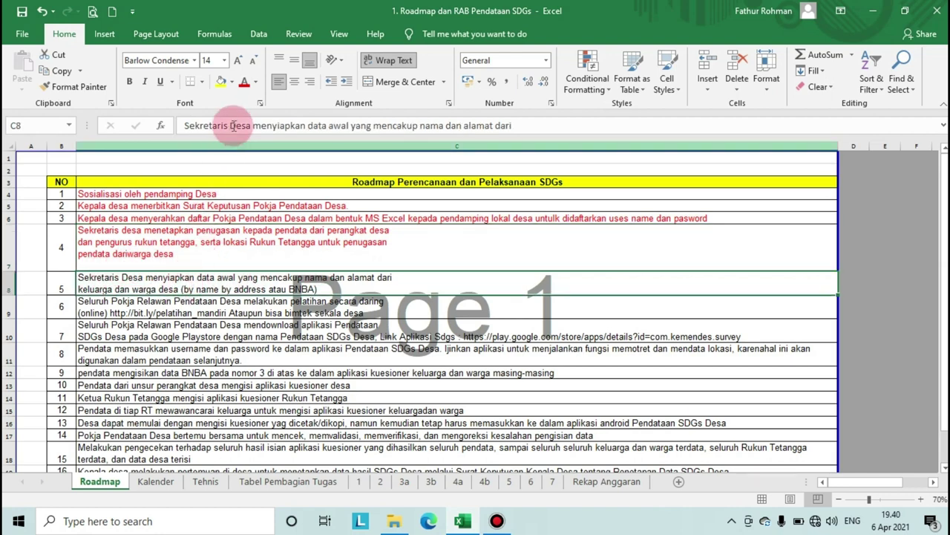
{"action": "left_click", "coordinate": [250, 86]}
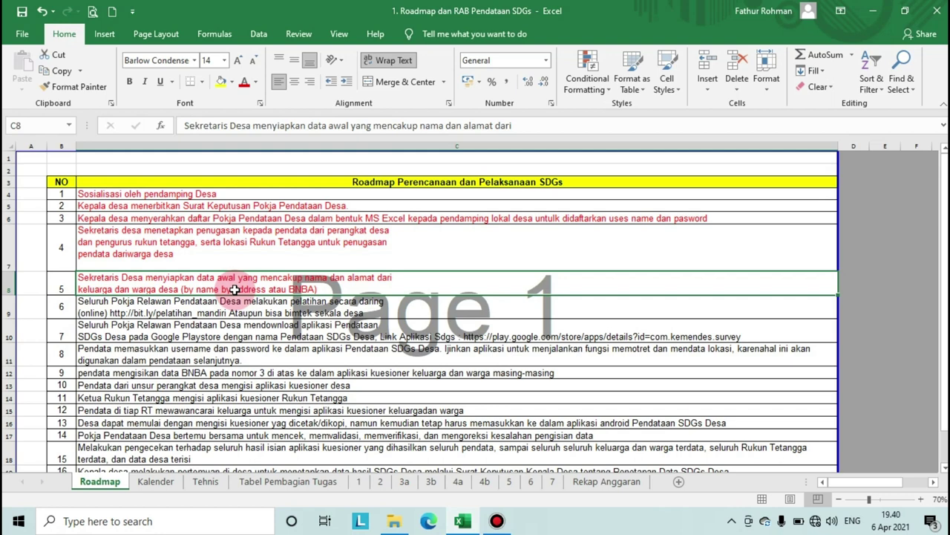
{"action": "scroll", "coordinate": [234, 290], "scroll_direction": "down", "scroll_amount": 1}
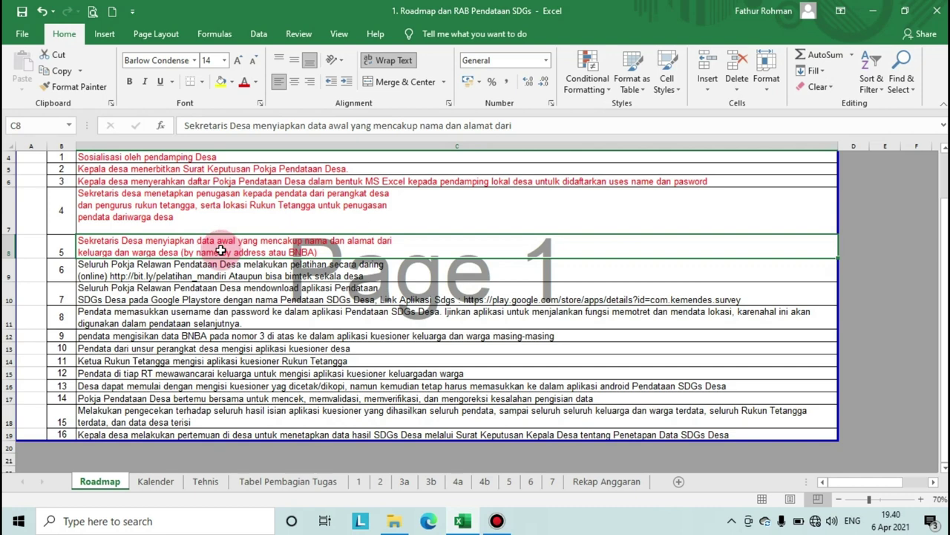
{"action": "key", "text": "Down"}
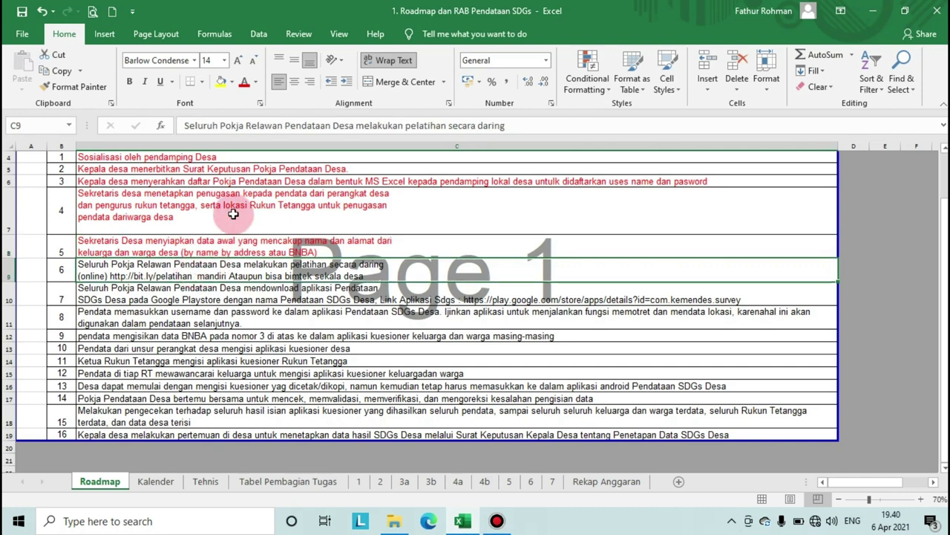
{"action": "left_click", "coordinate": [244, 83]}
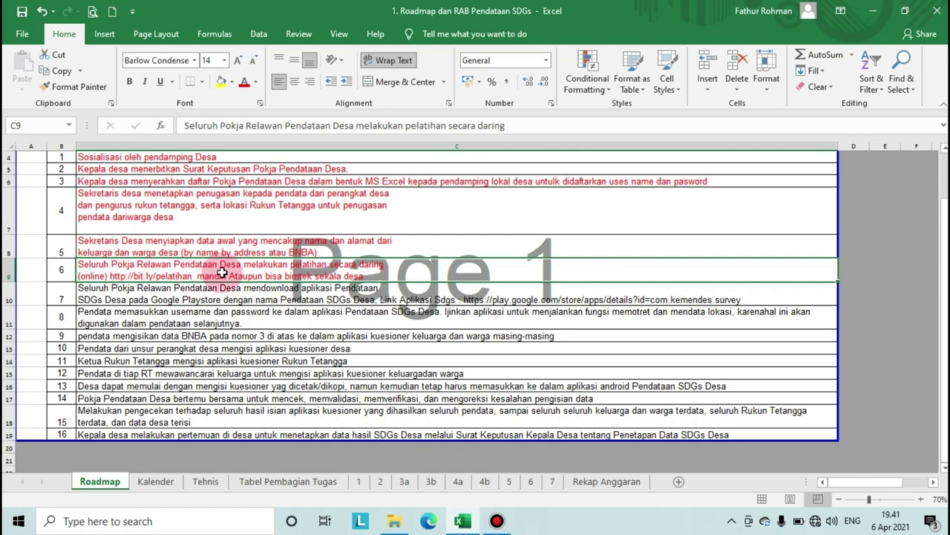
- Turn the text of roadmap items 7, 8 and 9 (cells C10 to C12) red
{"action": "left_click", "coordinate": [170, 292]}
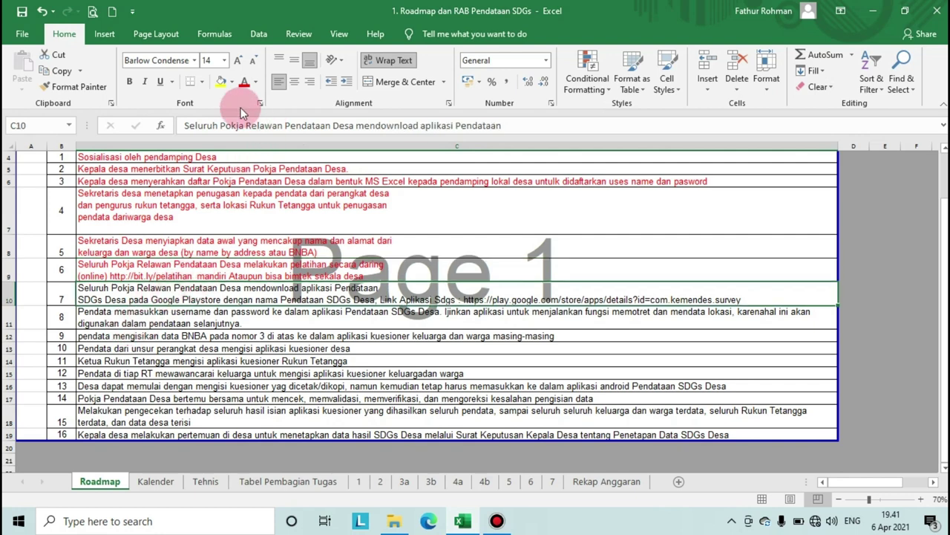
{"action": "left_click", "coordinate": [244, 81]}
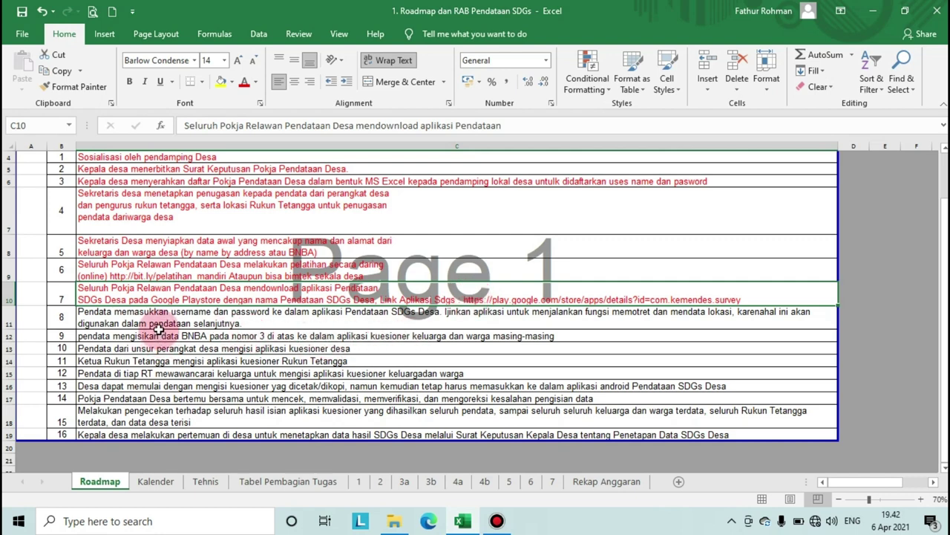
{"action": "left_click", "coordinate": [159, 313]}
{"action": "left_click", "coordinate": [242, 81]}
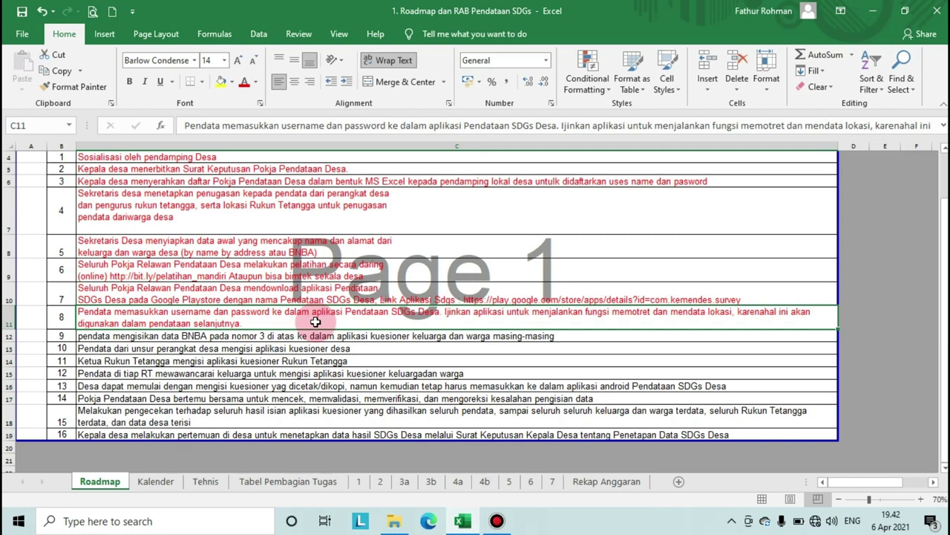
{"action": "left_click", "coordinate": [295, 337]}
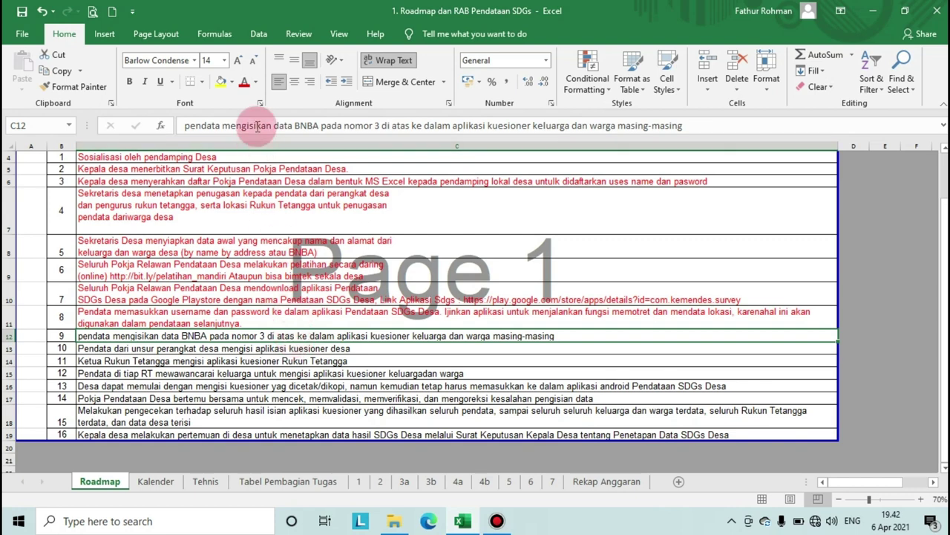
{"action": "left_click", "coordinate": [244, 82]}
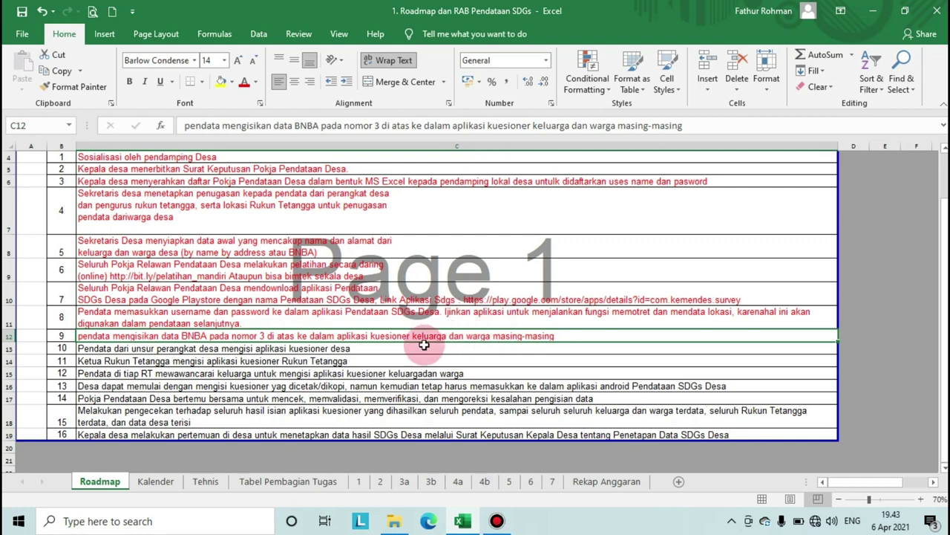
- Colour the text of roadmap items 10, 11 and 12 in cells C13 to C15 red
{"action": "left_click", "coordinate": [192, 349]}
{"action": "left_click", "coordinate": [241, 84]}
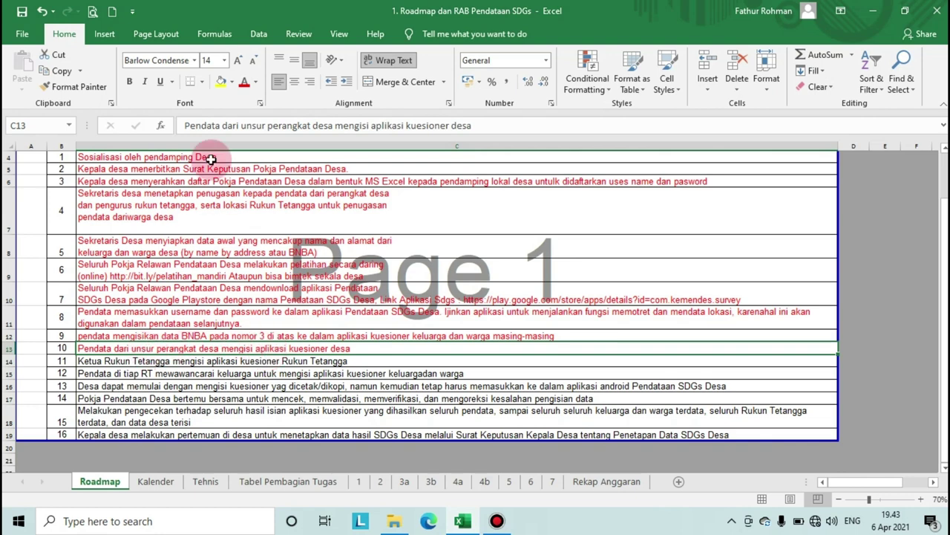
{"action": "left_click", "coordinate": [160, 364]}
{"action": "left_click", "coordinate": [243, 82]}
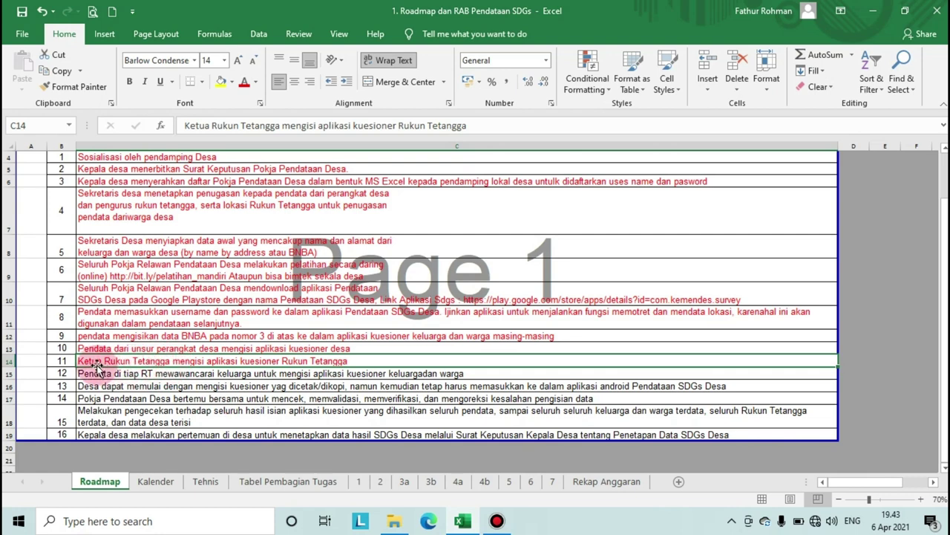
{"action": "left_click", "coordinate": [154, 375]}
{"action": "key", "text": "F4"}
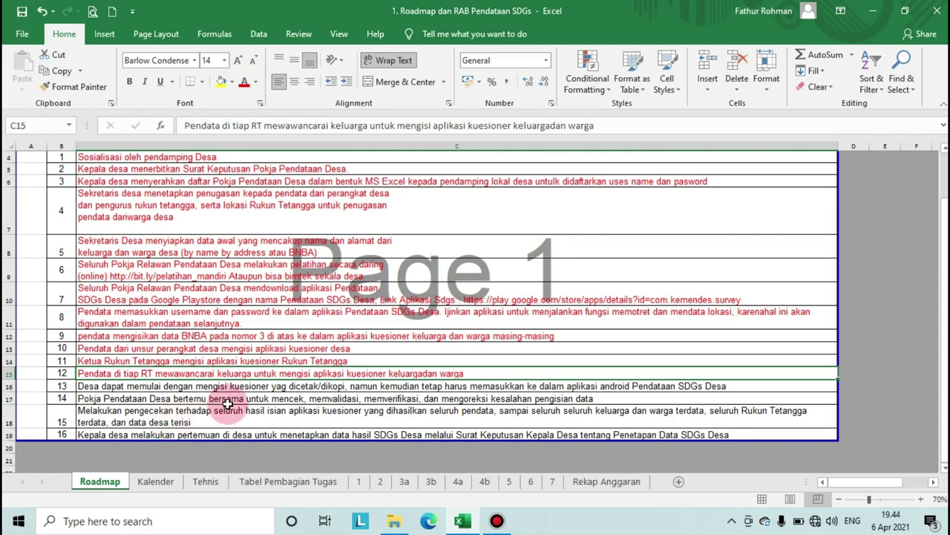
- Make the text of the last roadmap items, 13 to 16 in cells C16 to C19, red
{"action": "left_click", "coordinate": [172, 385]}
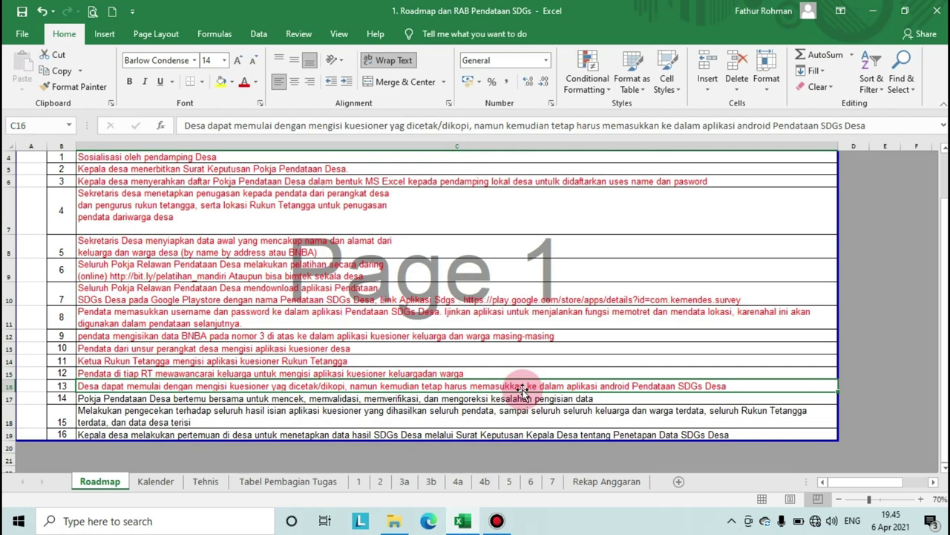
{"action": "left_click", "coordinate": [321, 401]}
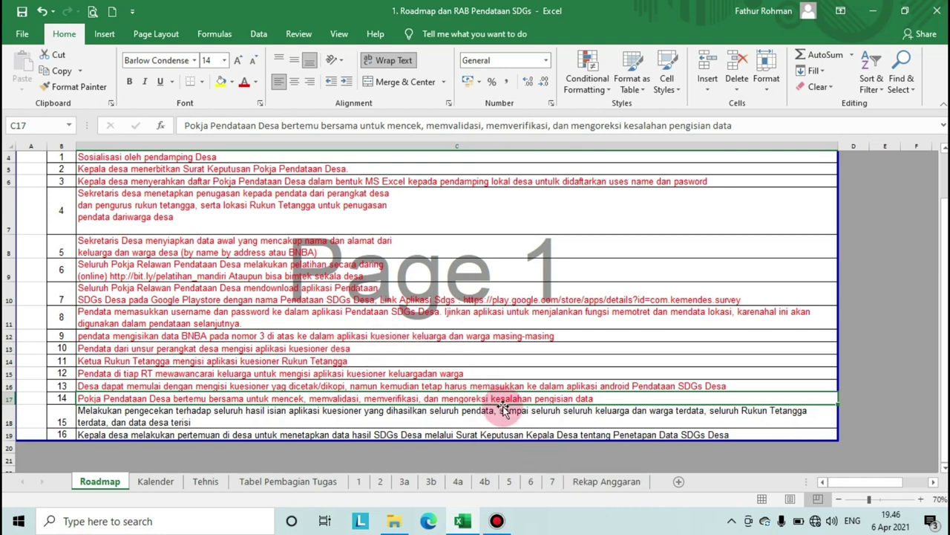
{"action": "left_click", "coordinate": [289, 420]}
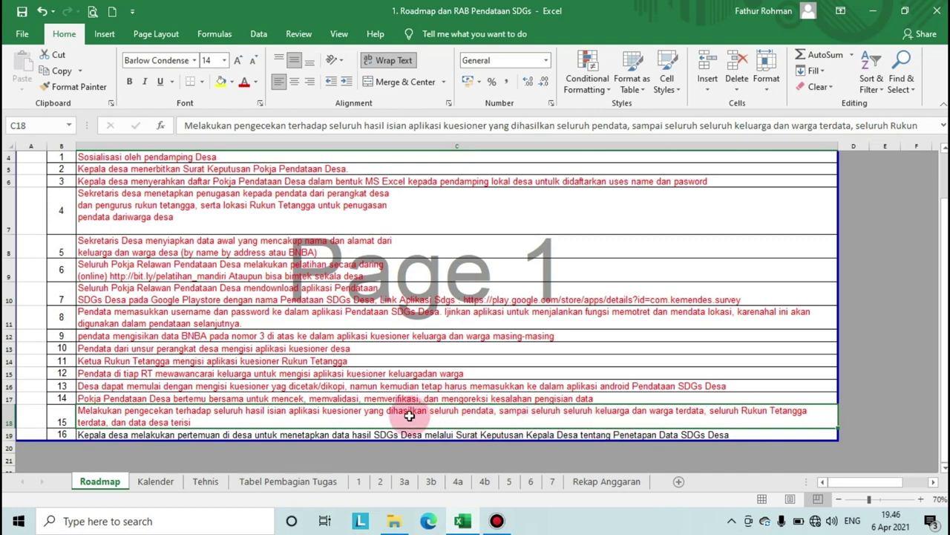
{"action": "left_click", "coordinate": [338, 432]}
{"action": "left_click", "coordinate": [244, 82]}
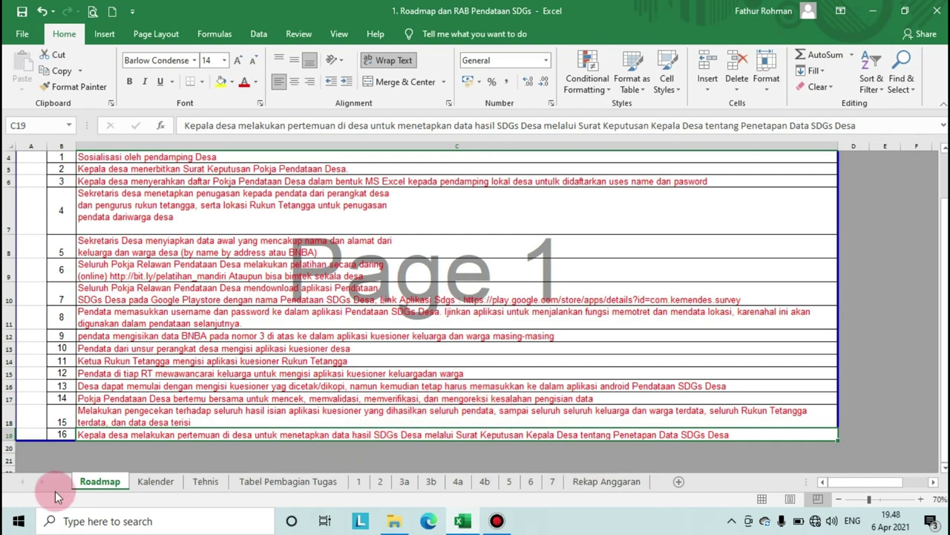
- Open the Kalender sheet and examine the activity schedule across the Maret, April and Mei 2021 columns
{"action": "left_click", "coordinate": [155, 482]}
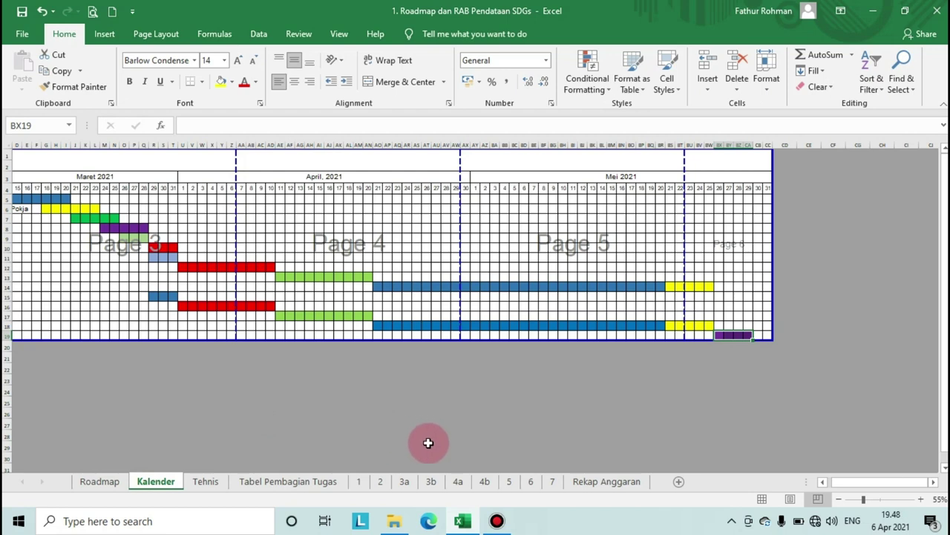
{"action": "left_click_drag", "start_coordinate": [841, 478], "coordinate": [836, 479]}
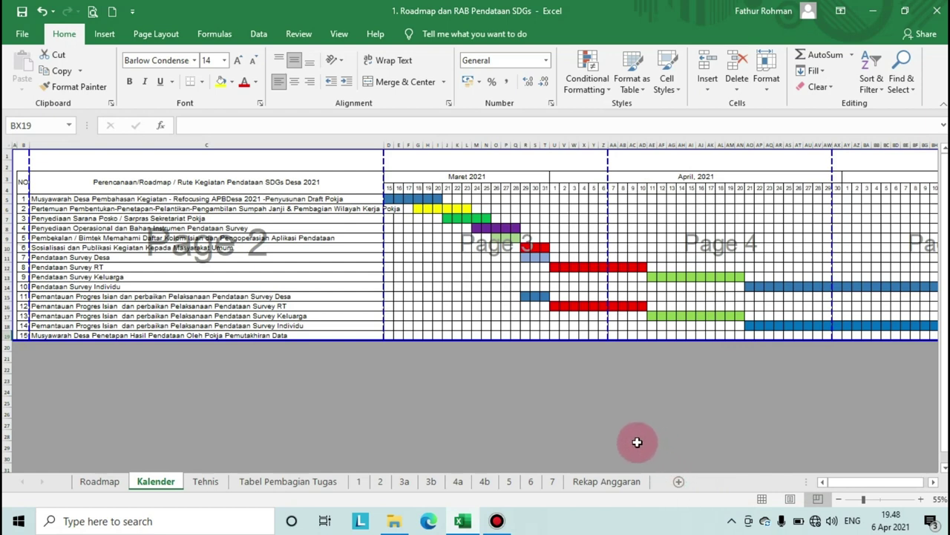
{"action": "left_click", "coordinate": [496, 177]}
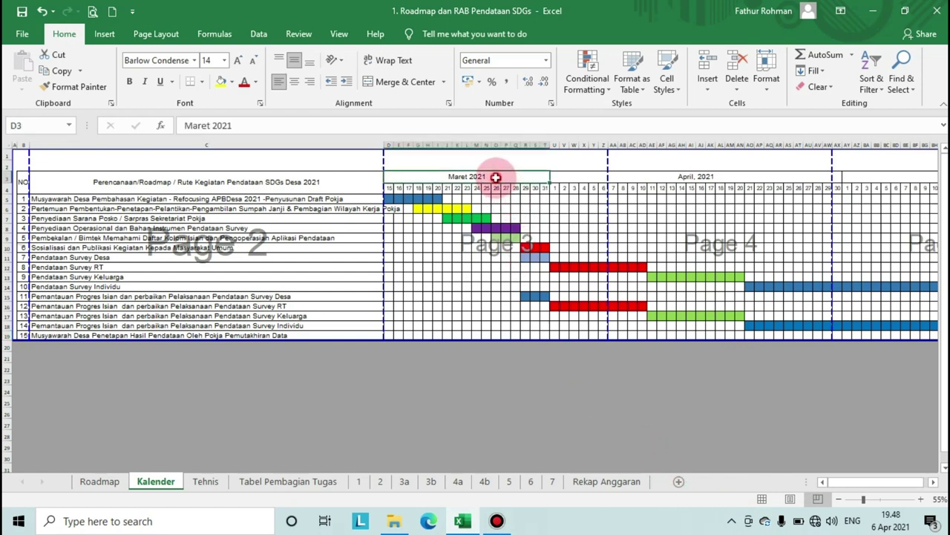
{"action": "left_click", "coordinate": [483, 240]}
{"action": "left_click", "coordinate": [657, 179]}
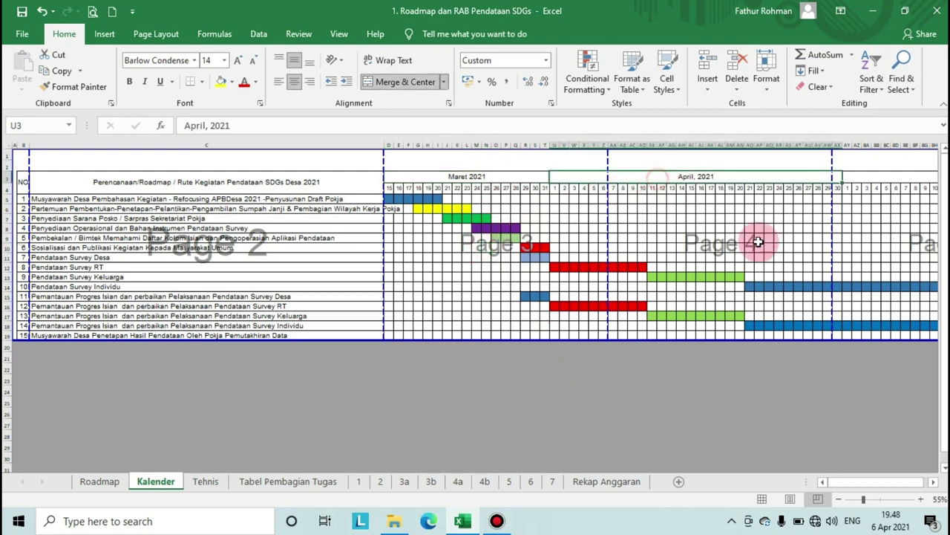
{"action": "left_click", "coordinate": [933, 481]}
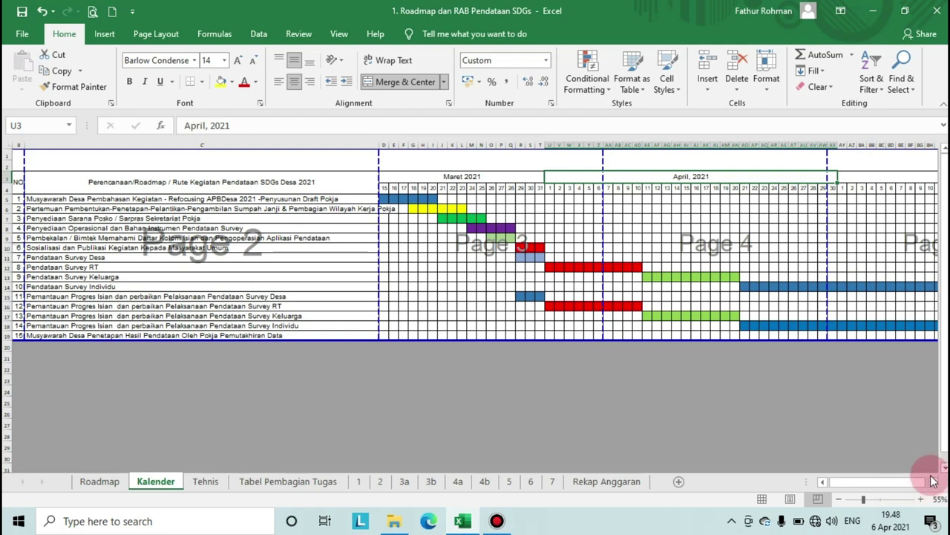
{"action": "left_click", "coordinate": [888, 176]}
{"action": "left_click_drag", "start_coordinate": [877, 483], "coordinate": [841, 477]}
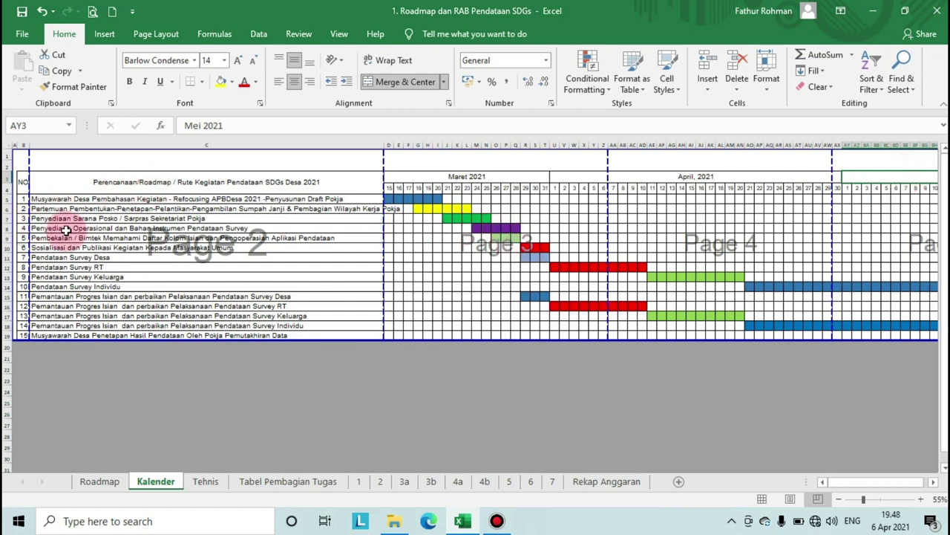
- Turn the text of activity 1 in cell C5 of the calendar red and select cell E5 in its Maret 2021 bar
{"action": "left_click", "coordinate": [47, 198]}
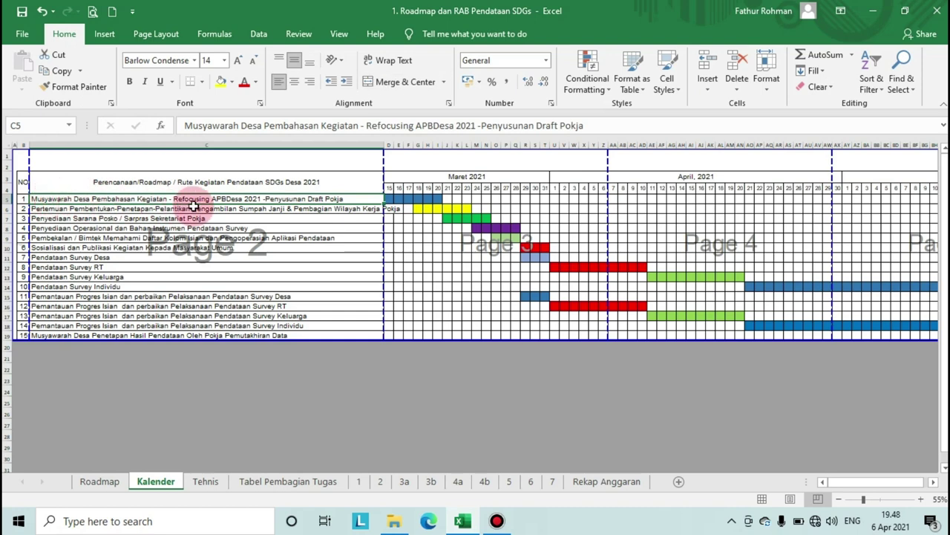
{"action": "left_click", "coordinate": [244, 81]}
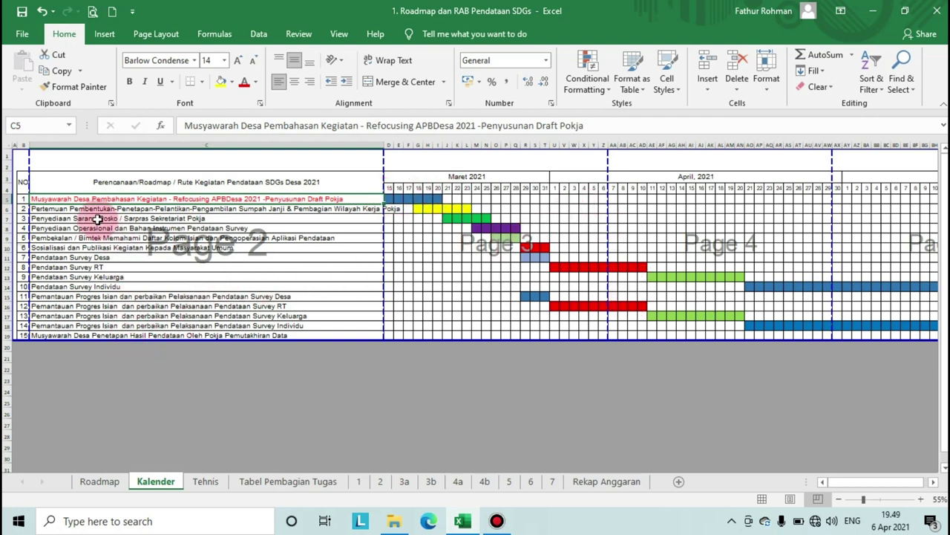
{"action": "left_click", "coordinate": [397, 199]}
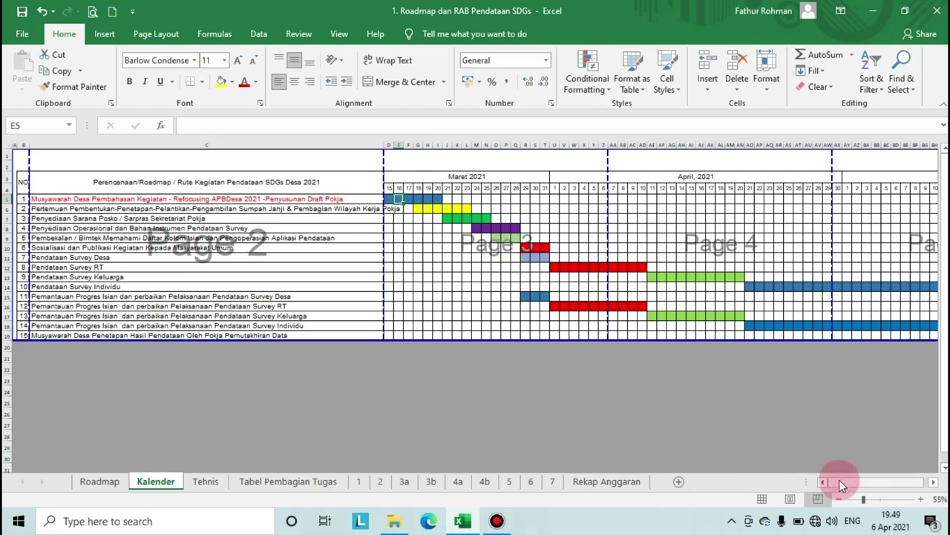
- Examine the calendar's final activity bar in late Mei 2021 and the long blue bars of activities 10 and 14
{"action": "left_click_drag", "start_coordinate": [850, 484], "coordinate": [855, 484]}
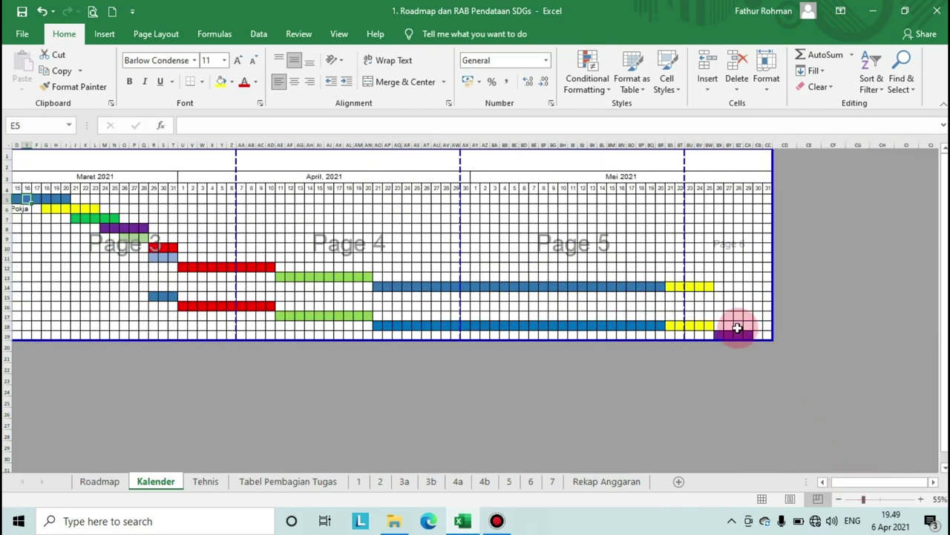
{"action": "left_click", "coordinate": [736, 335]}
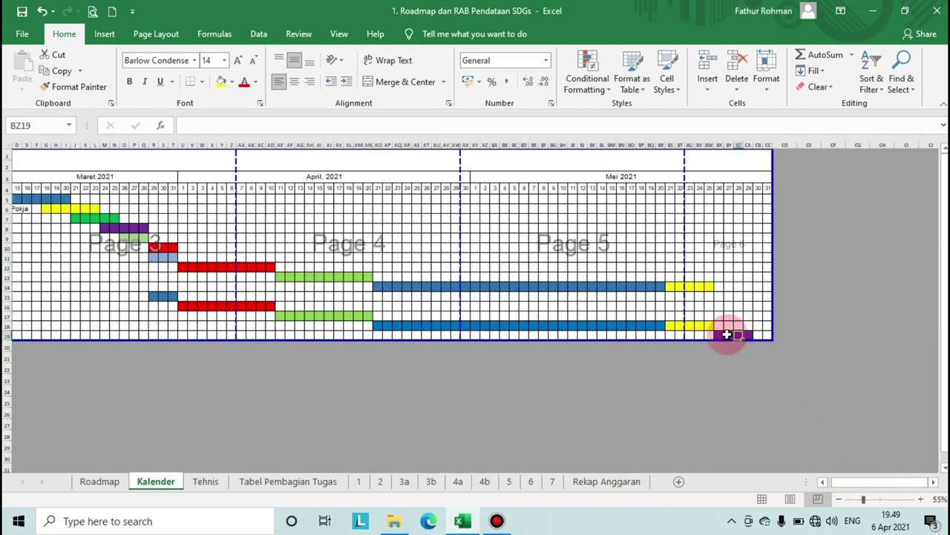
{"action": "left_click_drag", "start_coordinate": [767, 335], "coordinate": [746, 335]}
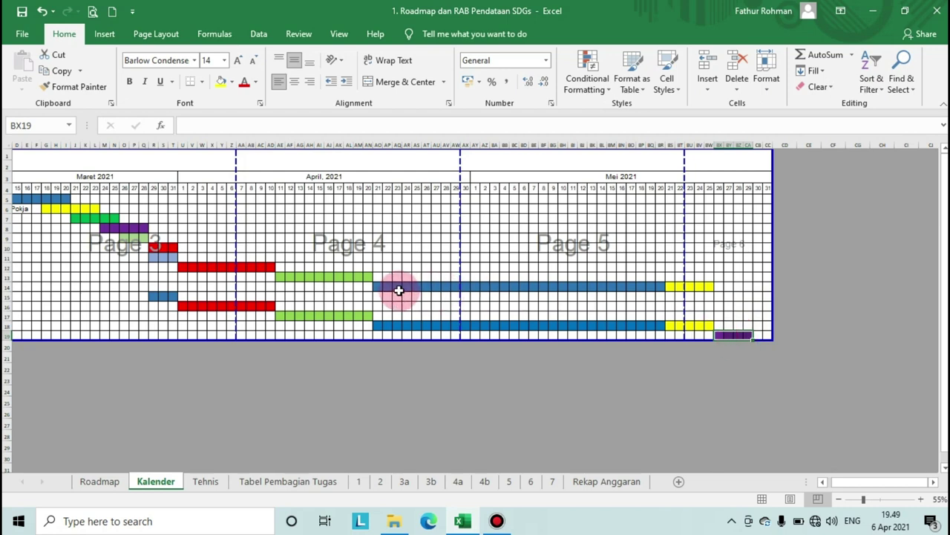
{"action": "left_click_drag", "start_coordinate": [383, 285], "coordinate": [665, 285]}
{"action": "left_click_drag", "start_coordinate": [382, 325], "coordinate": [664, 327]}
{"action": "left_click_drag", "start_coordinate": [855, 483], "coordinate": [825, 483]}
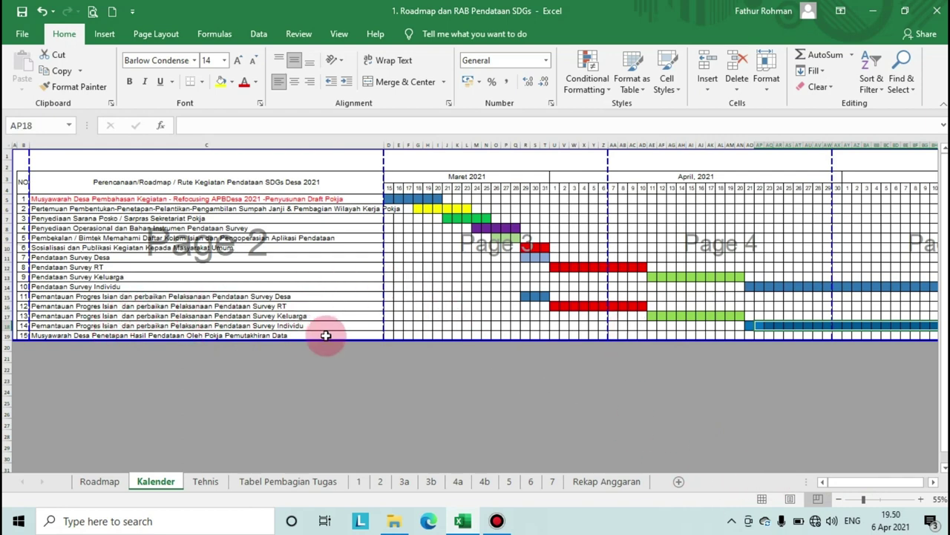
- Open the Tehnis sheet and review the personnel, their Pokja positions and roles, especially those of the Sekretaris Desa
{"action": "left_click", "coordinate": [206, 484]}
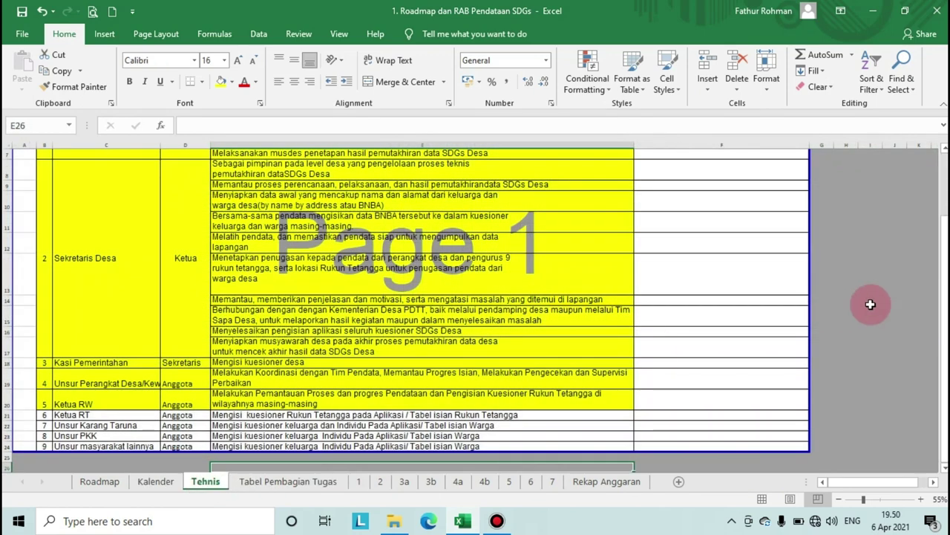
{"action": "left_click_drag", "start_coordinate": [940, 312], "coordinate": [940, 303]}
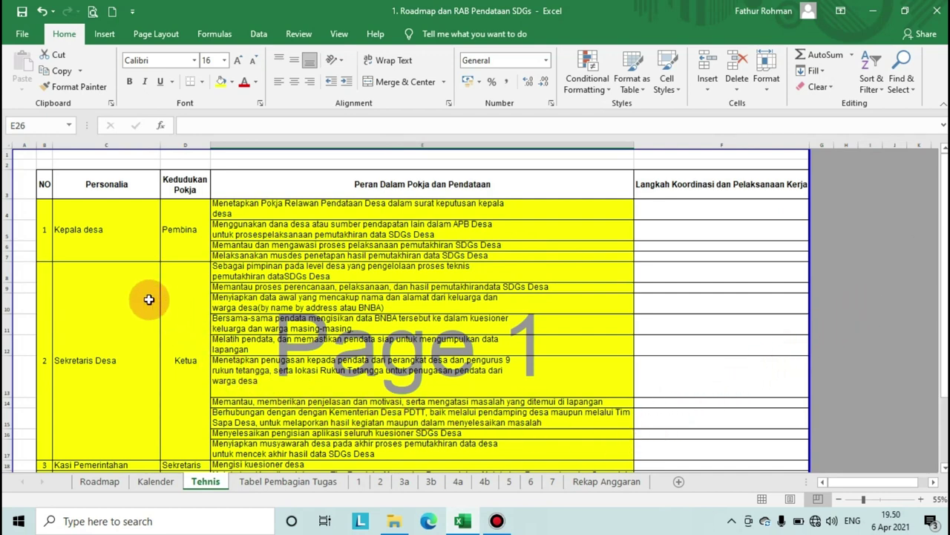
{"action": "left_click", "coordinate": [123, 378]}
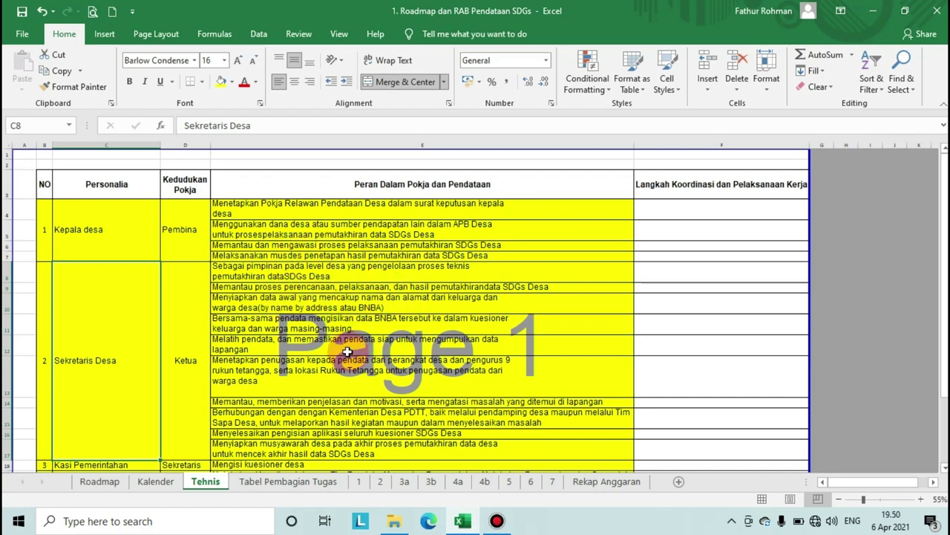
{"action": "scroll", "coordinate": [346, 354], "scroll_direction": "down", "scroll_amount": 3}
{"action": "scroll", "coordinate": [347, 354], "scroll_direction": "up", "scroll_amount": 3}
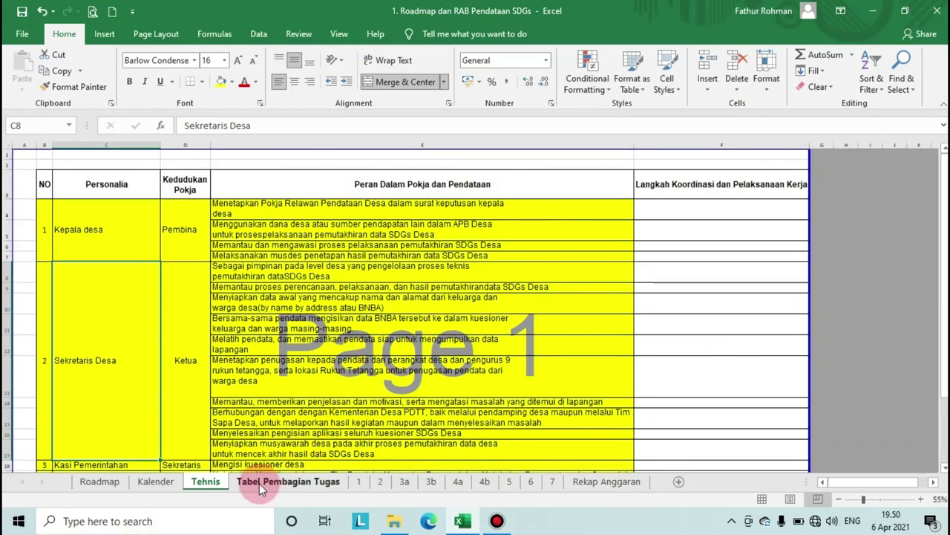
- Open the Tabel Pembagian Tugas sheet and review its four survey sections and the Survey Desa supervisor row
{"action": "left_click", "coordinate": [288, 481]}
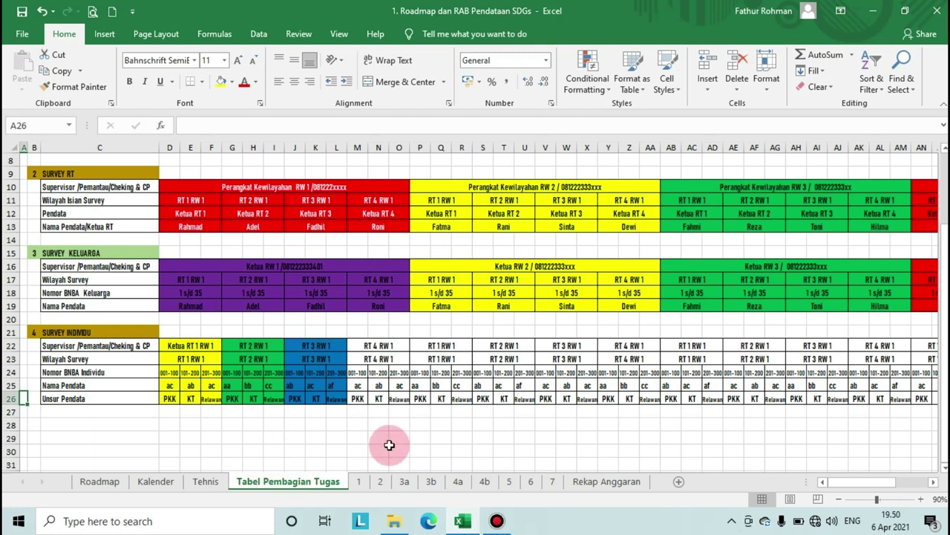
{"action": "scroll", "coordinate": [80, 178], "scroll_direction": "up", "scroll_amount": 2}
{"action": "left_click", "coordinate": [64, 186]}
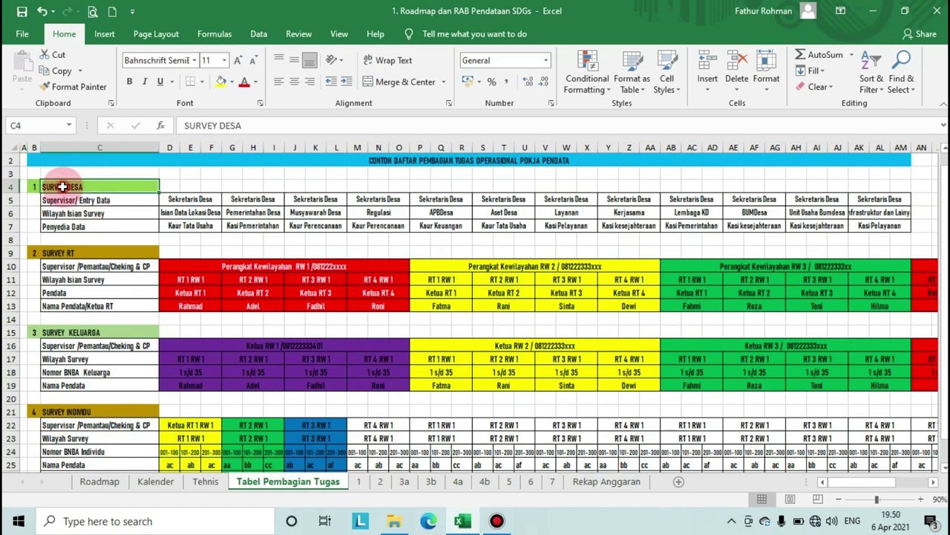
{"action": "left_click", "coordinate": [115, 253]}
{"action": "left_click", "coordinate": [89, 332]}
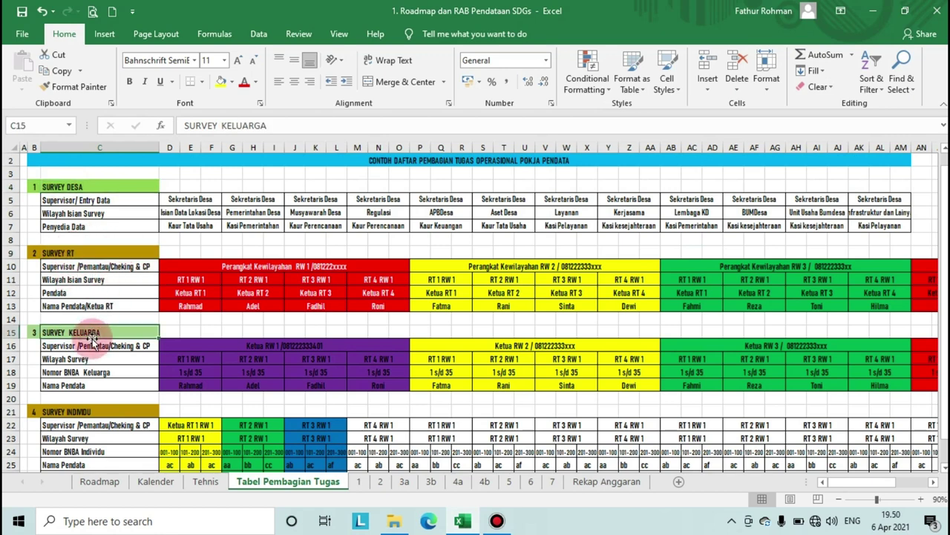
{"action": "left_click", "coordinate": [84, 412]}
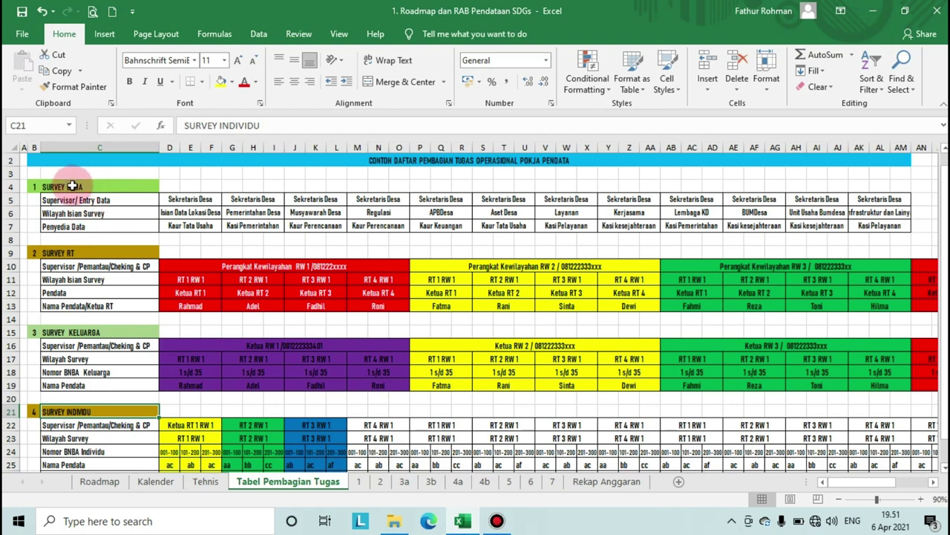
{"action": "left_click", "coordinate": [183, 199]}
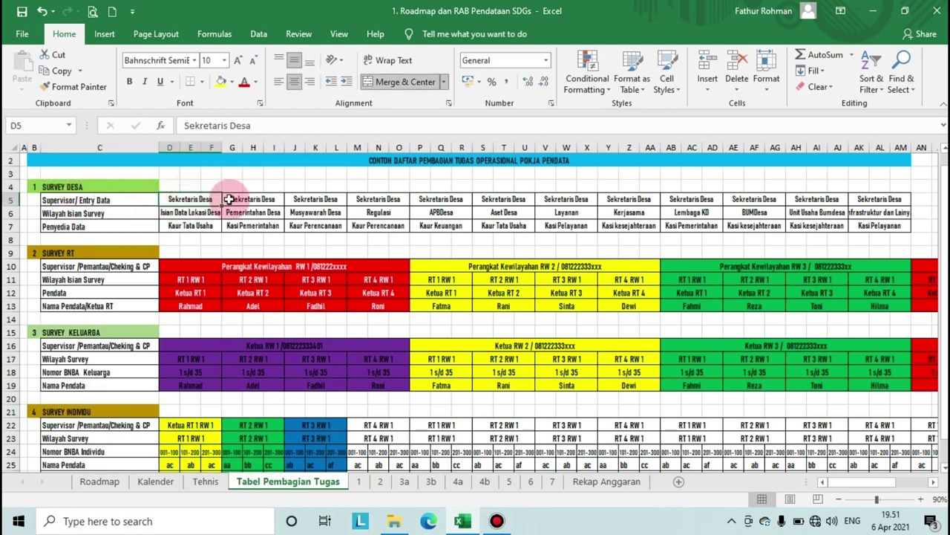
{"action": "left_click", "coordinate": [245, 199]}
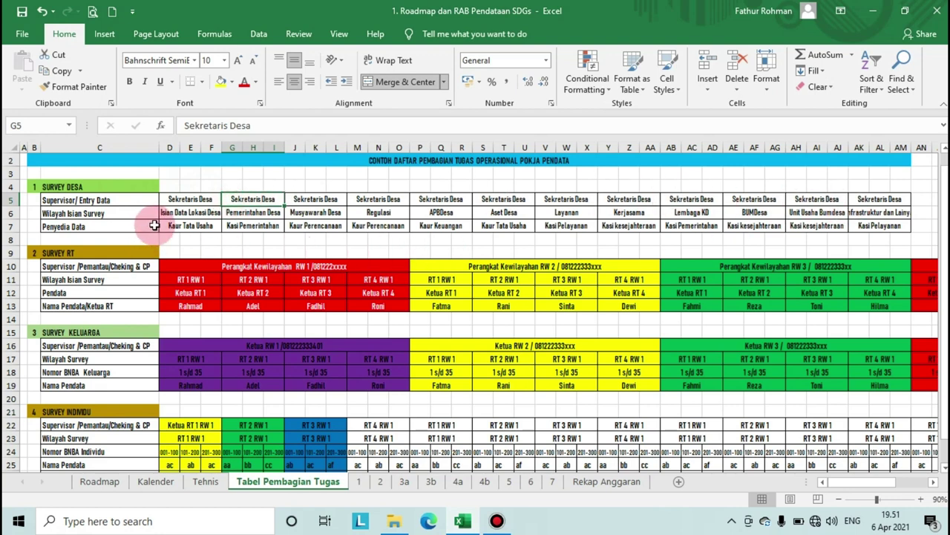
- Fill the Survey Desa cells Isian Data Lokasi Desa, Pemerintahan Desa and Musyawarah Desa (D6, G6 and J6) yellow
{"action": "left_click", "coordinate": [213, 213]}
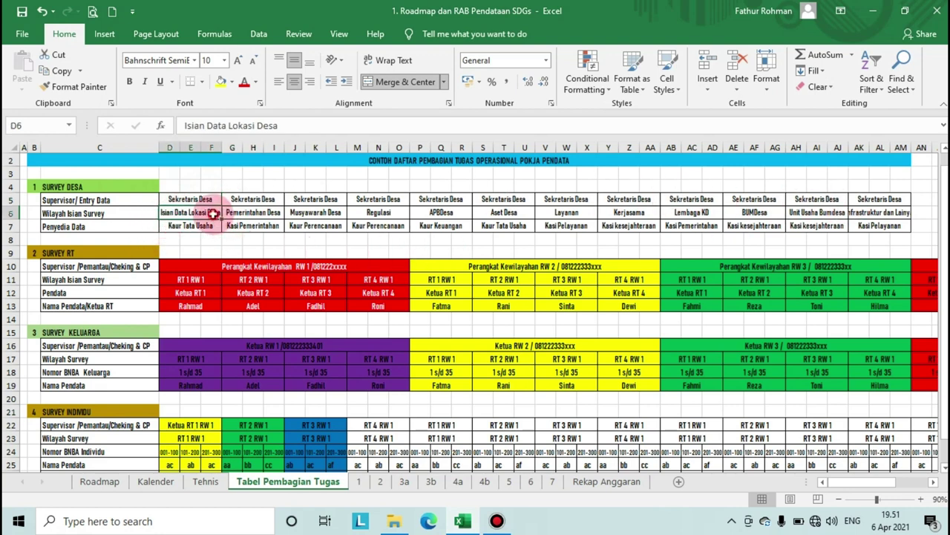
{"action": "left_click", "coordinate": [222, 83]}
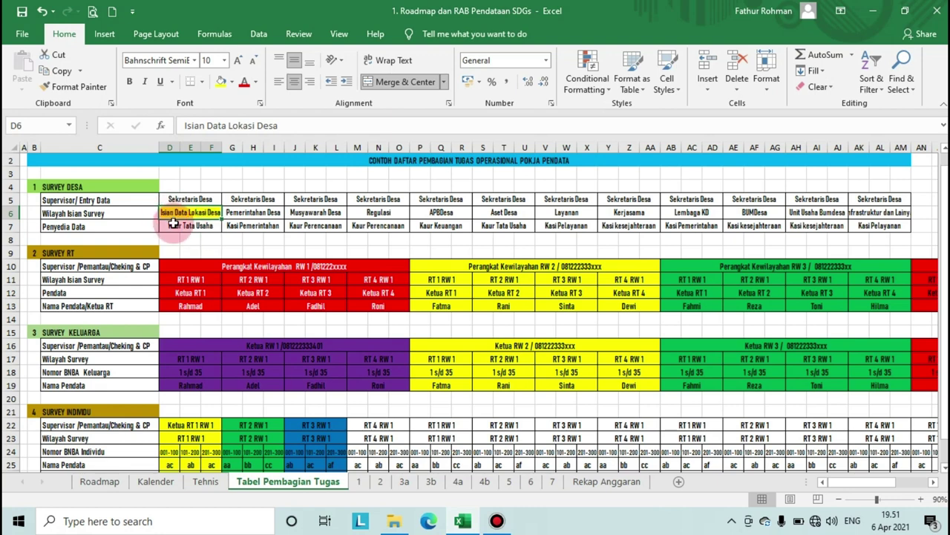
{"action": "left_click", "coordinate": [173, 225]}
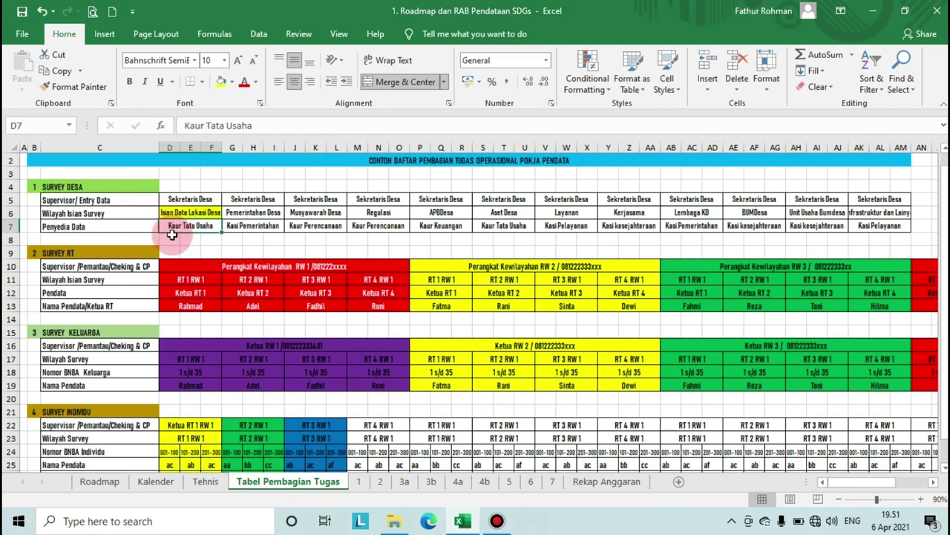
{"action": "left_click", "coordinate": [260, 213]}
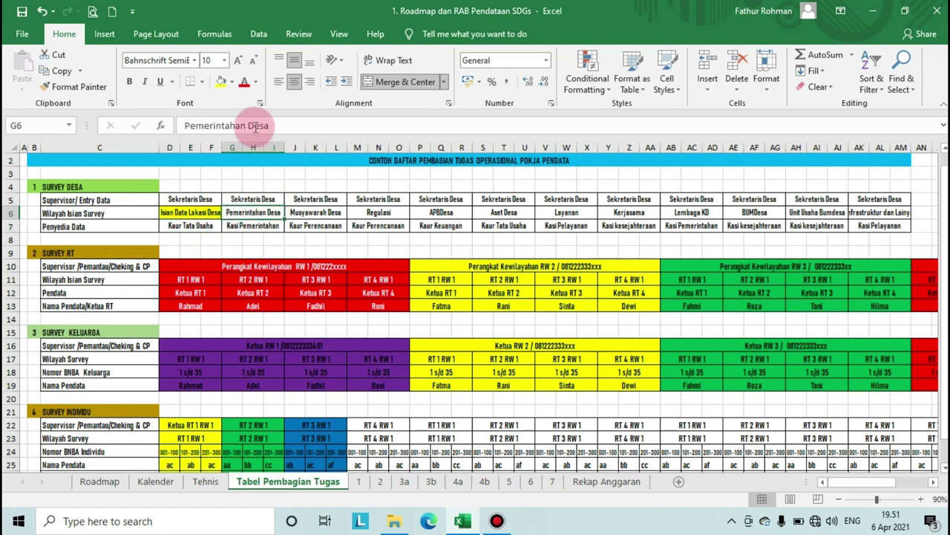
{"action": "left_click", "coordinate": [220, 82]}
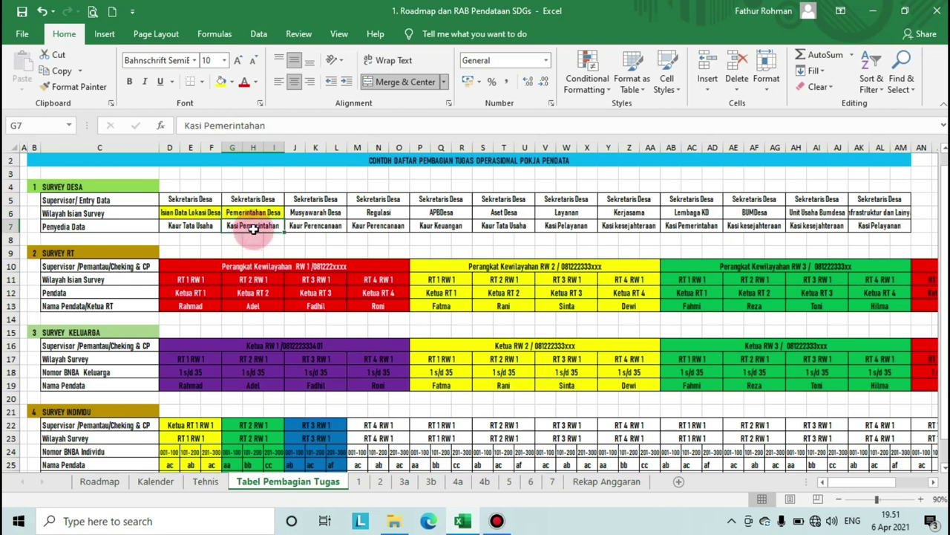
{"action": "left_click", "coordinate": [297, 213]}
{"action": "left_click", "coordinate": [220, 81]}
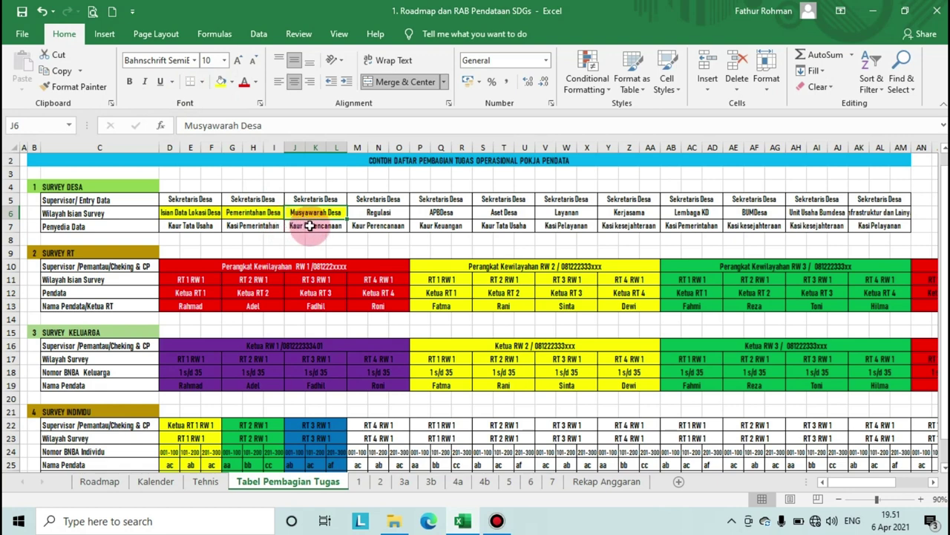
- Fill the Regulasi and APBDesa cells (M6 and P6) in the Wilayah Isian Survey row yellow
{"action": "left_click", "coordinate": [371, 213]}
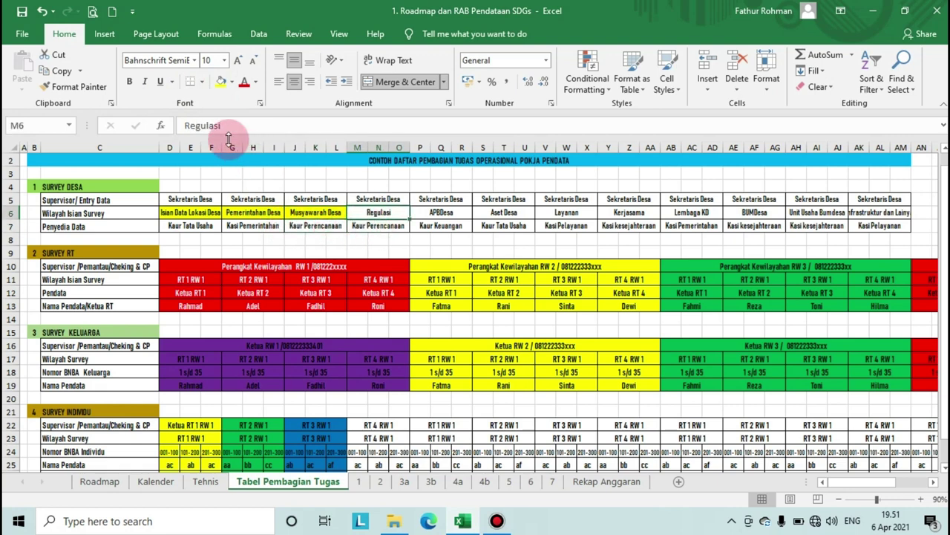
{"action": "left_click", "coordinate": [221, 81]}
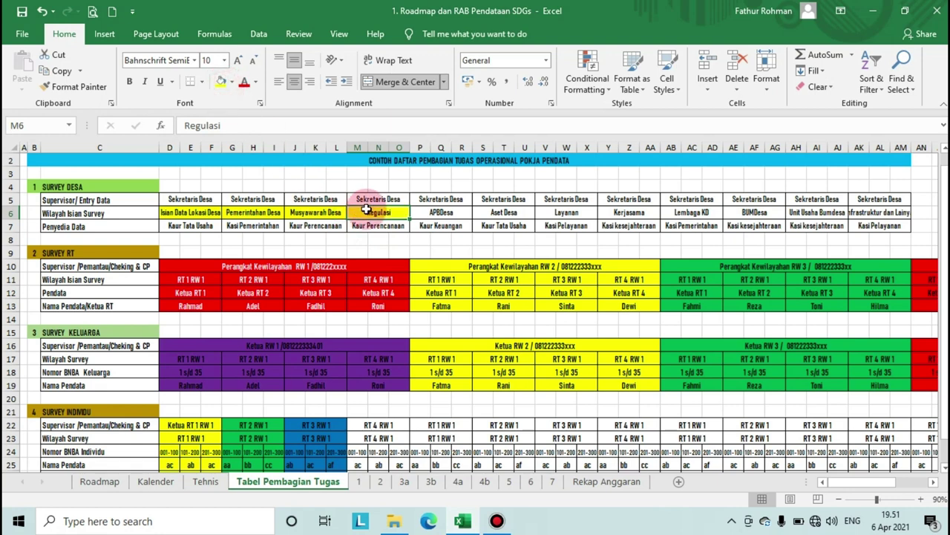
{"action": "left_click", "coordinate": [437, 212]}
{"action": "left_click", "coordinate": [222, 82]}
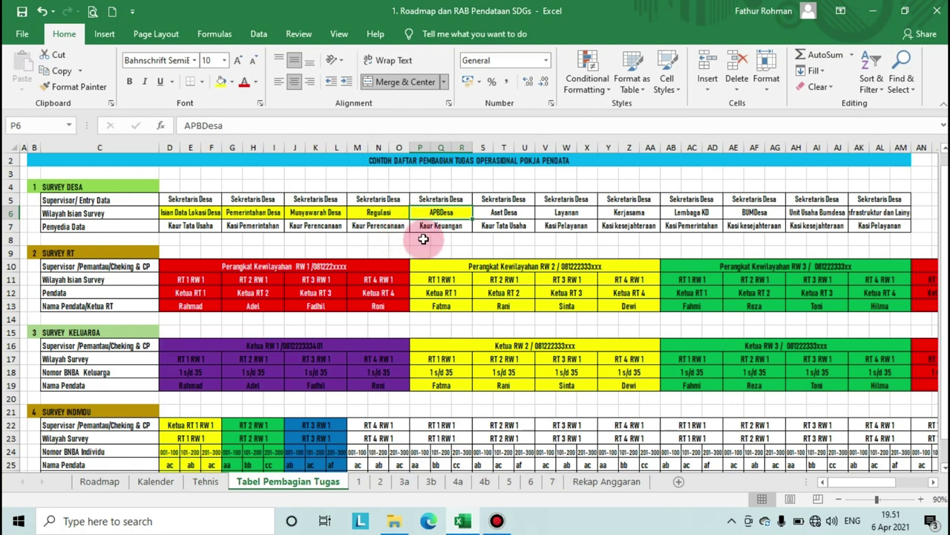
{"action": "left_click", "coordinate": [428, 230]}
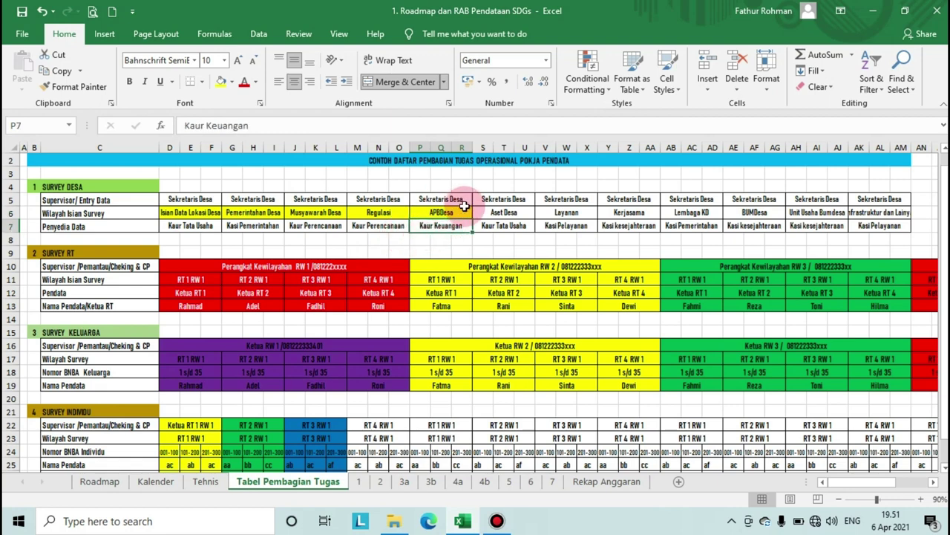
- Fill the remaining Wilayah Isian Survey cells, from Aset Desa in S6 to the infrastructure entry in AK6, yellow
{"action": "left_click", "coordinate": [522, 211]}
{"action": "left_click_drag", "start_coordinate": [523, 210], "coordinate": [874, 205]}
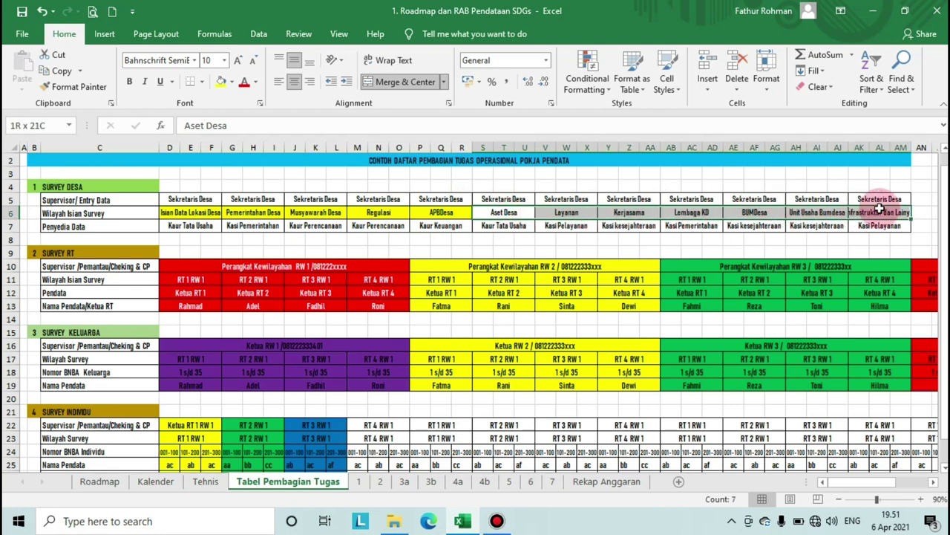
{"action": "left_click", "coordinate": [222, 81]}
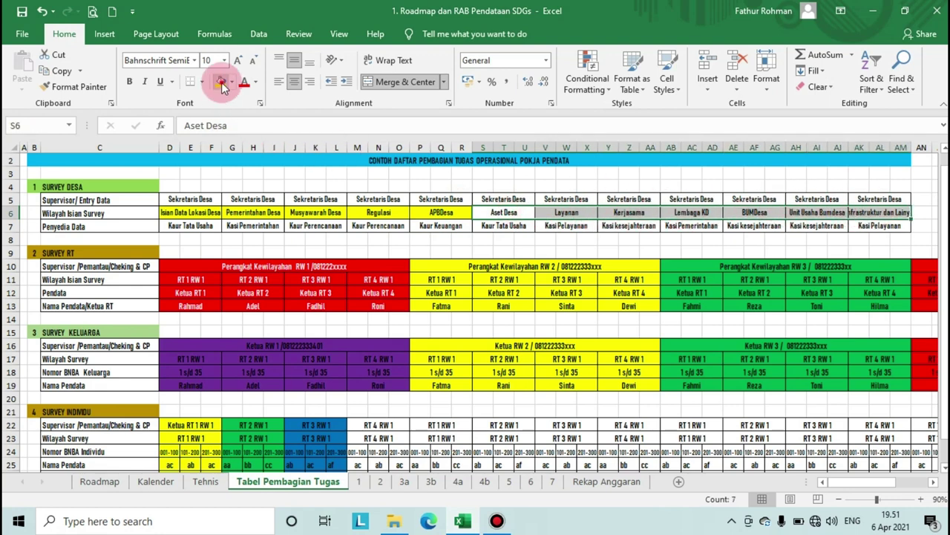
{"action": "left_click", "coordinate": [176, 211]}
{"action": "left_click_drag", "start_coordinate": [176, 212], "coordinate": [881, 211]}
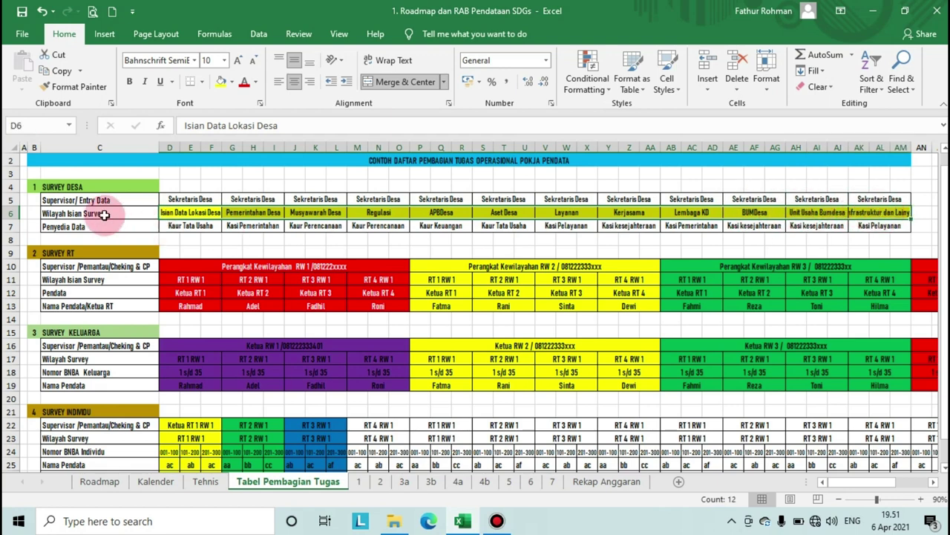
{"action": "left_click", "coordinate": [86, 187]}
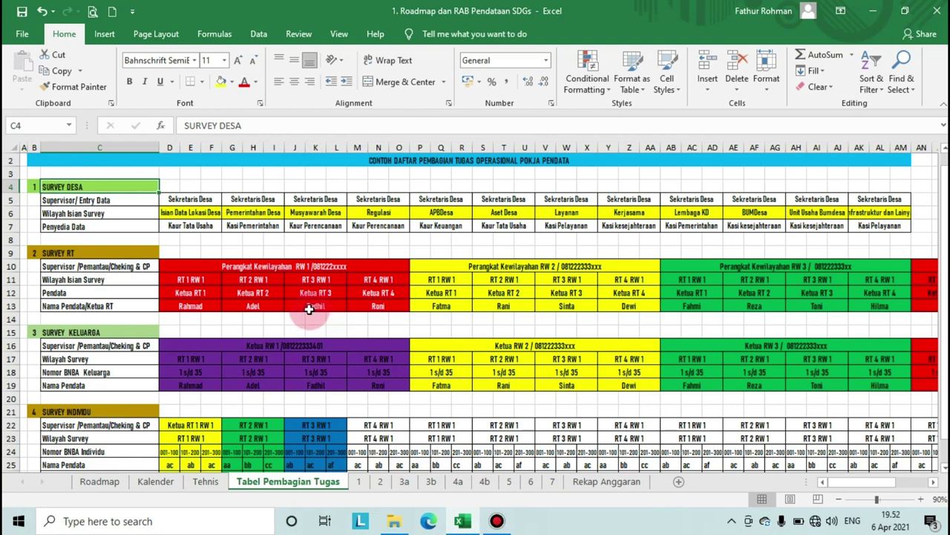
- Examine the Survey RT section, checking the Perangkat Kewilayahan supervisors for RW 1 to RW 4 and the Ketua RT 1 enumerator
{"action": "left_click", "coordinate": [273, 268]}
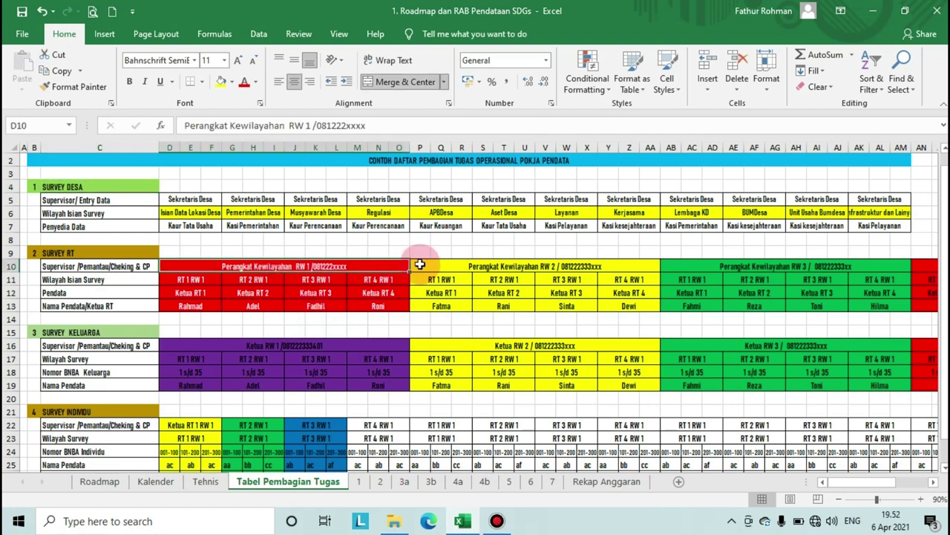
{"action": "left_click", "coordinate": [471, 265]}
{"action": "left_click", "coordinate": [711, 260]}
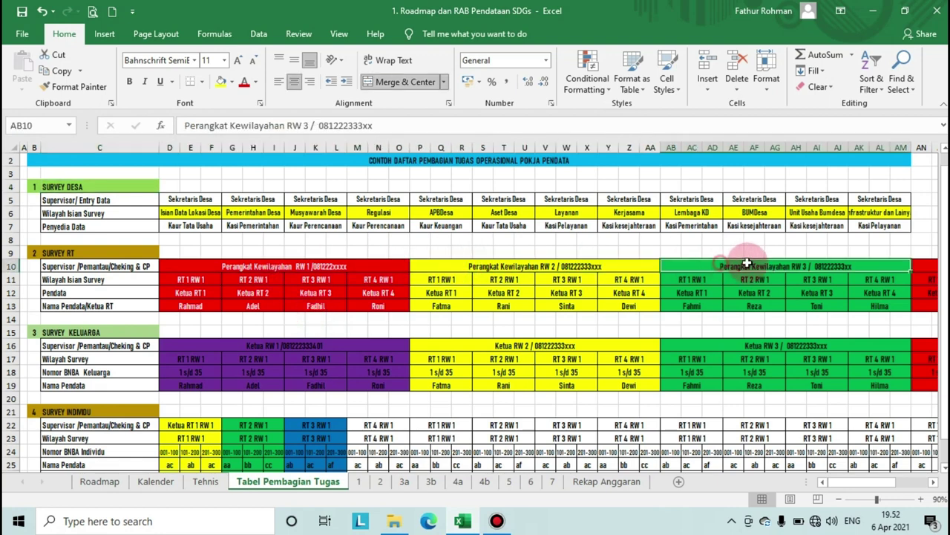
{"action": "left_click", "coordinate": [924, 266]}
{"action": "mouse_move", "coordinate": [855, 483]}
{"action": "left_mouse_down"}
{"action": "mouse_move", "coordinate": [870, 486]}
{"action": "mouse_move", "coordinate": [861, 483]}
{"action": "left_mouse_up"}
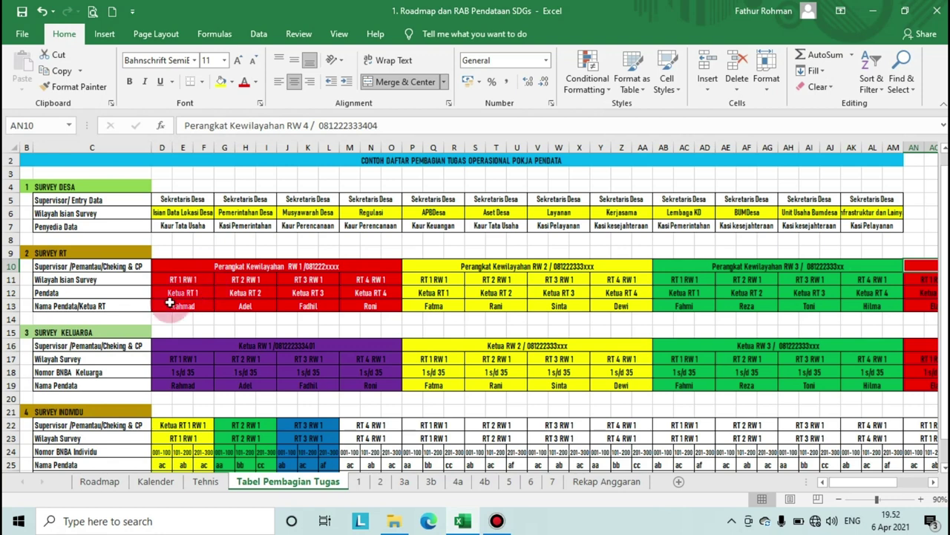
{"action": "left_click", "coordinate": [196, 292]}
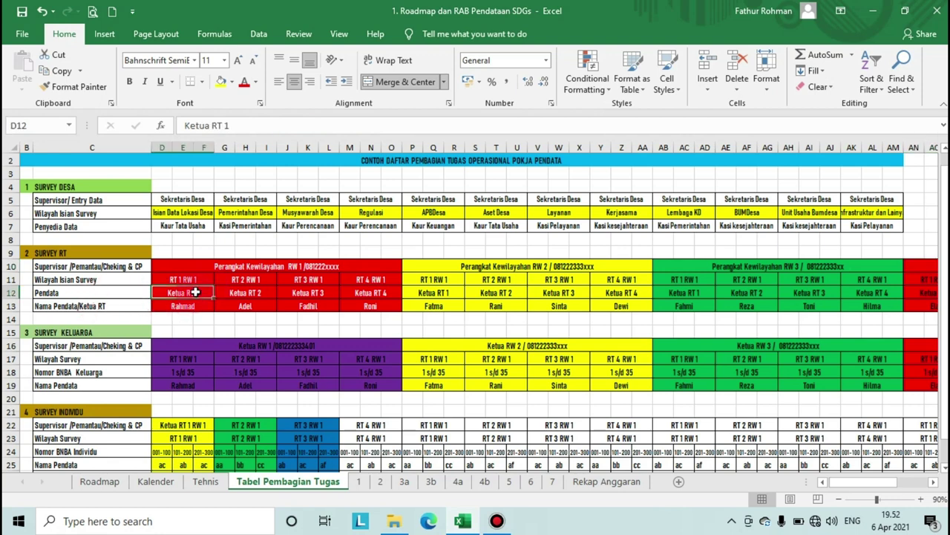
- Examine the Survey RT assignments, covering the enumerators for RT 1 to RT 4 of RW 1 and the supervisors for RW 2 to RW 4
{"action": "left_click", "coordinate": [189, 308]}
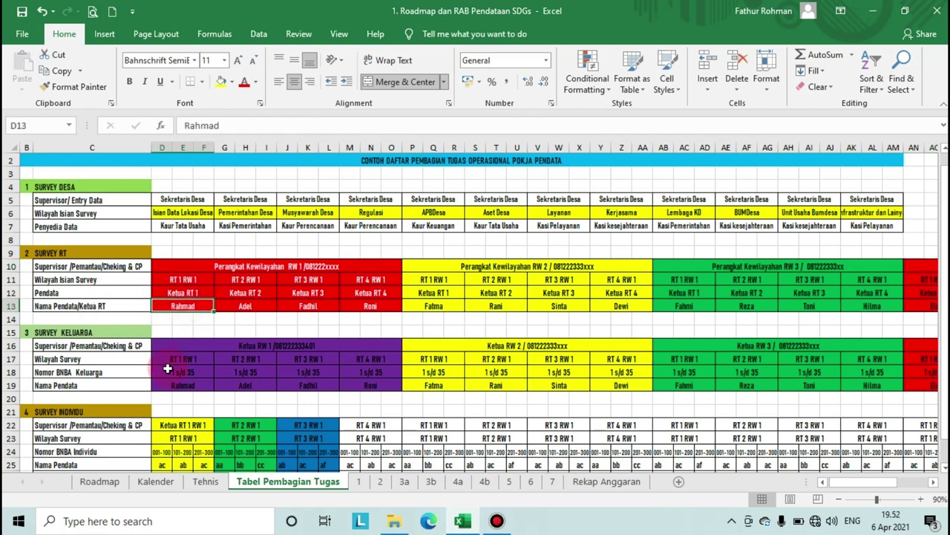
{"action": "left_click", "coordinate": [262, 305]}
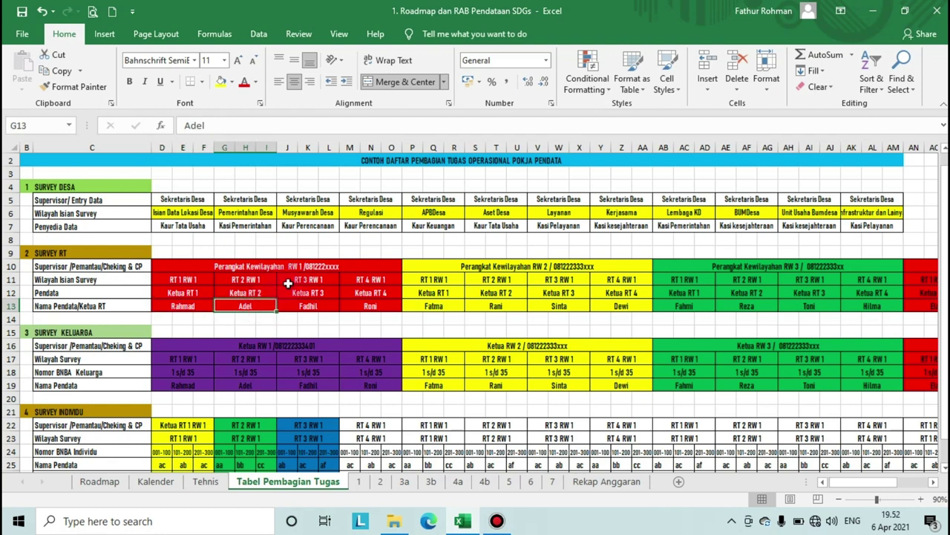
{"action": "left_click", "coordinate": [290, 282]}
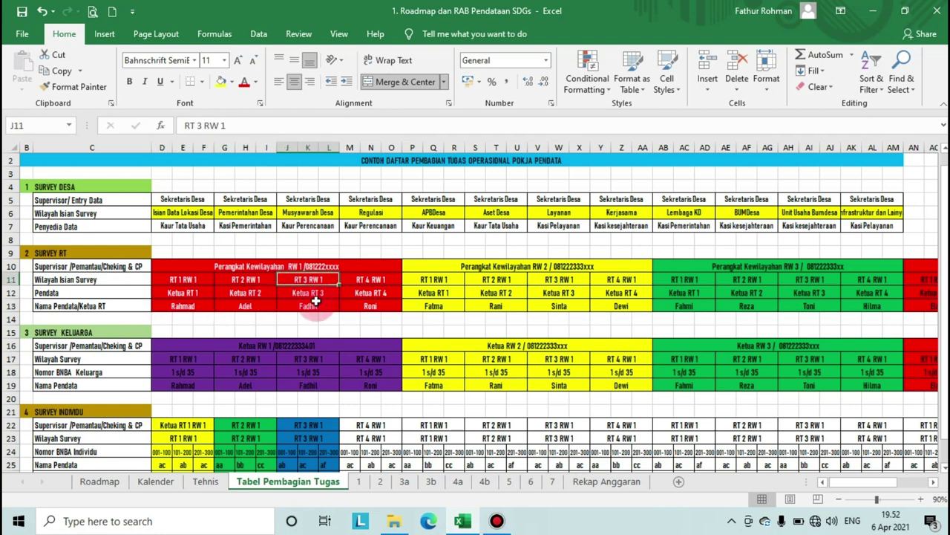
{"action": "left_click", "coordinate": [328, 294]}
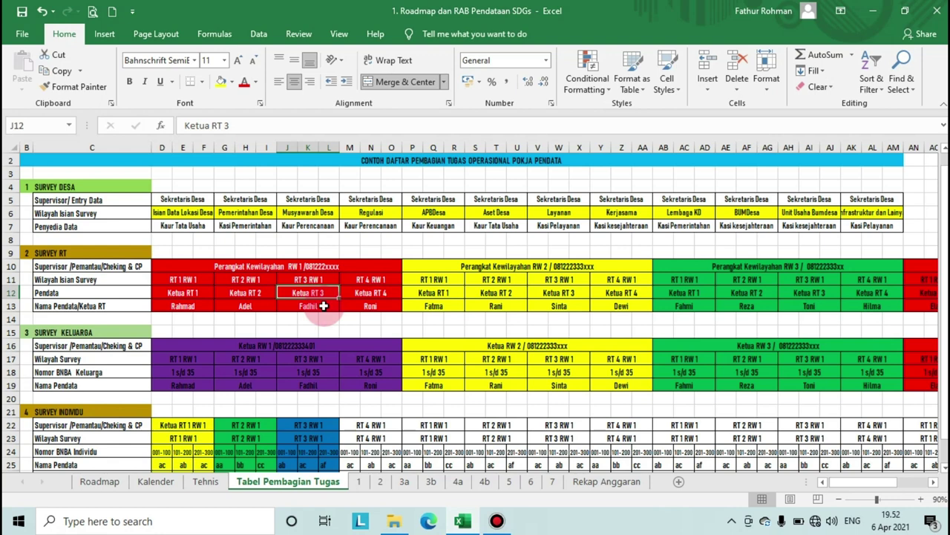
{"action": "left_click", "coordinate": [364, 280]}
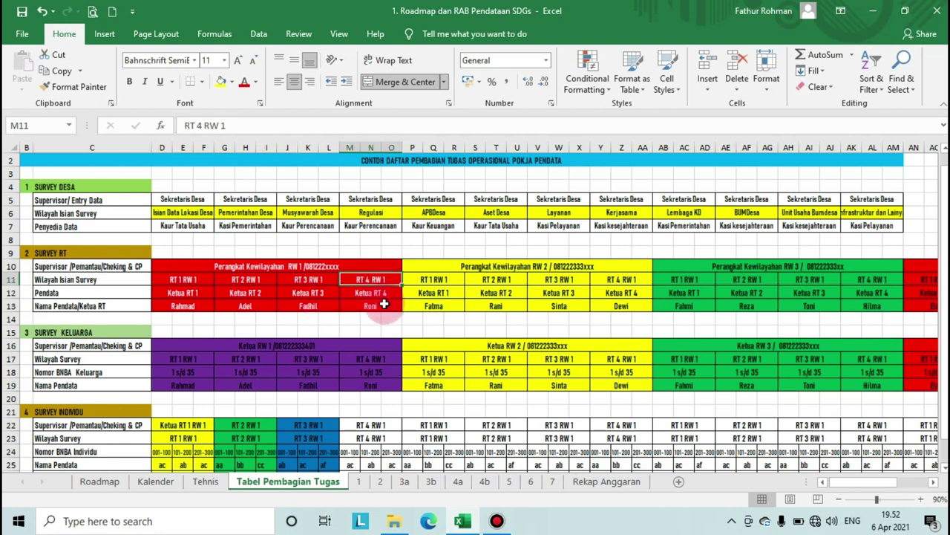
{"action": "left_click", "coordinate": [383, 307]}
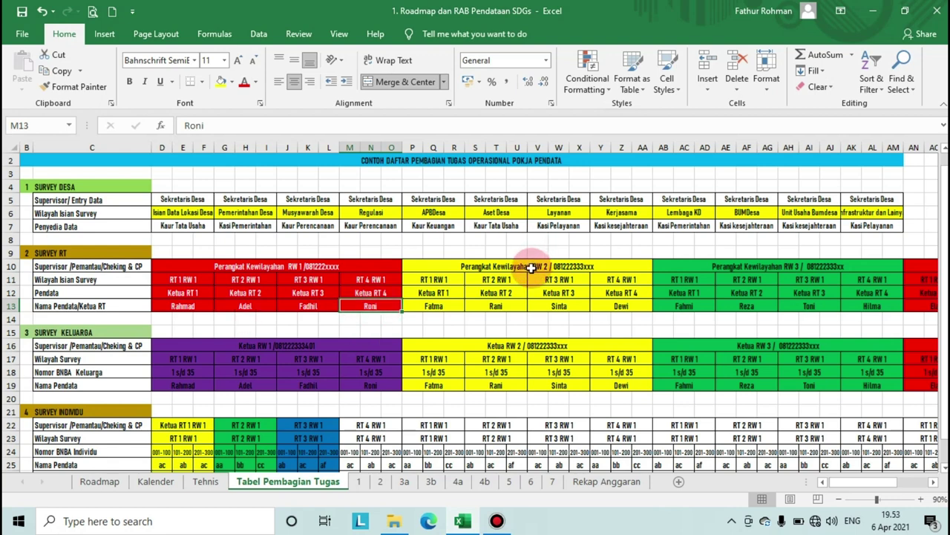
{"action": "left_click", "coordinate": [533, 264]}
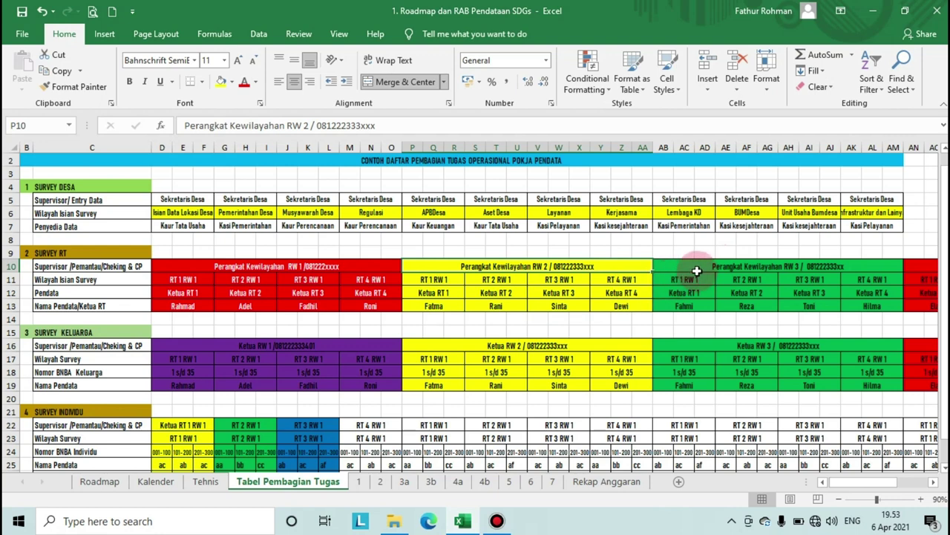
{"action": "left_click", "coordinate": [701, 266]}
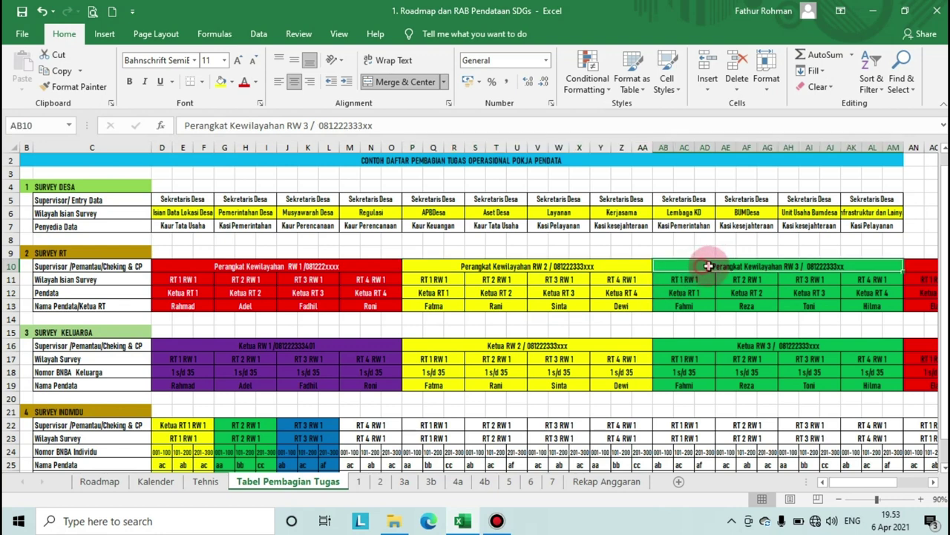
{"action": "left_click", "coordinate": [917, 266]}
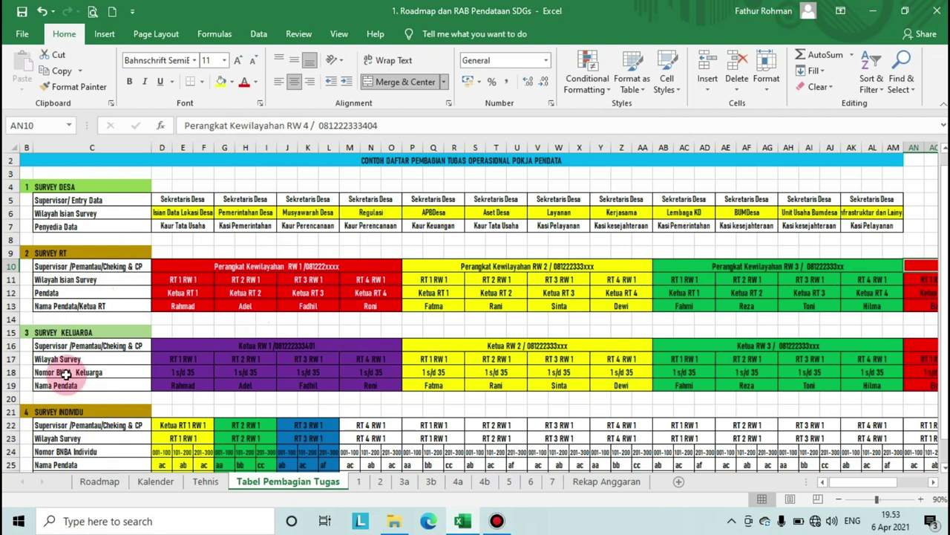
- Examine the Survey Keluarga section: the Ketua RW 1 supervisor, Nomor BNBA Keluarga ranges and enumerators, plus the RW 2 and RW 3 blocks
{"action": "left_click", "coordinate": [73, 332]}
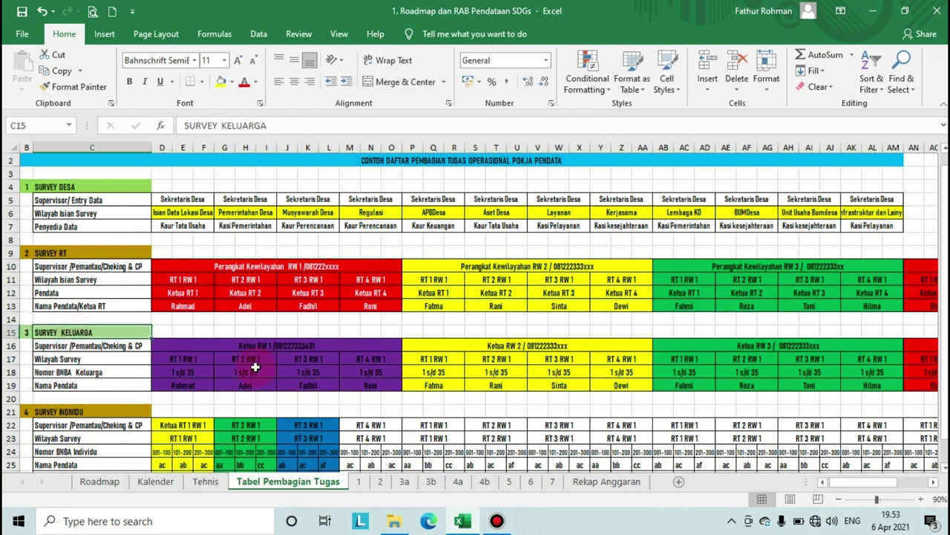
{"action": "left_click", "coordinate": [252, 347]}
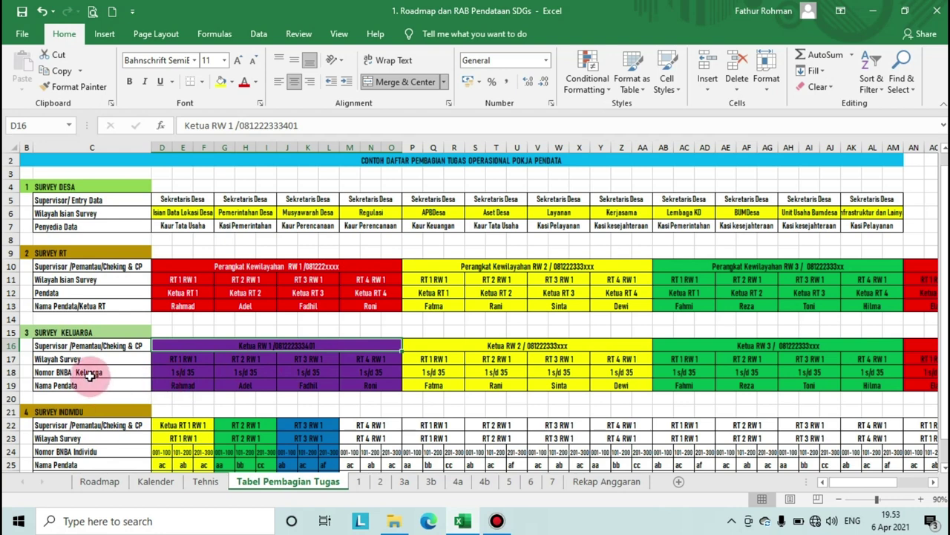
{"action": "left_click", "coordinate": [165, 373]}
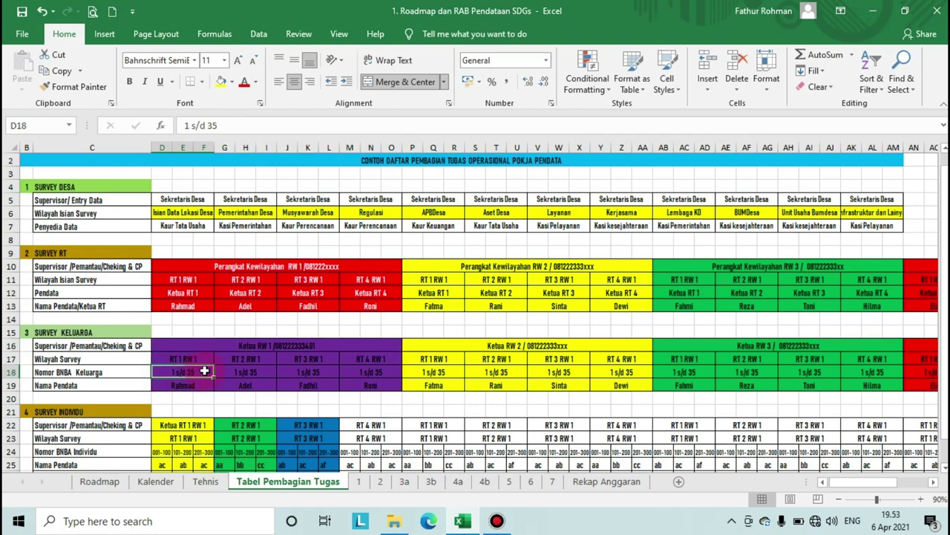
{"action": "left_click", "coordinate": [190, 385]}
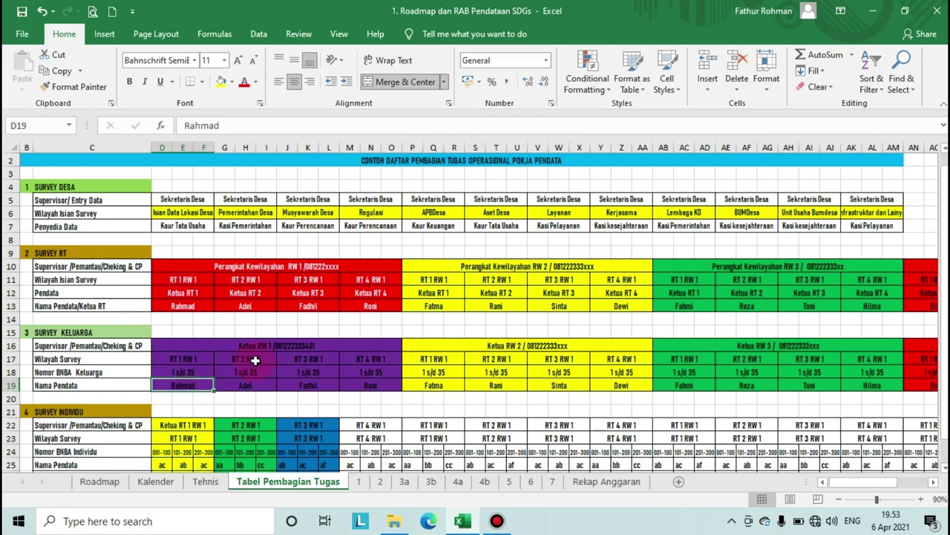
{"action": "left_click", "coordinate": [237, 377]}
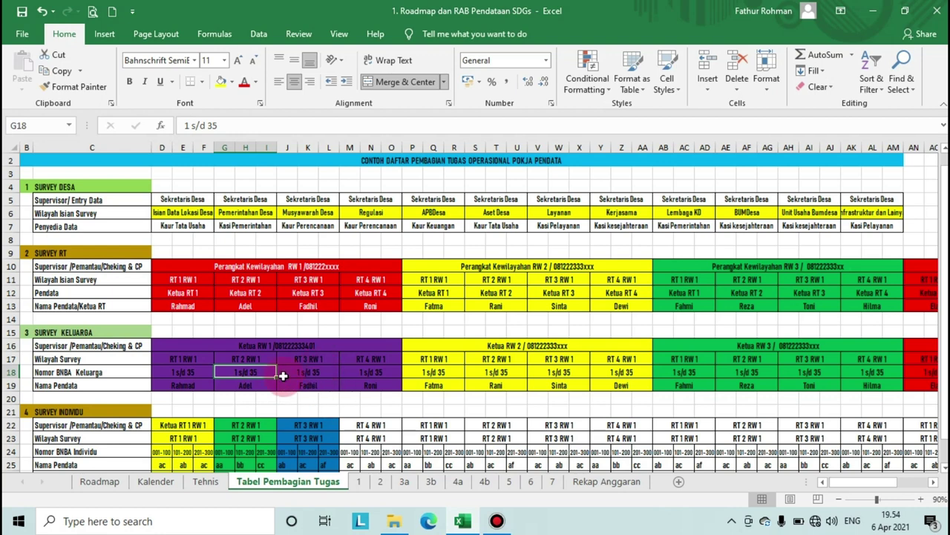
{"action": "left_click", "coordinate": [377, 372]}
{"action": "left_click_drag", "start_coordinate": [454, 344], "coordinate": [583, 380]}
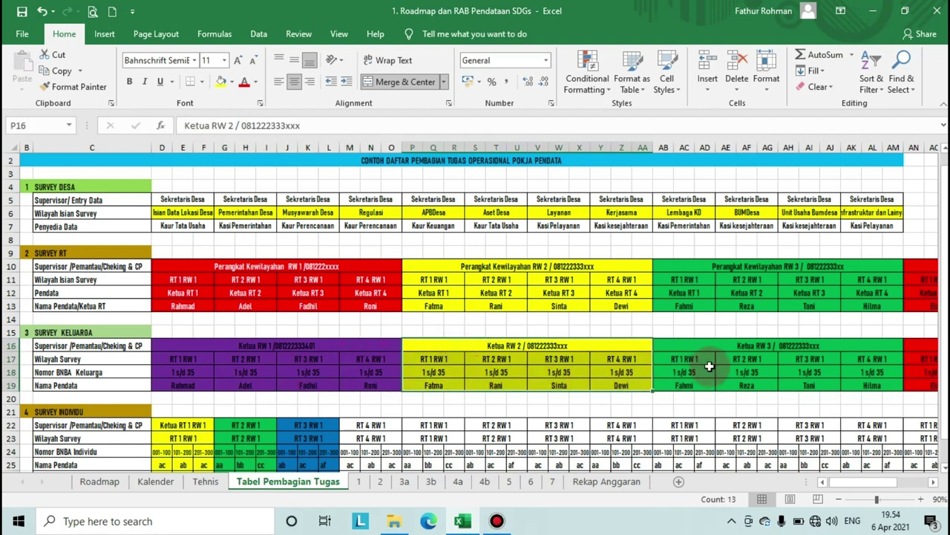
{"action": "left_click_drag", "start_coordinate": [735, 349], "coordinate": [873, 382]}
- Review the Survey Individu section's row headings, from Wilayah Survey to Nama Pendata and Unsur Pendata
{"action": "scroll", "coordinate": [556, 446], "scroll_direction": "down", "scroll_amount": 2}
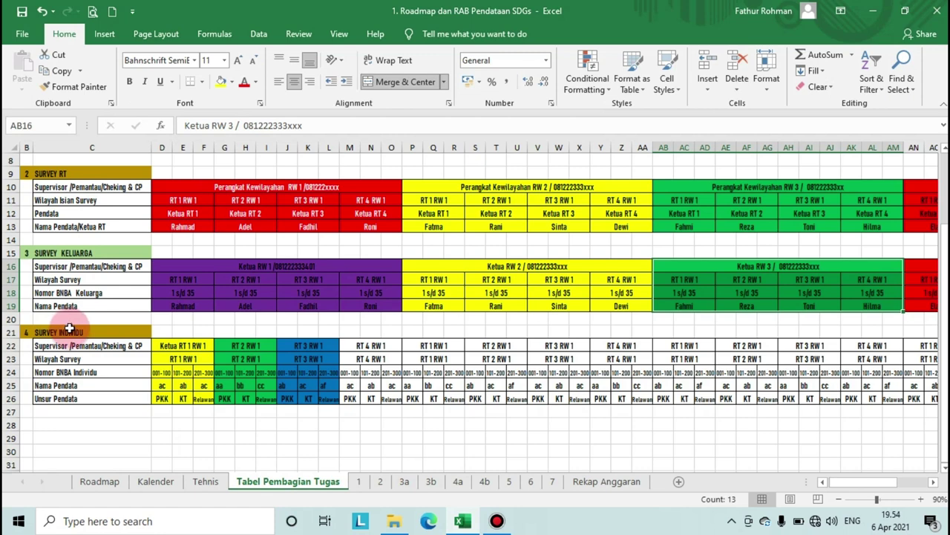
{"action": "left_click", "coordinate": [67, 332]}
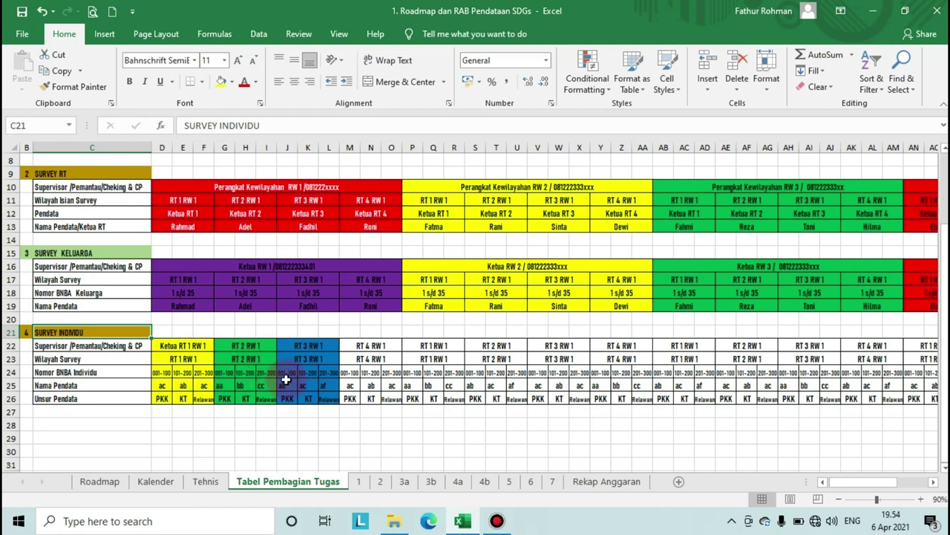
{"action": "left_click", "coordinate": [274, 387]}
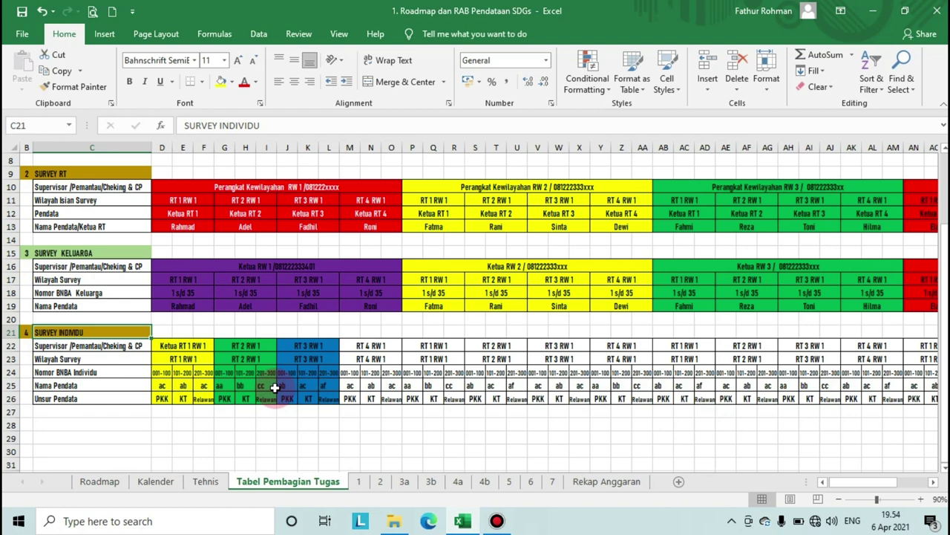
{"action": "left_click", "coordinate": [129, 361]}
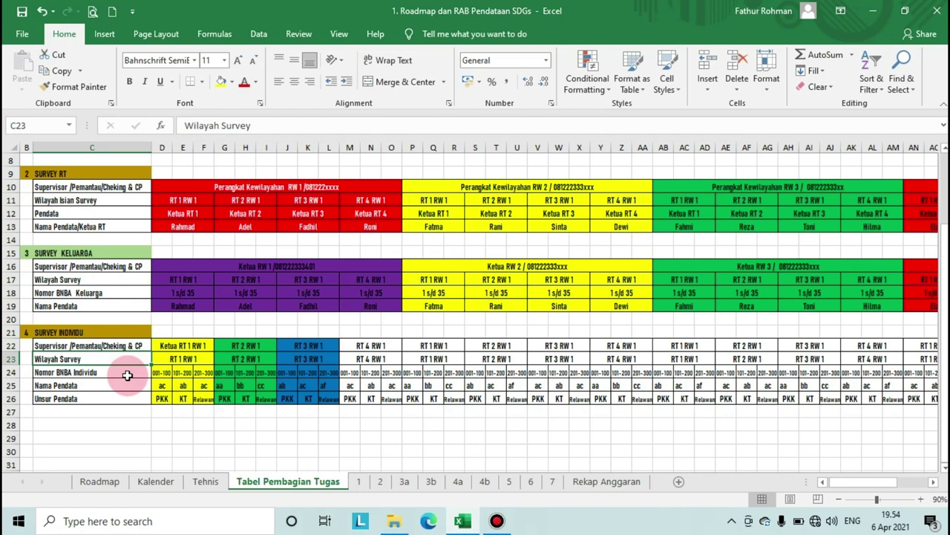
{"action": "left_click", "coordinate": [124, 384]}
{"action": "left_click", "coordinate": [121, 400]}
- Check the PKK, KT and Relawan enumerators for RT 1 RW 1 and the individual-survey assignments across the remaining RTs
{"action": "scroll", "coordinate": [202, 390], "scroll_direction": "down", "scroll_amount": 3}
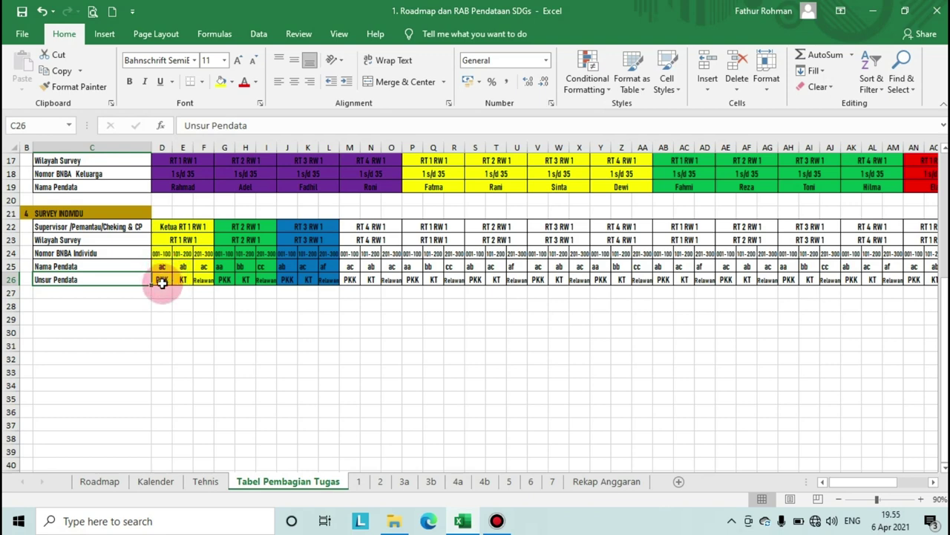
{"action": "left_click", "coordinate": [159, 281]}
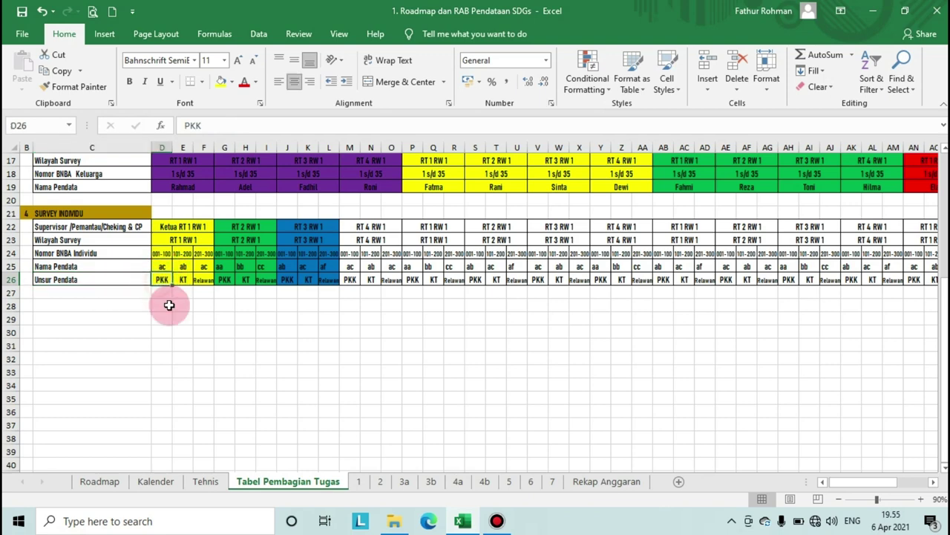
{"action": "left_click", "coordinate": [186, 267]}
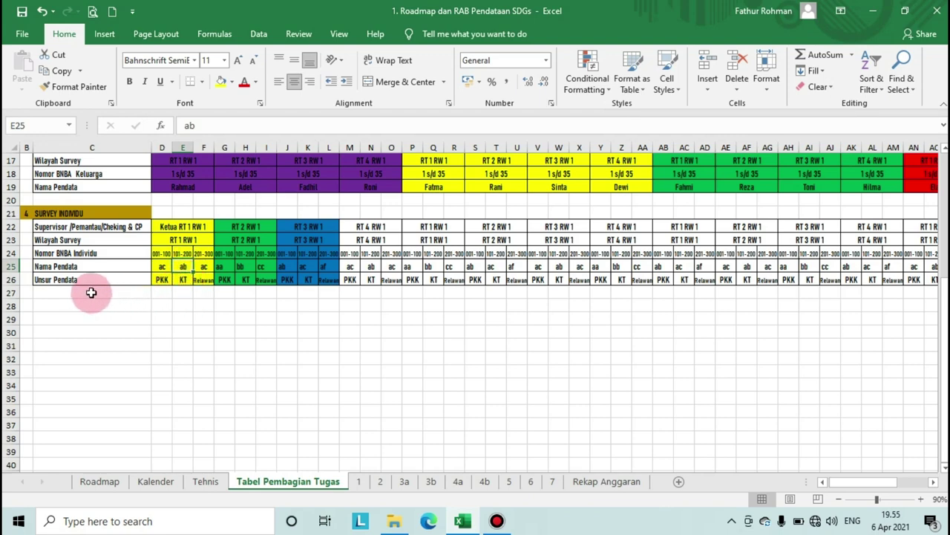
{"action": "left_click", "coordinate": [184, 280]}
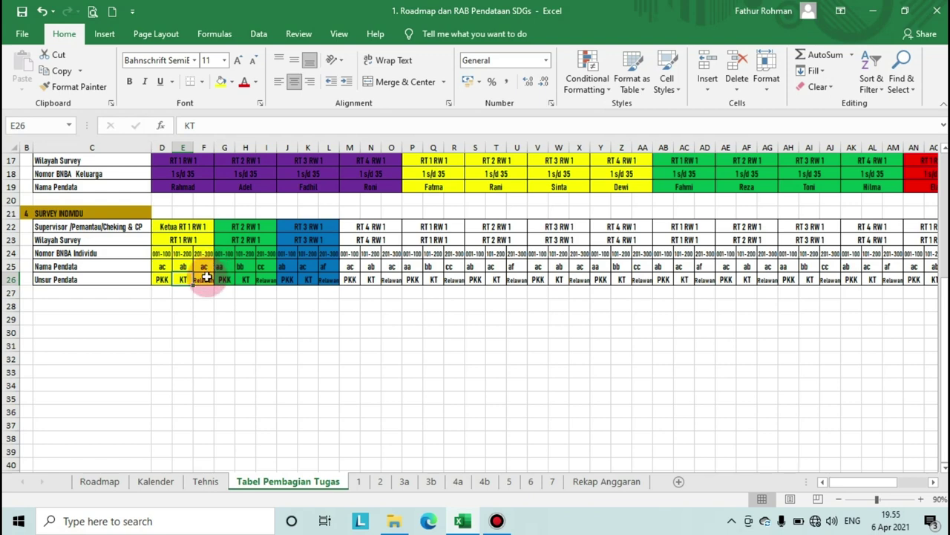
{"action": "left_click", "coordinate": [204, 280]}
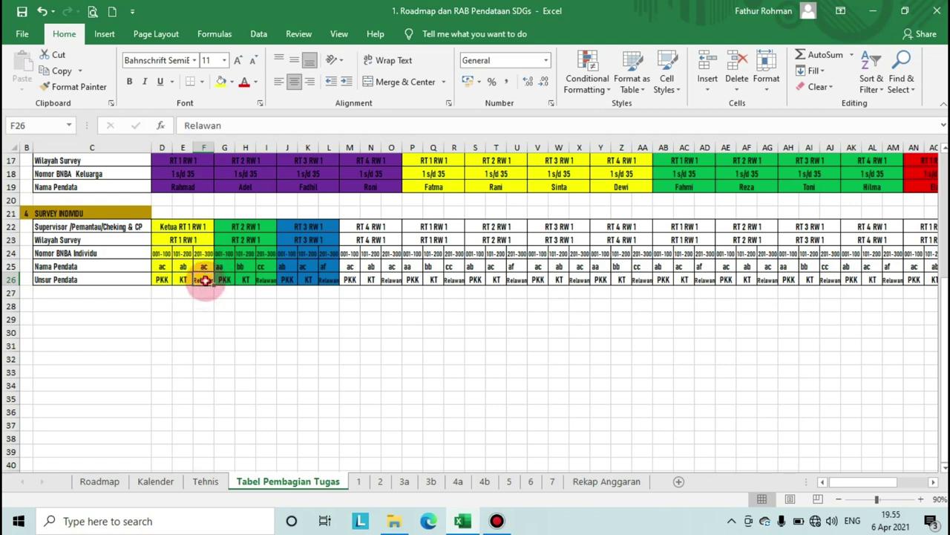
{"action": "left_click_drag", "start_coordinate": [236, 227], "coordinate": [251, 278]}
{"action": "left_click_drag", "start_coordinate": [312, 225], "coordinate": [323, 282]}
{"action": "left_click_drag", "start_coordinate": [357, 236], "coordinate": [628, 271]}
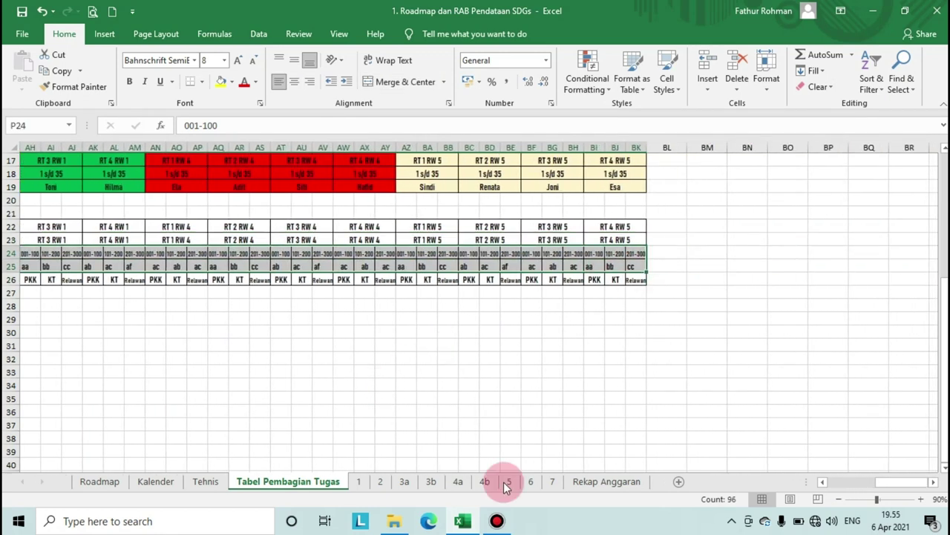
{"action": "left_click_drag", "start_coordinate": [886, 483], "coordinate": [841, 495]}
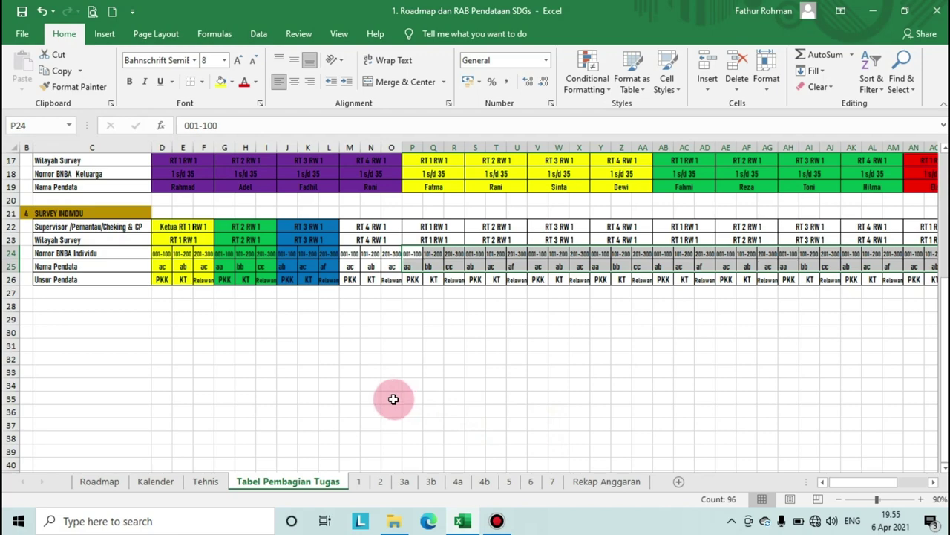
{"action": "scroll", "coordinate": [394, 398], "scroll_direction": "up", "scroll_amount": 5}
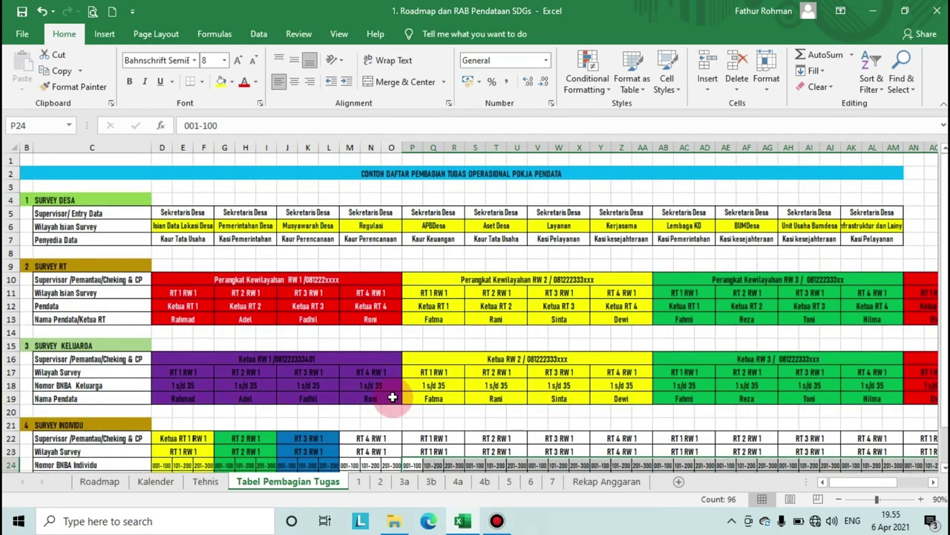
- Open sheet 1 and examine the village meeting's budget table, covering the photocopy, banner and snack items and the JUMLAH formula
{"action": "left_click", "coordinate": [357, 481]}
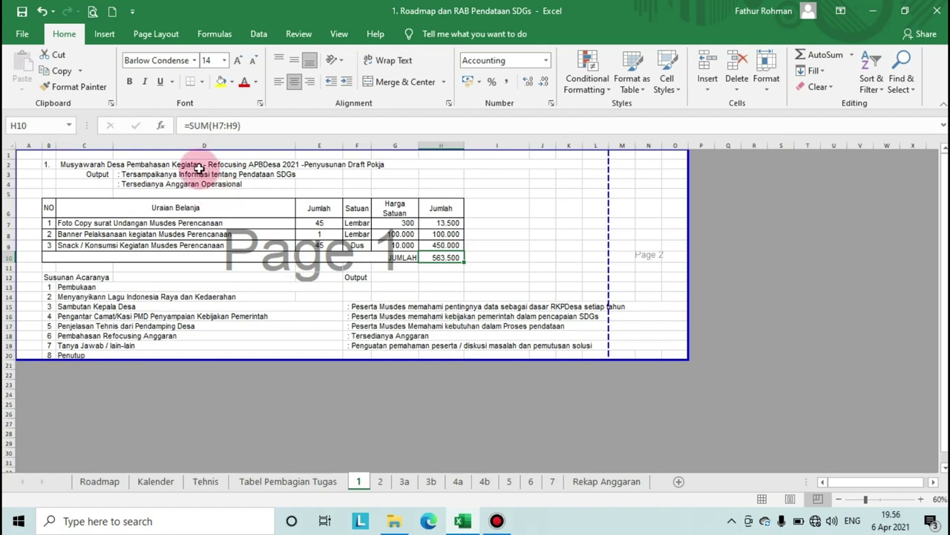
{"action": "left_click", "coordinate": [157, 223]}
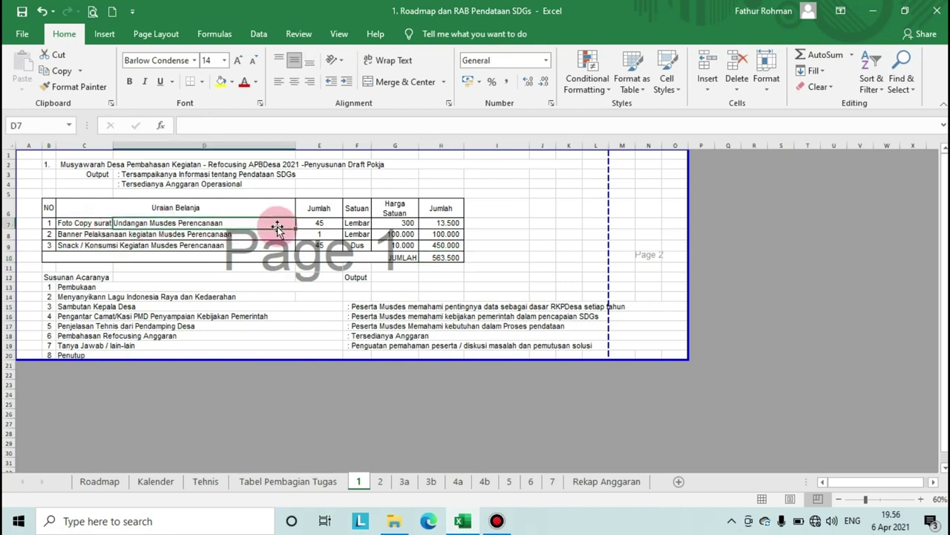
{"action": "left_click", "coordinate": [310, 224]}
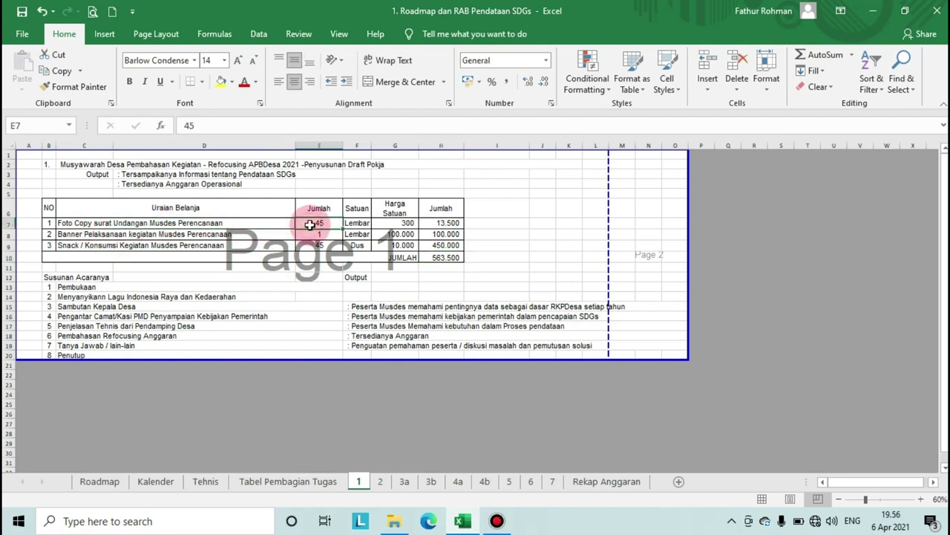
{"action": "left_click", "coordinate": [357, 226]}
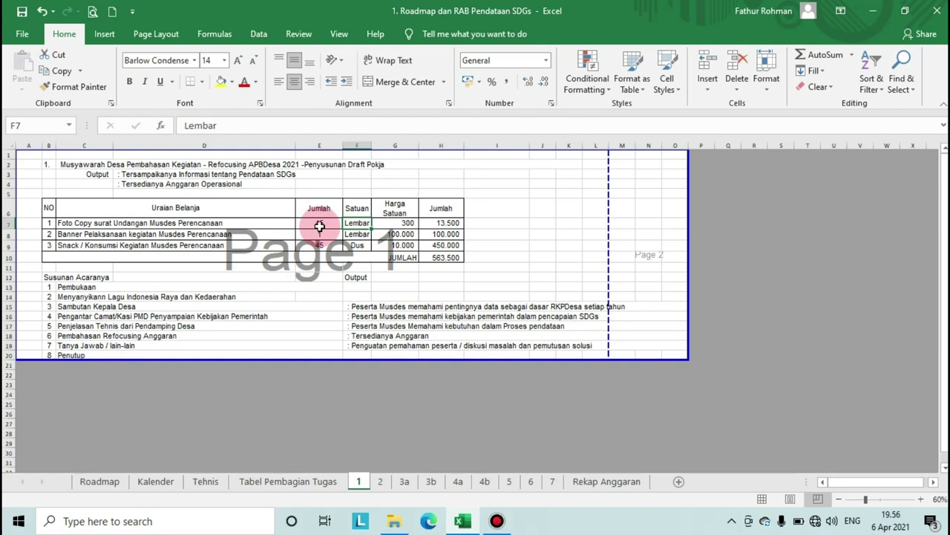
{"action": "left_click", "coordinate": [448, 228]}
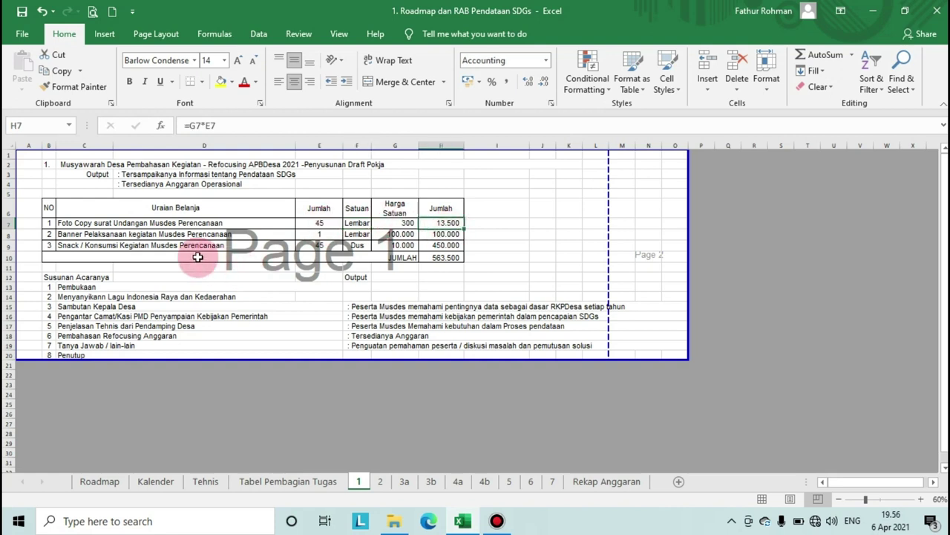
{"action": "left_click", "coordinate": [108, 236]}
{"action": "left_click", "coordinate": [97, 247]}
{"action": "left_click", "coordinate": [441, 258]}
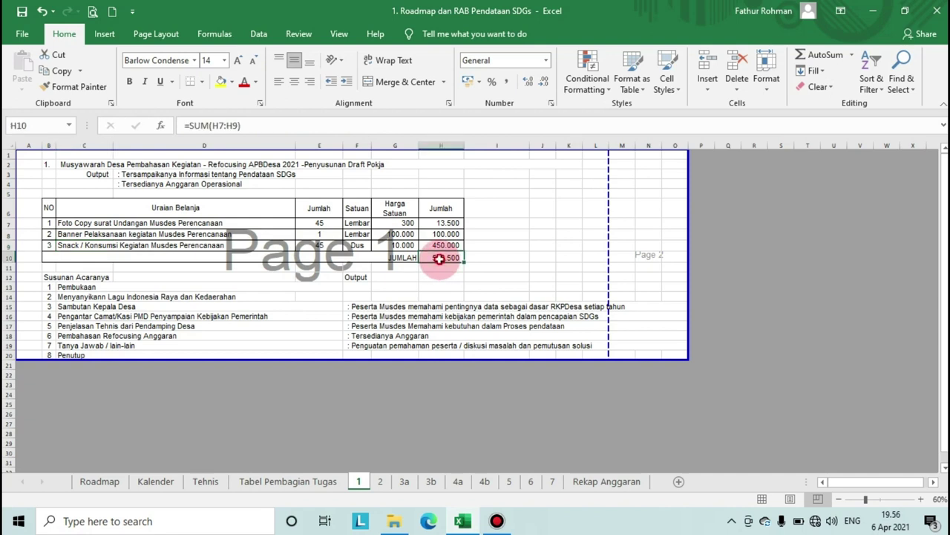
{"action": "left_click_drag", "start_coordinate": [159, 223], "coordinate": [159, 248]}
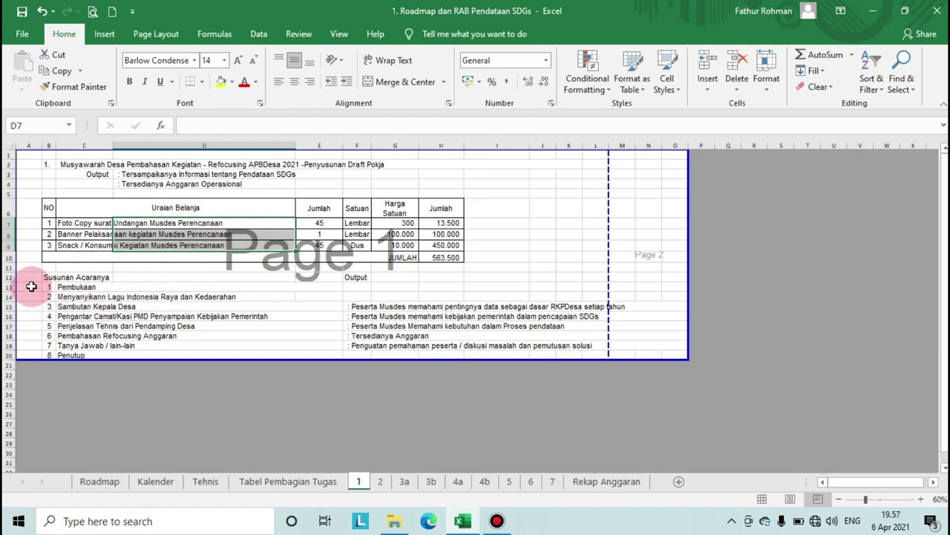
- Review the Susunan Acaranya agenda on sheet 1 from Pembukaan to Penutup, along with the Output listed for its items
{"action": "left_click", "coordinate": [81, 288]}
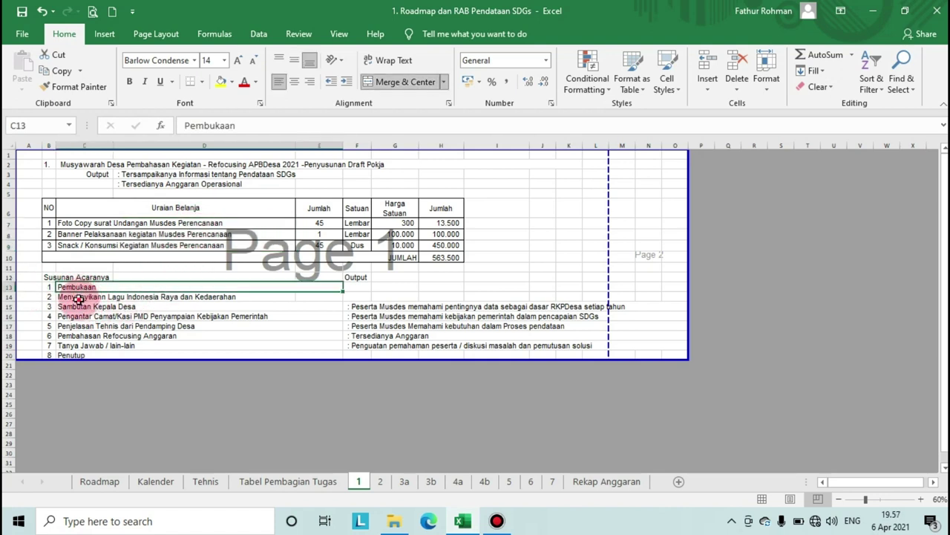
{"action": "left_click", "coordinate": [83, 297]}
{"action": "left_click", "coordinate": [82, 306]}
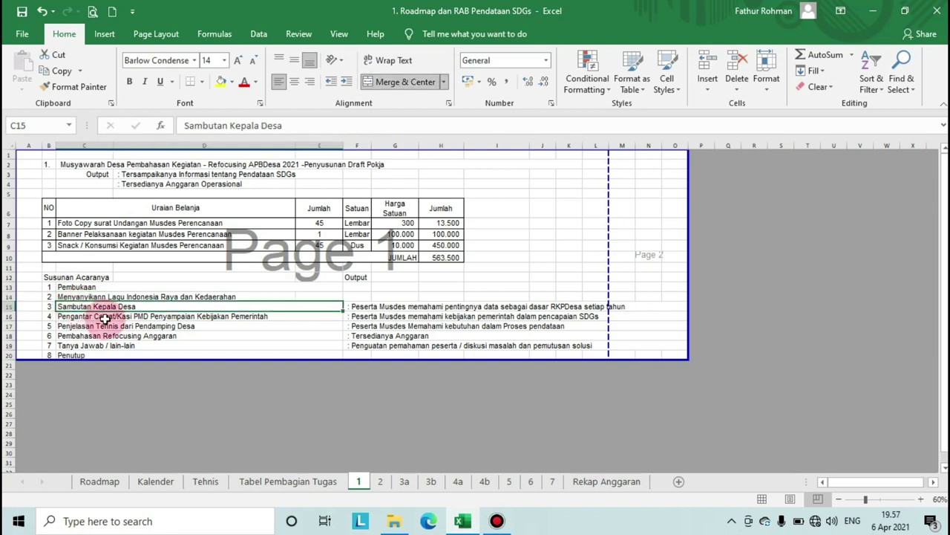
{"action": "left_click", "coordinate": [73, 317]}
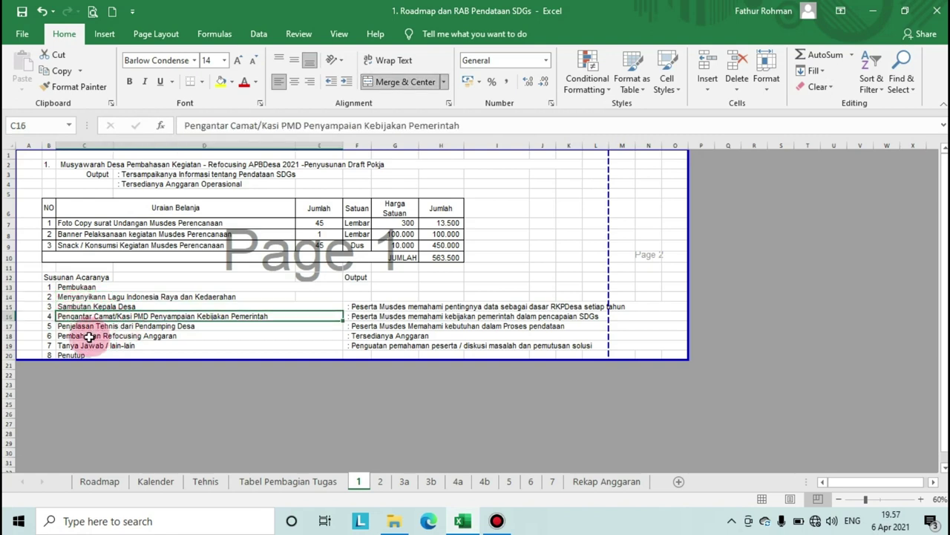
{"action": "left_click", "coordinate": [358, 316]}
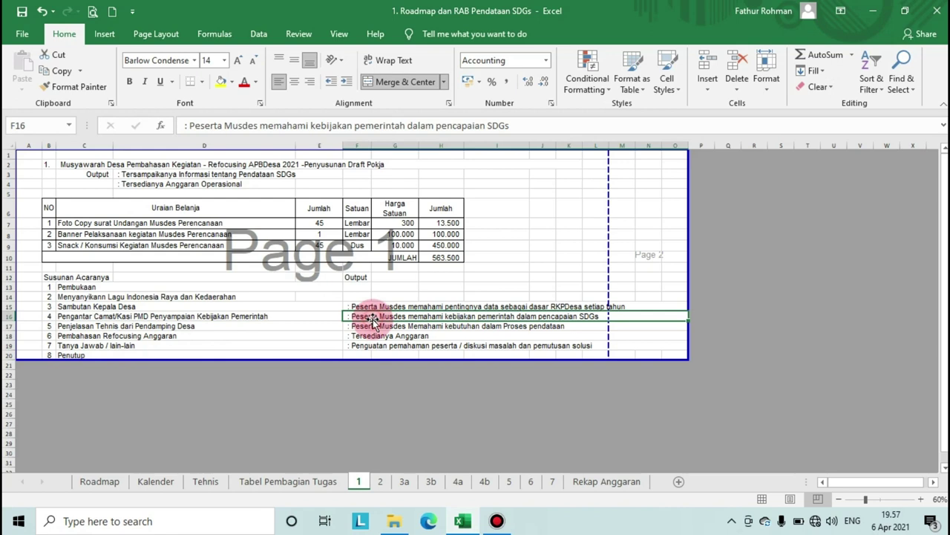
{"action": "left_click_drag", "start_coordinate": [80, 335], "coordinate": [120, 327]}
{"action": "left_click", "coordinate": [137, 336]}
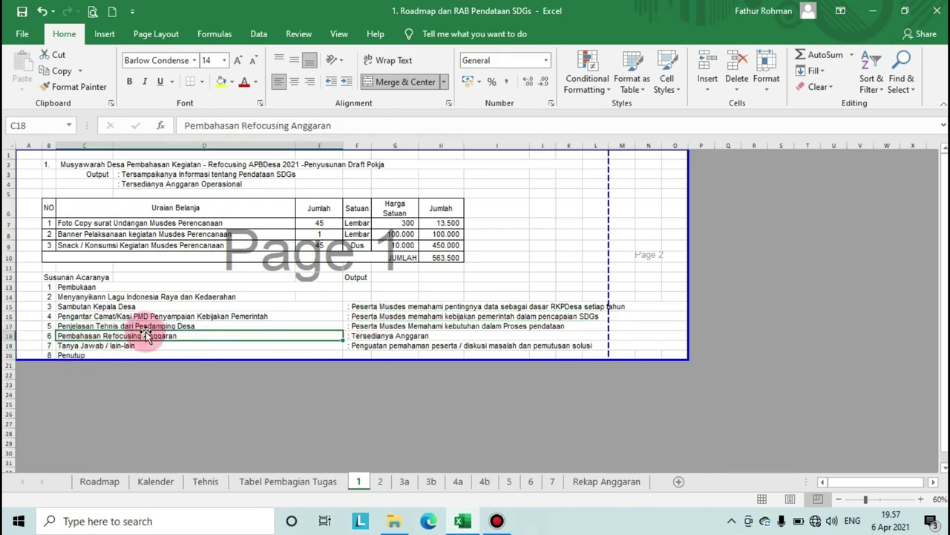
{"action": "left_click", "coordinate": [392, 327]}
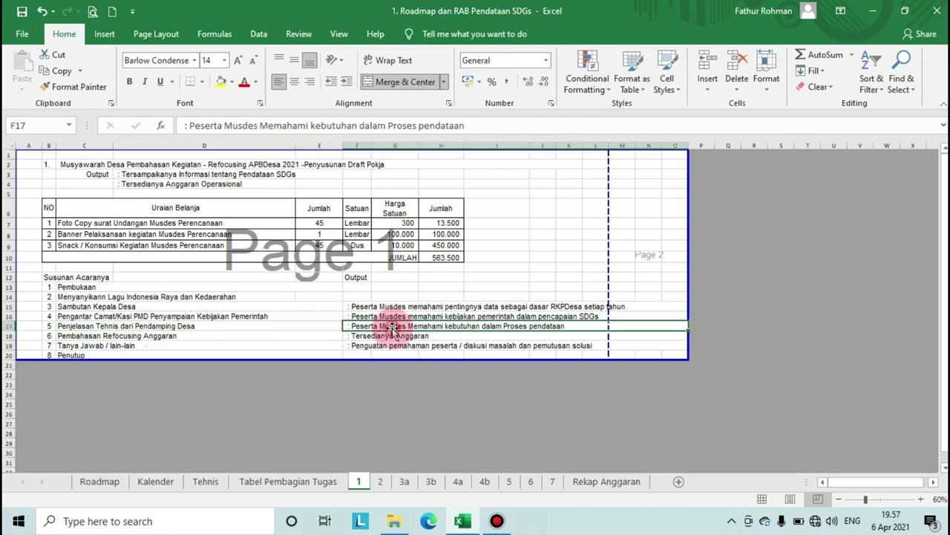
{"action": "left_click", "coordinate": [85, 355]}
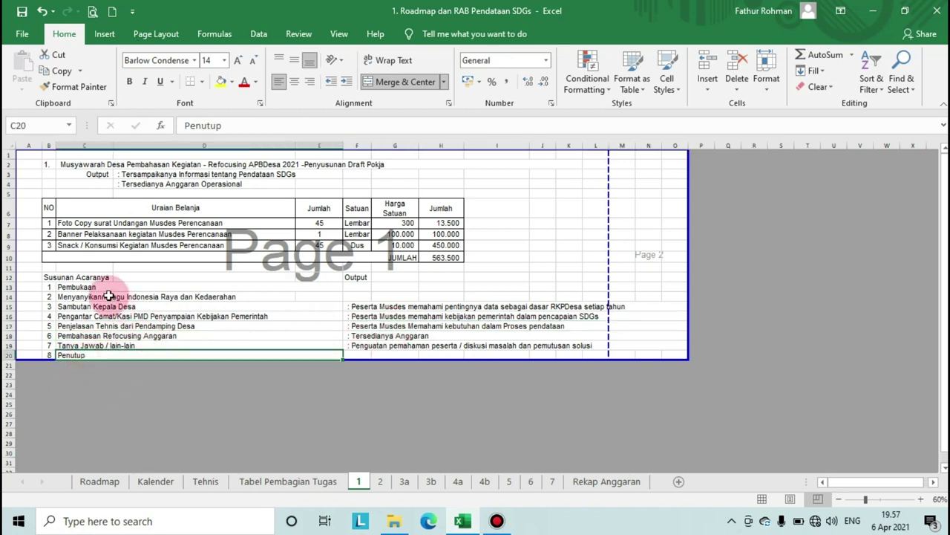
{"action": "left_click_drag", "start_coordinate": [100, 287], "coordinate": [102, 357]}
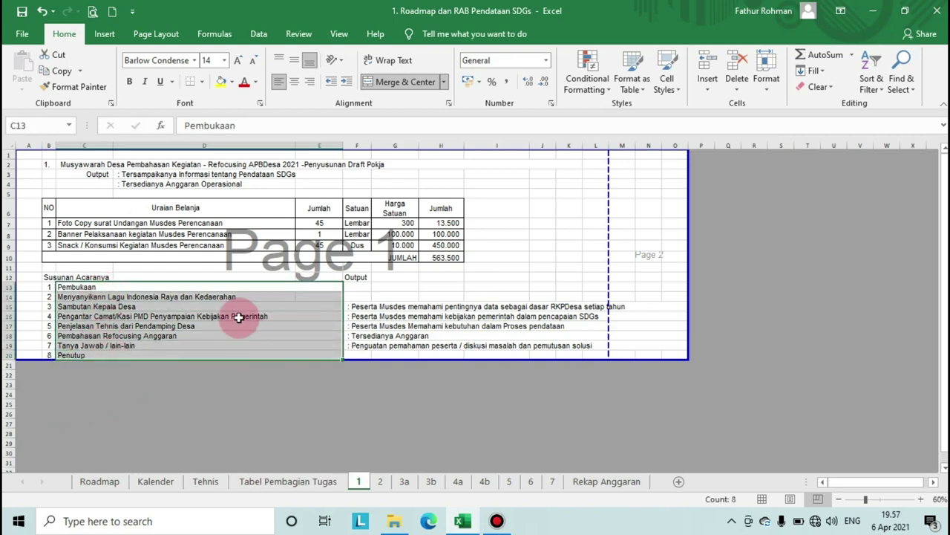
- Open sheet 2 and review the Output Kegiatan lines for forming the Pokja and issuing its SK and Surat Tugas
{"action": "left_click", "coordinate": [380, 481]}
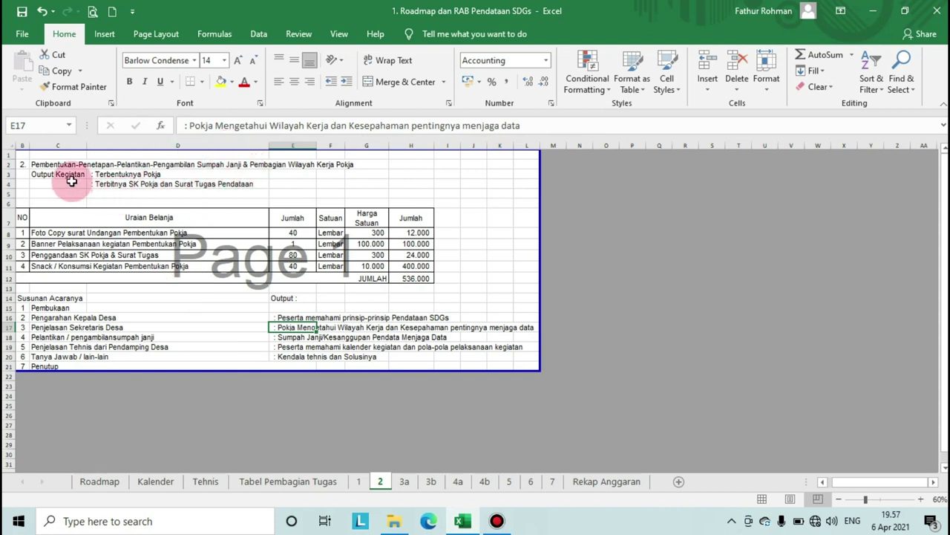
{"action": "left_click", "coordinate": [124, 176]}
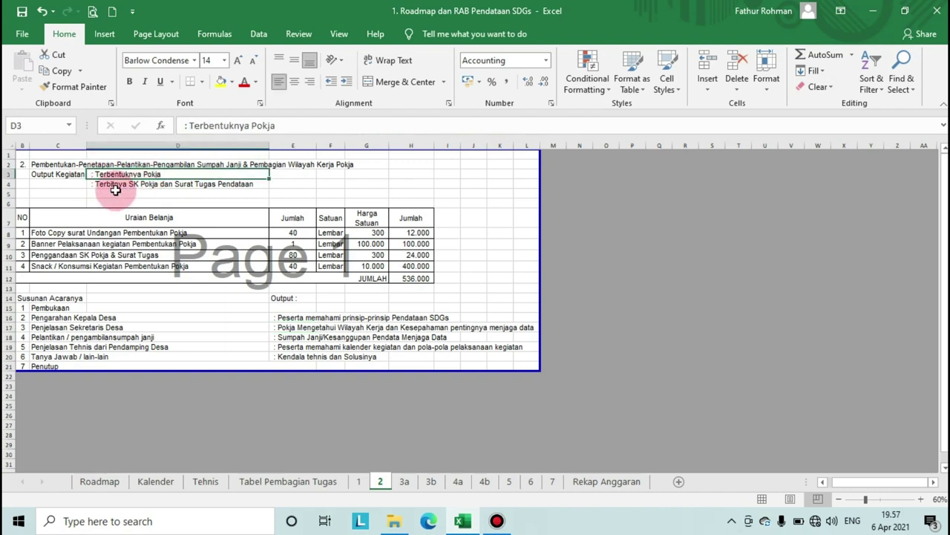
{"action": "left_click", "coordinate": [116, 191]}
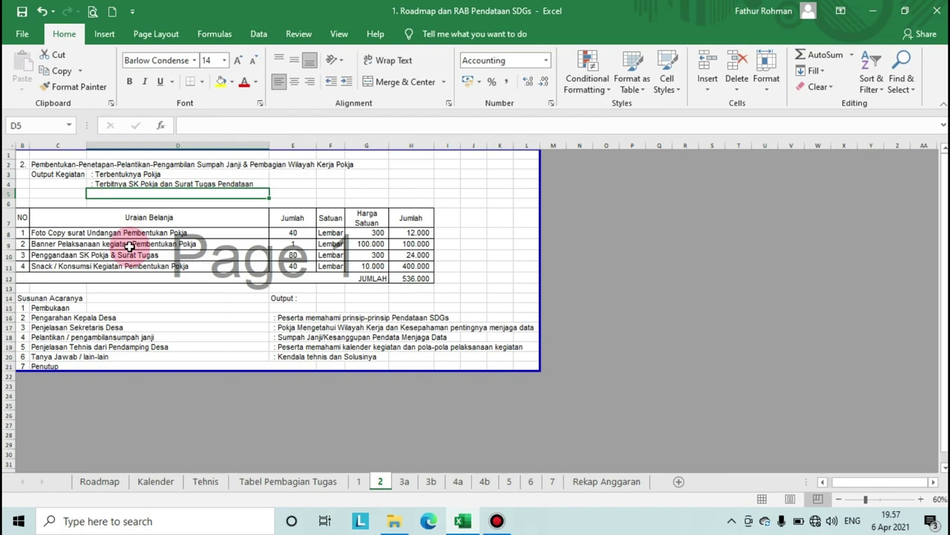
{"action": "left_click", "coordinate": [158, 315]}
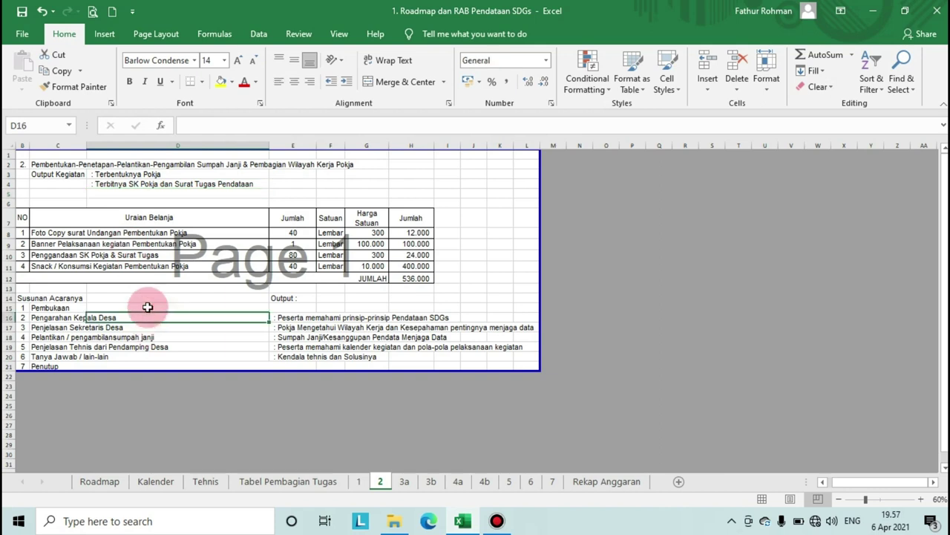
- Go through sheet 2's Uraian Belanja items and examine the invitation photocopy row's quantity, unit price and Jumlah formula
{"action": "left_click", "coordinate": [61, 235]}
{"action": "key", "text": "Down"}
{"action": "key", "text": "Down"}
{"action": "key", "text": "Down"}
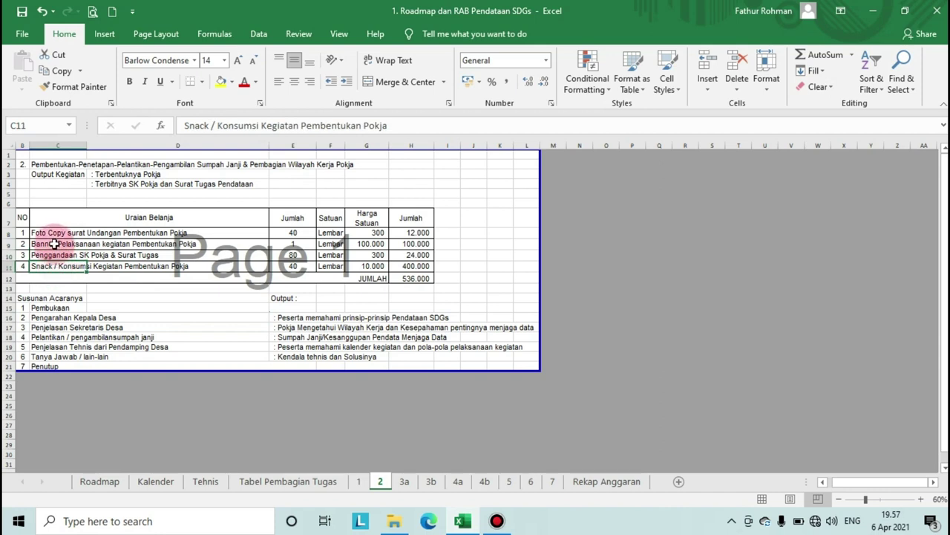
{"action": "left_click", "coordinate": [52, 234]}
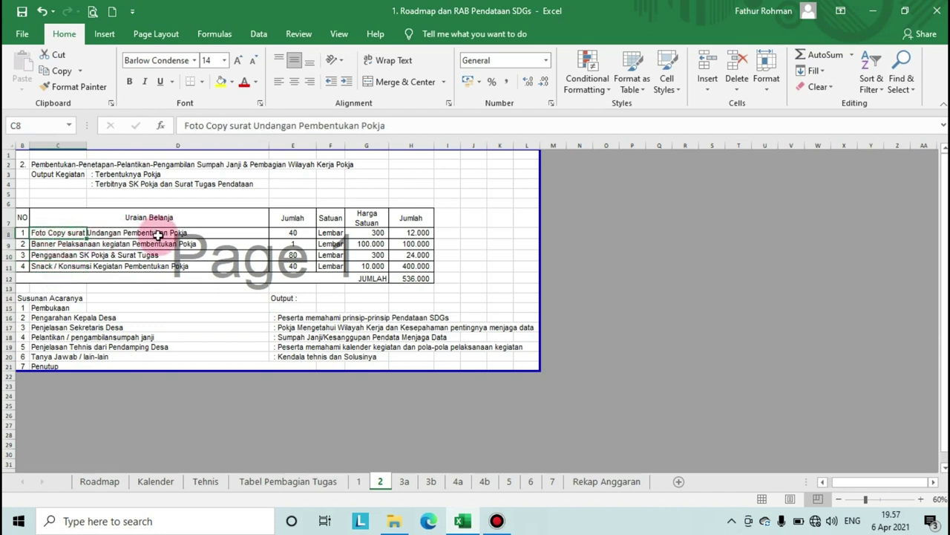
{"action": "left_click", "coordinate": [297, 235]}
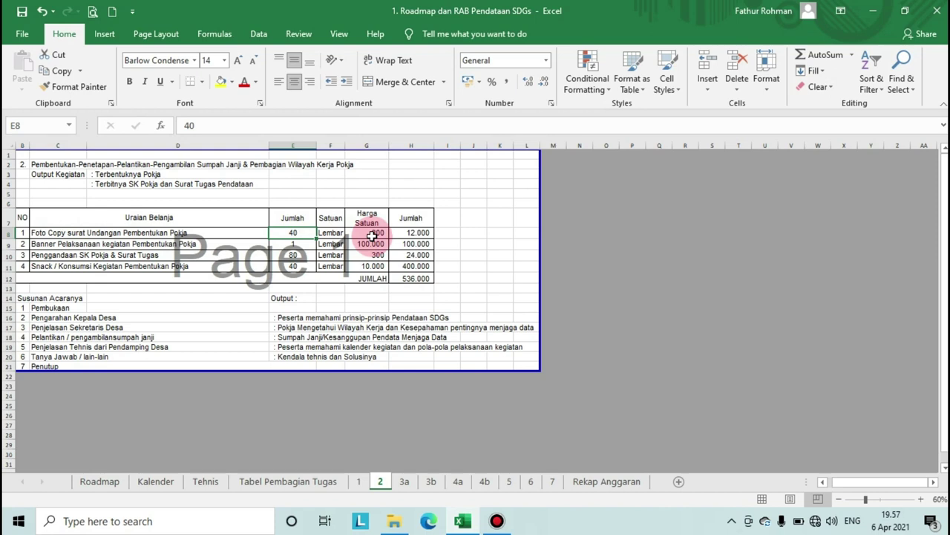
{"action": "left_click", "coordinate": [371, 235]}
{"action": "left_click", "coordinate": [410, 233]}
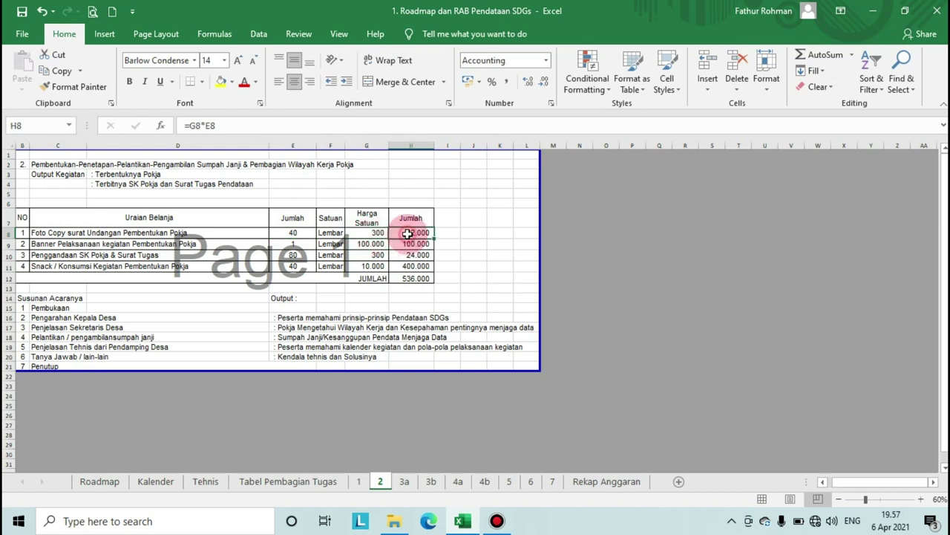
- Check sheet 2's banner, SK Pokja and Surat Tugas duplication, and snack items together with the Jumlah column
{"action": "left_click", "coordinate": [95, 246]}
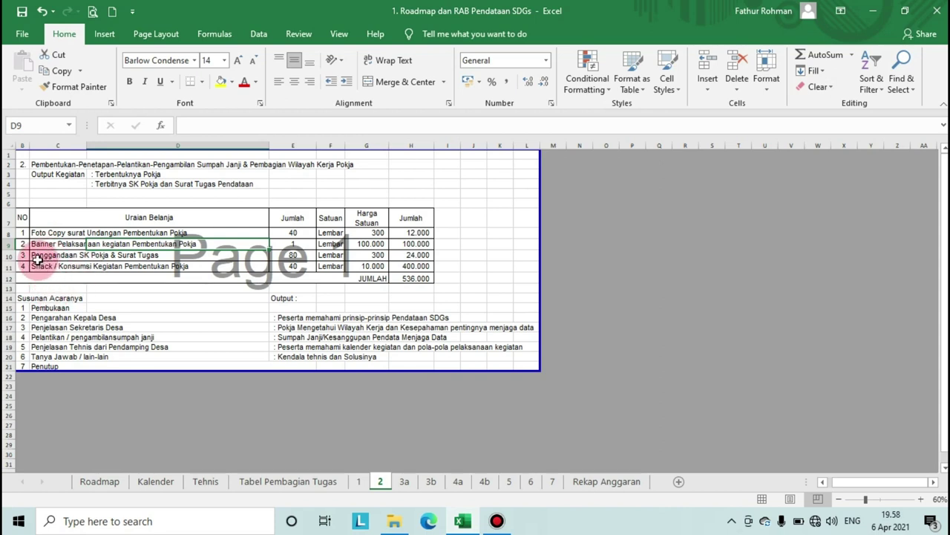
{"action": "left_click", "coordinate": [36, 257]}
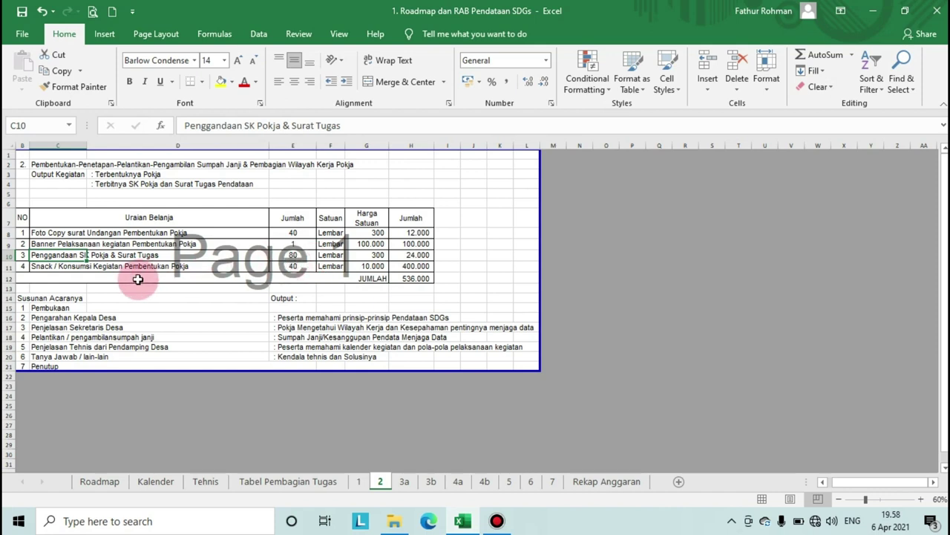
{"action": "left_click", "coordinate": [61, 268]}
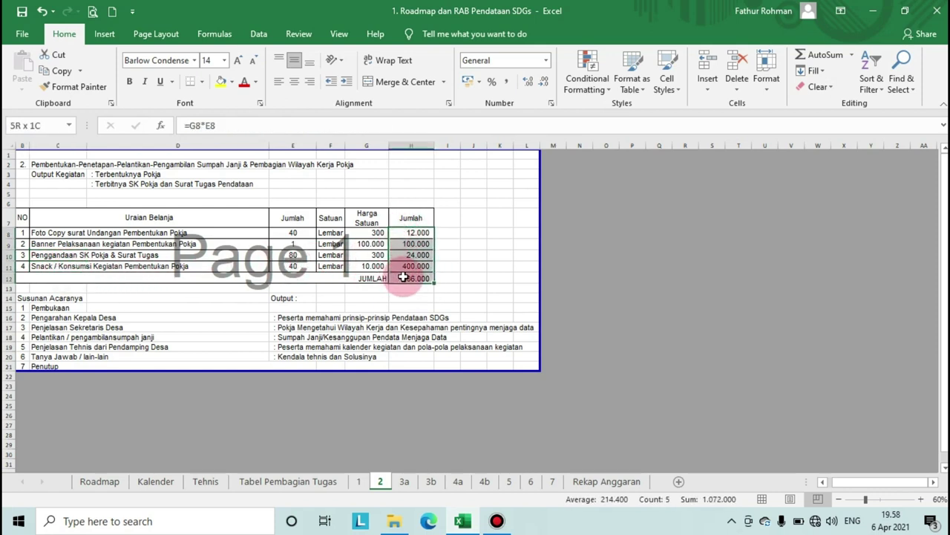
{"action": "left_click_drag", "start_coordinate": [154, 233], "coordinate": [153, 274]}
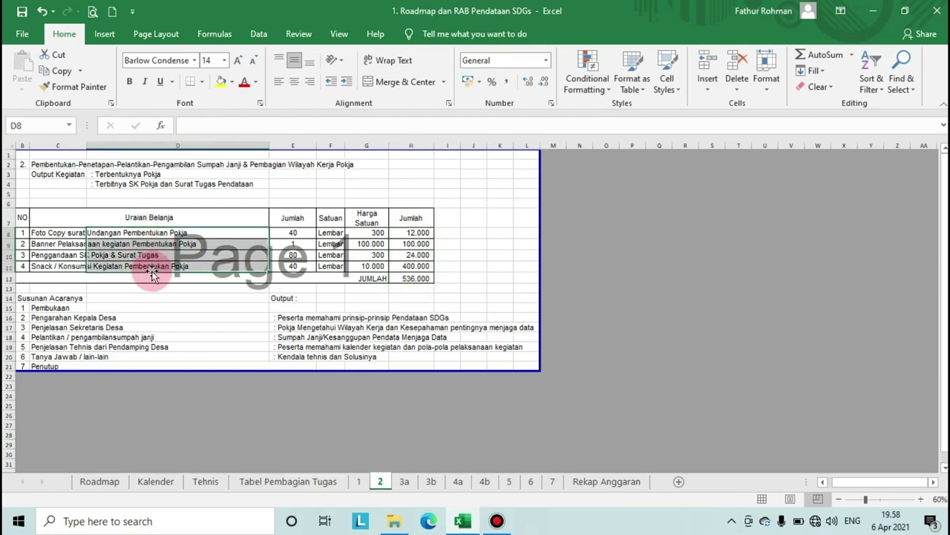
- Review sheet 2's Susunan Acaranya agenda from Pembukaan to Penutup, including the Output of the Sekretaris Desa, Pelantikan and Pendamping Desa items
{"action": "left_click_drag", "start_coordinate": [89, 404], "coordinate": [90, 413]}
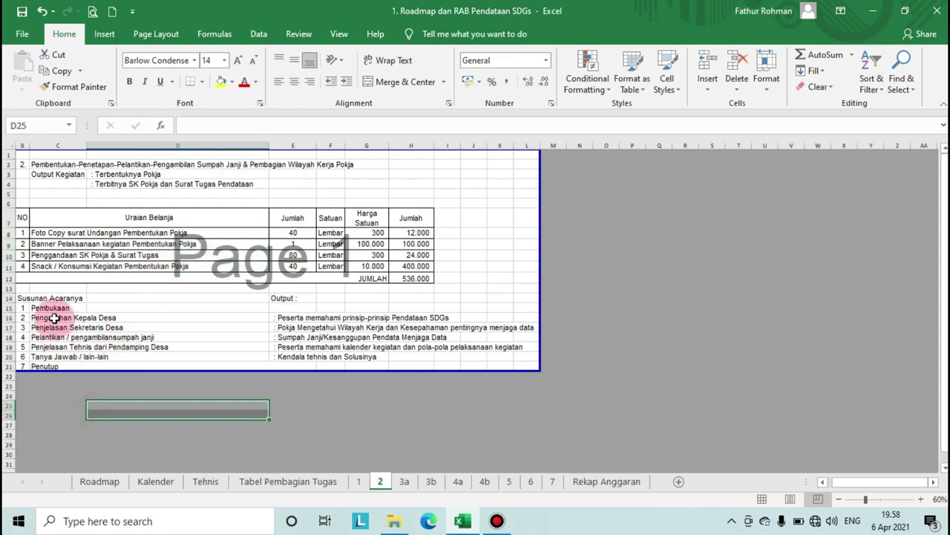
{"action": "left_click", "coordinate": [52, 298]}
{"action": "left_click", "coordinate": [48, 309]}
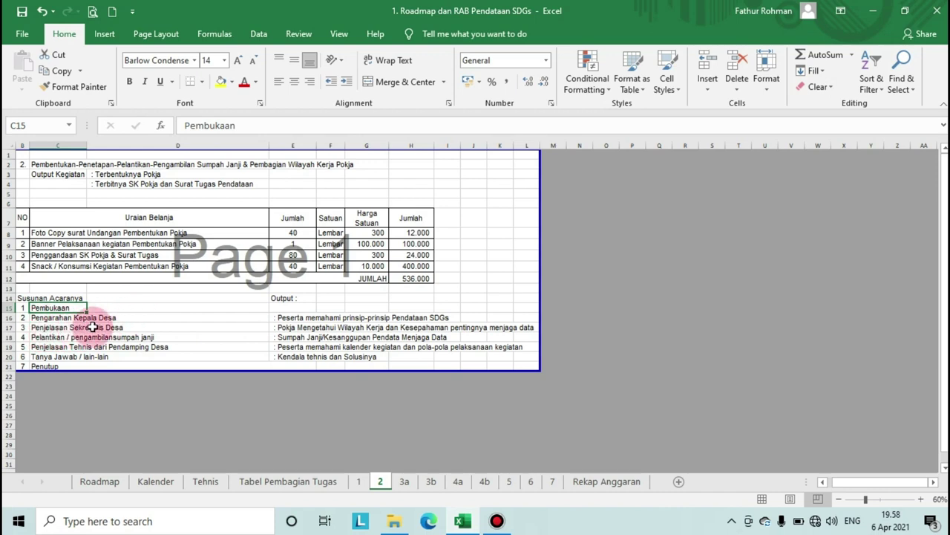
{"action": "left_click", "coordinate": [291, 326]}
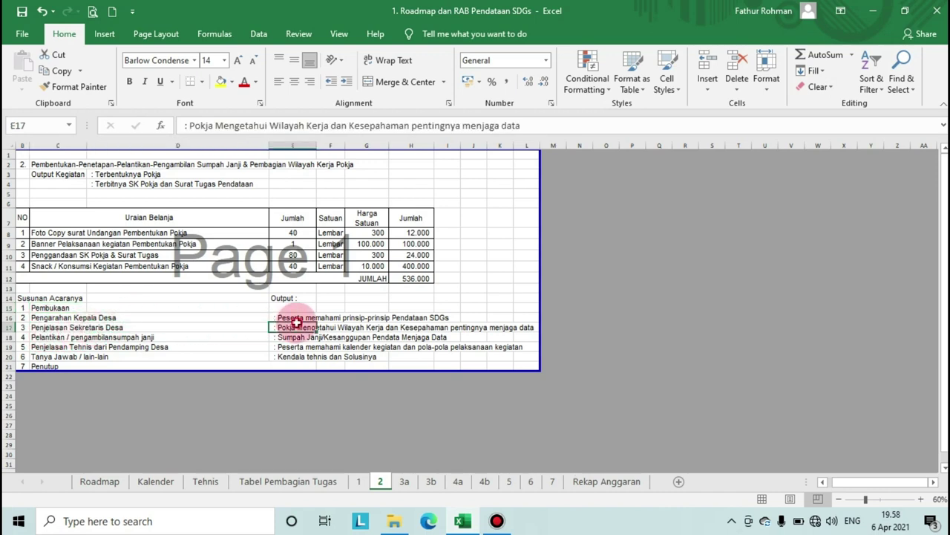
{"action": "left_click", "coordinate": [45, 347]}
{"action": "left_click", "coordinate": [126, 336]}
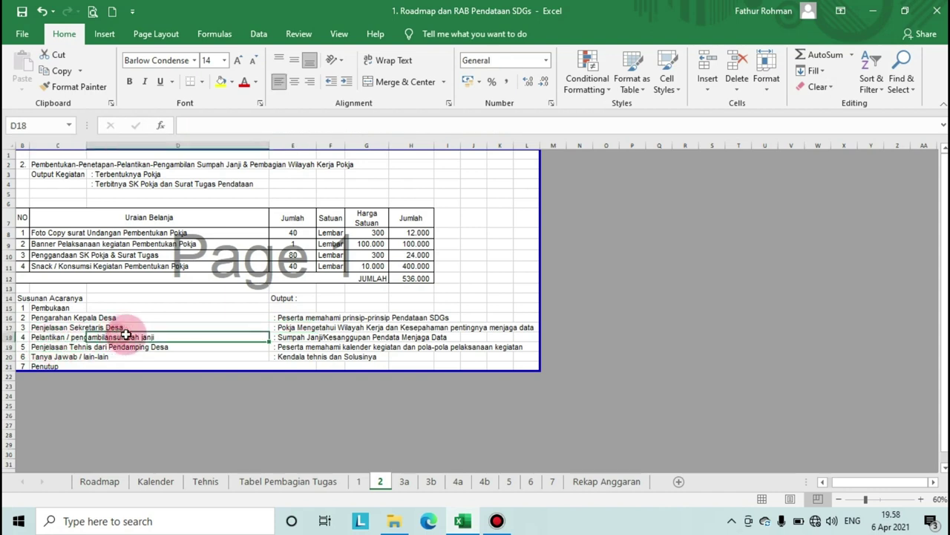
{"action": "left_click", "coordinate": [292, 336]}
{"action": "left_click", "coordinate": [55, 351]}
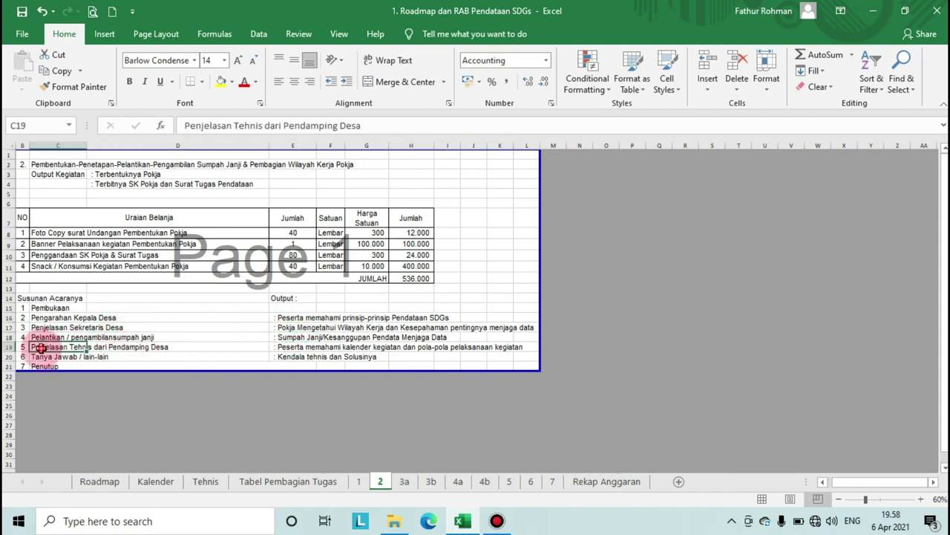
{"action": "left_click", "coordinate": [282, 346]}
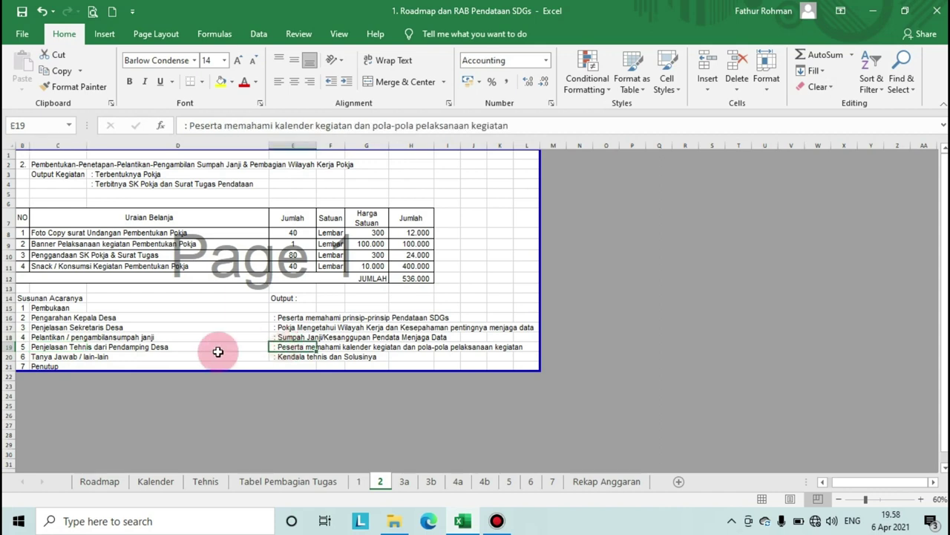
{"action": "left_click", "coordinate": [46, 358]}
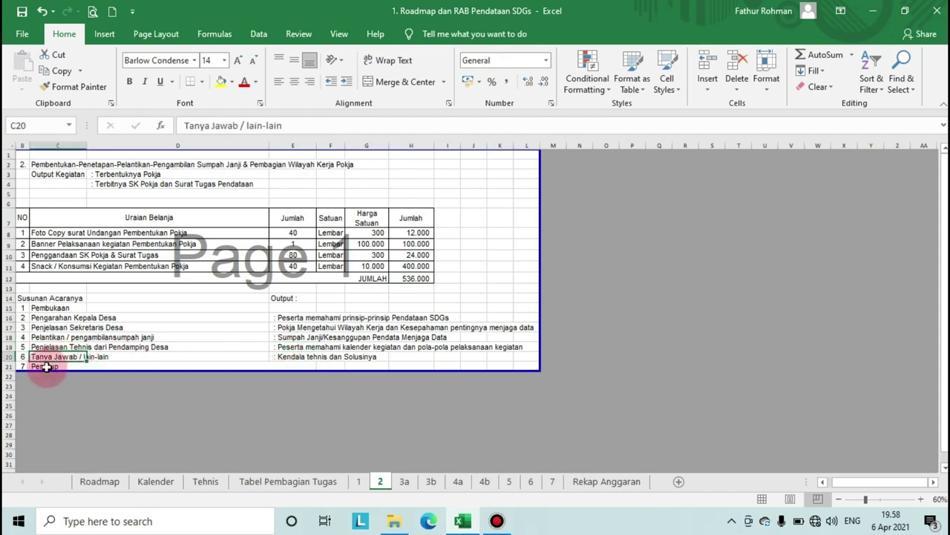
{"action": "left_click", "coordinate": [47, 366]}
{"action": "left_click_drag", "start_coordinate": [77, 299], "coordinate": [88, 363]}
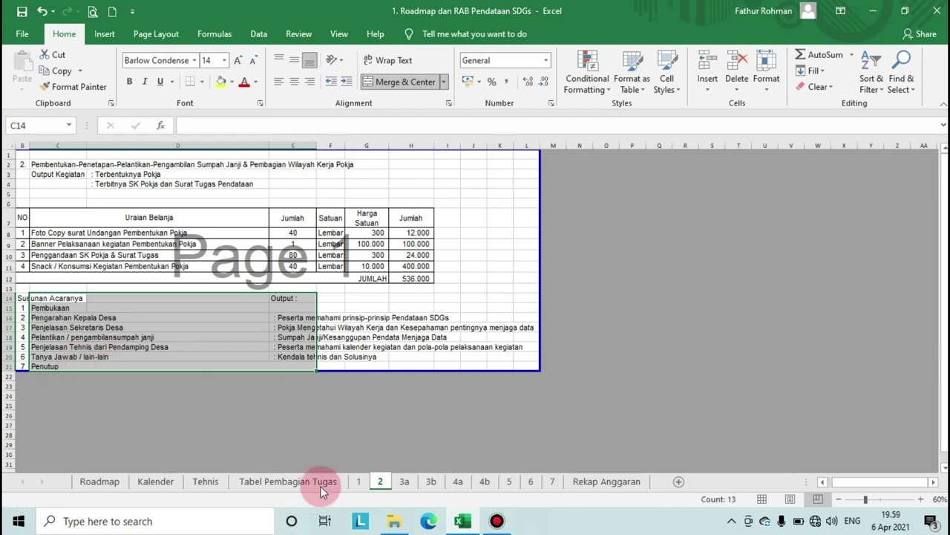
- Open sheet 3a and read the Catatan about the Posko's location at the Balai Desa
{"action": "left_click", "coordinate": [402, 483]}
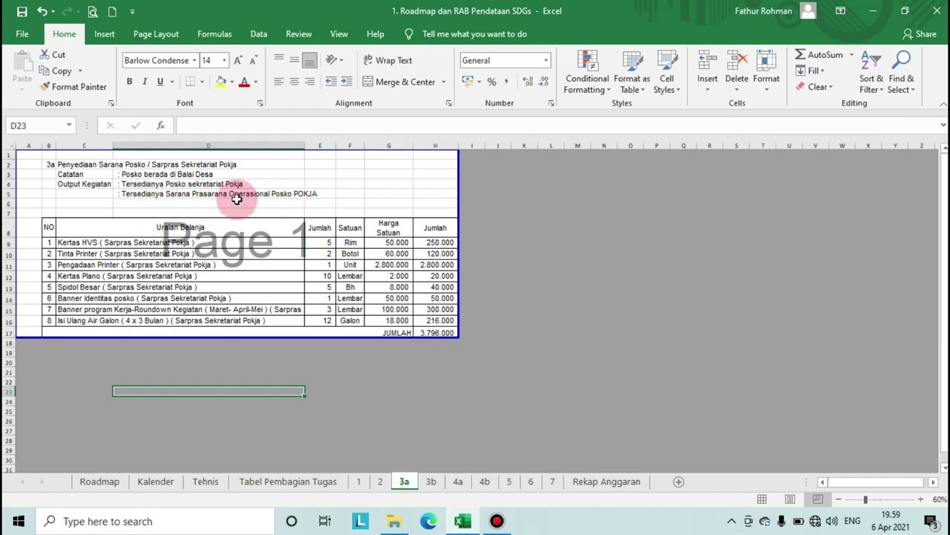
{"action": "left_click", "coordinate": [75, 177]}
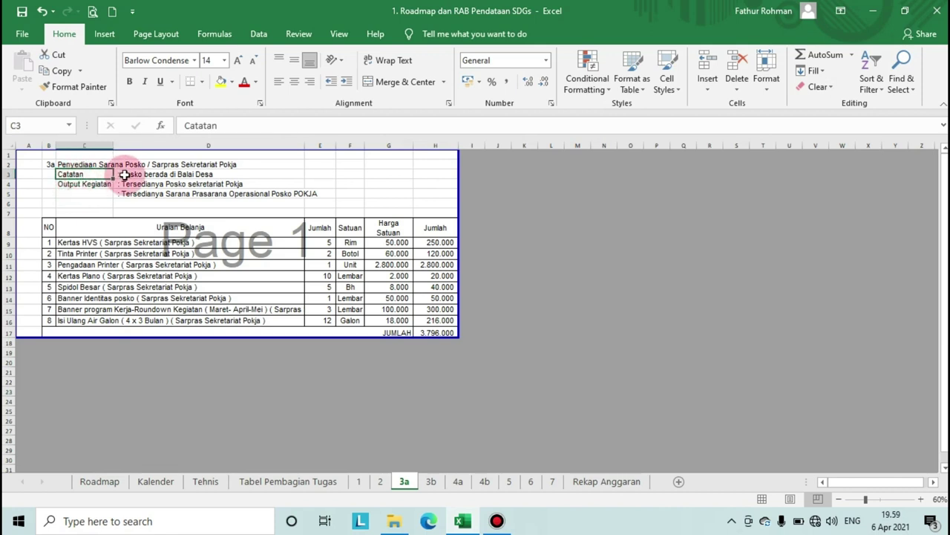
{"action": "left_click", "coordinate": [130, 174]}
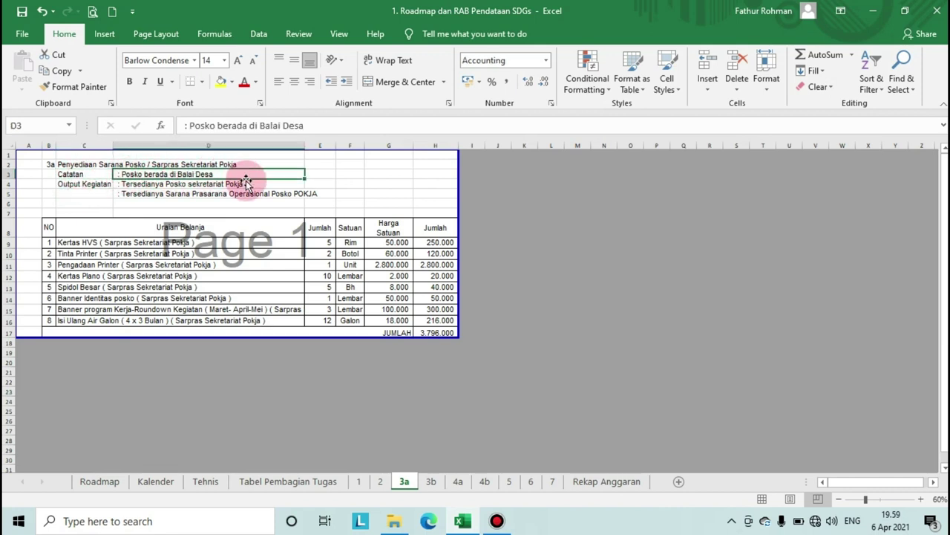
- Examine sheet 3a's Uraian Belanja list of secretariat supplies, from Kertas HVS and Tinta Printer to Isi Ulang Air Galon
{"action": "left_click", "coordinate": [84, 243]}
{"action": "left_click", "coordinate": [80, 254]}
{"action": "left_click", "coordinate": [82, 265]}
{"action": "left_click", "coordinate": [83, 275]}
{"action": "left_click", "coordinate": [80, 286]}
{"action": "left_click", "coordinate": [86, 298]}
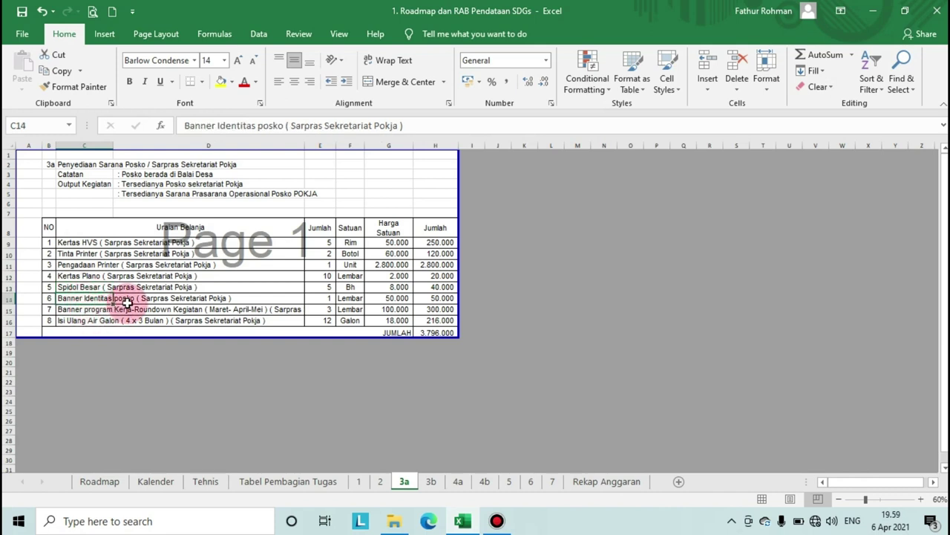
{"action": "left_click", "coordinate": [200, 227]}
{"action": "left_click_drag", "start_coordinate": [201, 227], "coordinate": [214, 328]}
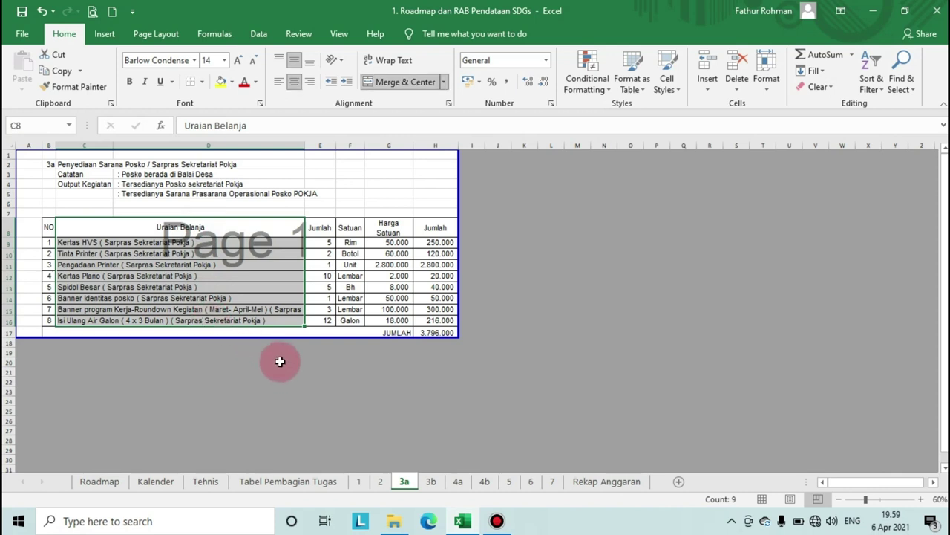
- Open sheet 3b and examine the budget items for a Posko outside the Balai Desa, including Kertas HVS, Pengadaan Printer and Sewa Gedung / Kantor
{"action": "left_click", "coordinate": [431, 482]}
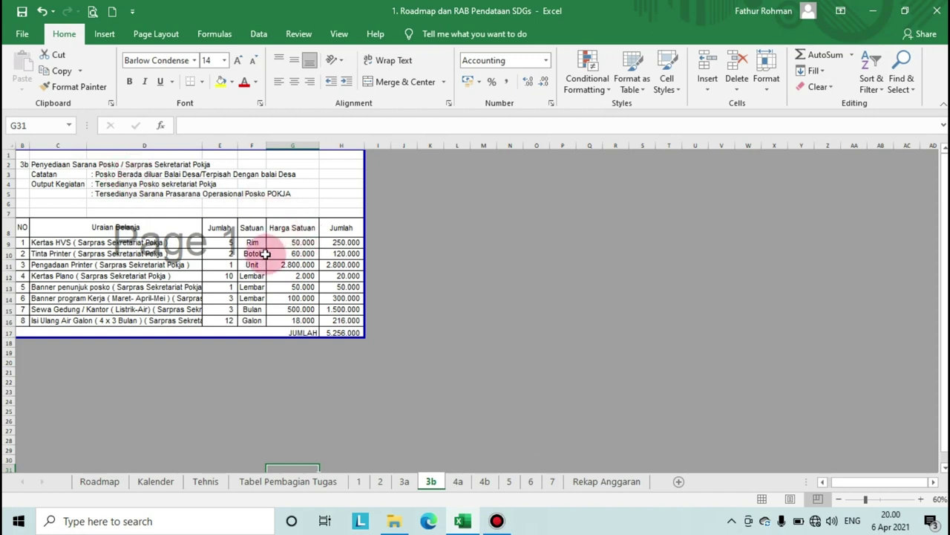
{"action": "left_click", "coordinate": [78, 242]}
{"action": "left_click", "coordinate": [71, 265]}
{"action": "left_click", "coordinate": [61, 308]}
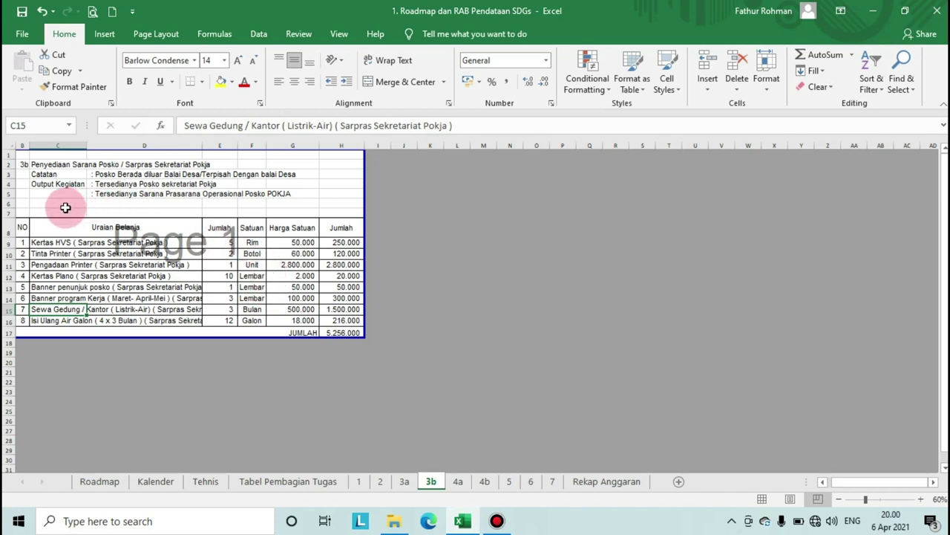
- Highlight sheet 3b's Catatan and Output Kegiatan lines, and review sheet 4a's Kondisi entries from Kades to Jumlah Individu
{"action": "left_click_drag", "start_coordinate": [145, 164], "coordinate": [147, 195]}
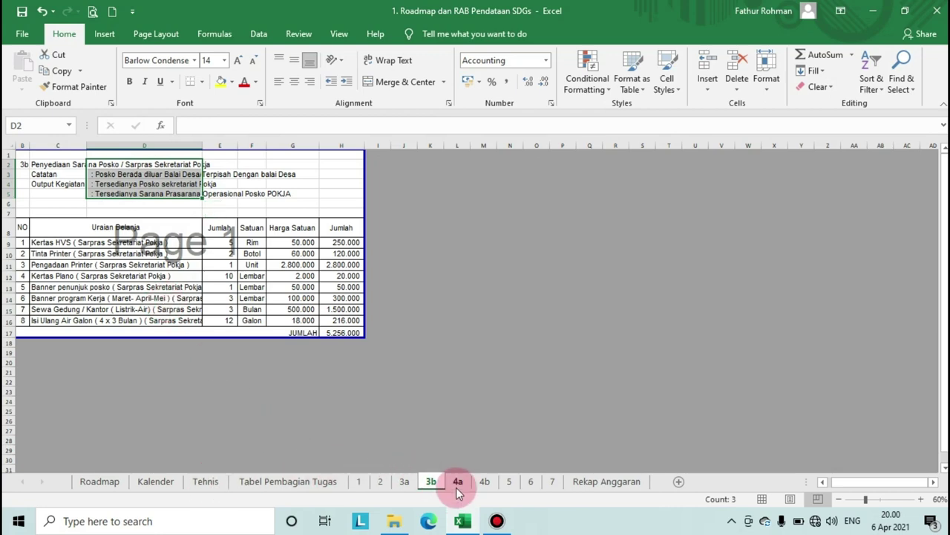
{"action": "left_click", "coordinate": [457, 481]}
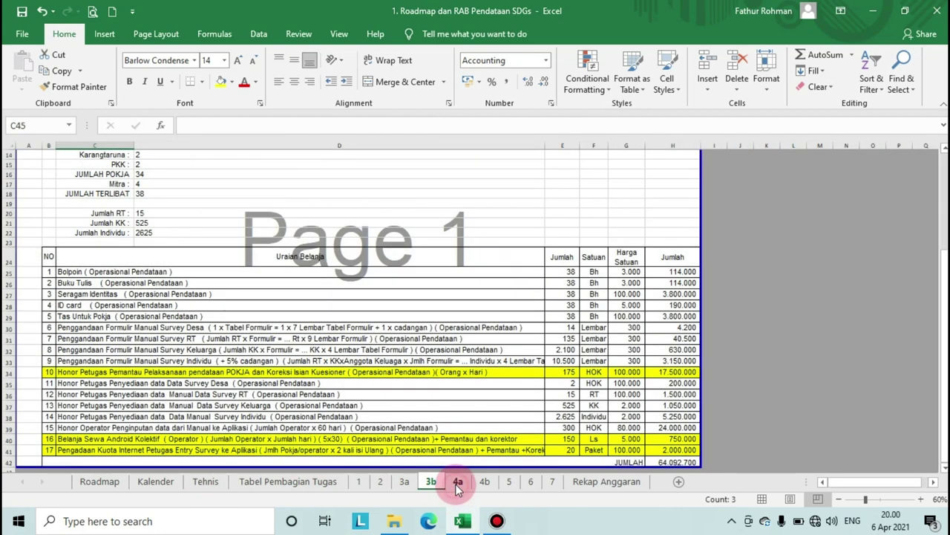
{"action": "scroll", "coordinate": [318, 255], "scroll_direction": "up", "scroll_amount": 5}
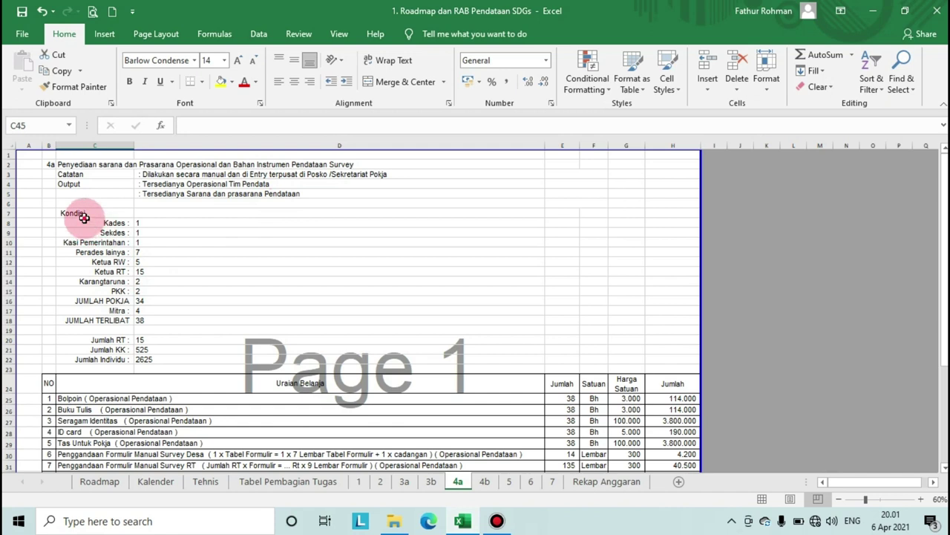
{"action": "left_click", "coordinate": [108, 222]}
{"action": "left_click", "coordinate": [201, 231]}
{"action": "left_click_drag", "start_coordinate": [108, 225], "coordinate": [123, 359]}
{"action": "left_click", "coordinate": [147, 223]}
{"action": "left_click_drag", "start_coordinate": [147, 245], "coordinate": [152, 361]}
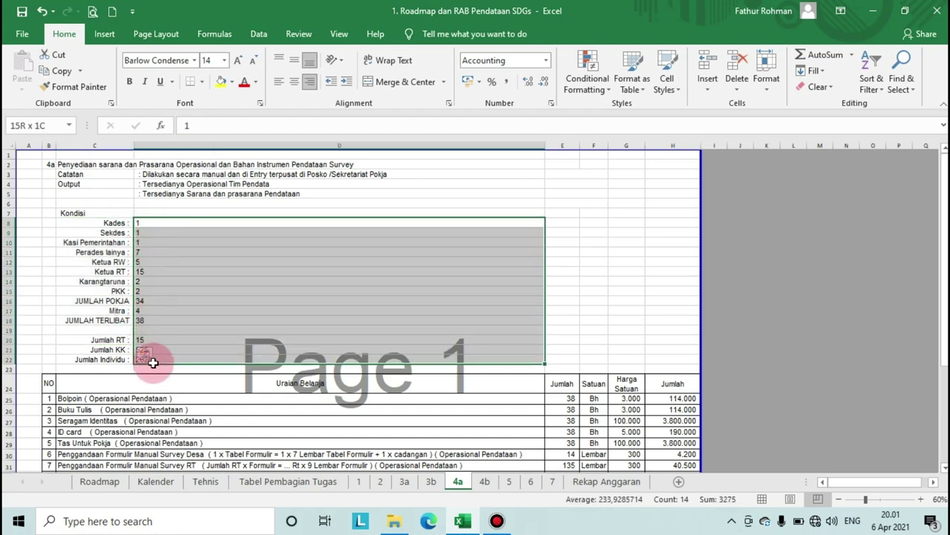
- Examine sheet 4a's Uraian Belanja items, highlighting the rows from Bolpoin to Penggandaan Formulir Manual Survey Keluarga
{"action": "scroll", "coordinate": [195, 341], "scroll_direction": "down", "scroll_amount": 4}
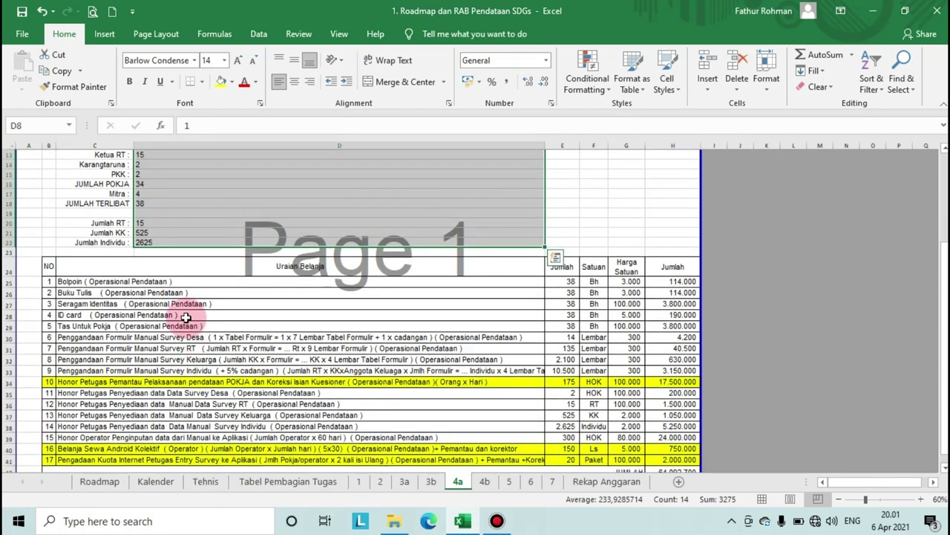
{"action": "scroll", "coordinate": [164, 278], "scroll_direction": "down", "scroll_amount": 2}
{"action": "left_click_drag", "start_coordinate": [148, 222], "coordinate": [153, 301]}
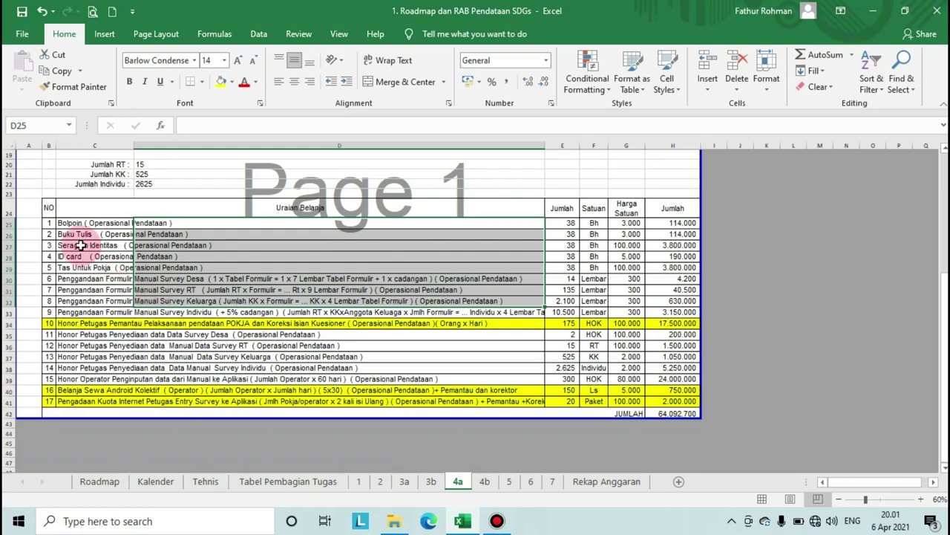
- Check the formula behind sheet 4a's Bolpoin quantity against JUMLAH TERLIBAT in the Kondisi list, and review the remaining budget rows
{"action": "left_click", "coordinate": [558, 222]}
{"action": "scroll", "coordinate": [348, 184], "scroll_direction": "up", "scroll_amount": 3}
{"action": "scroll", "coordinate": [349, 184], "scroll_direction": "up", "scroll_amount": 3}
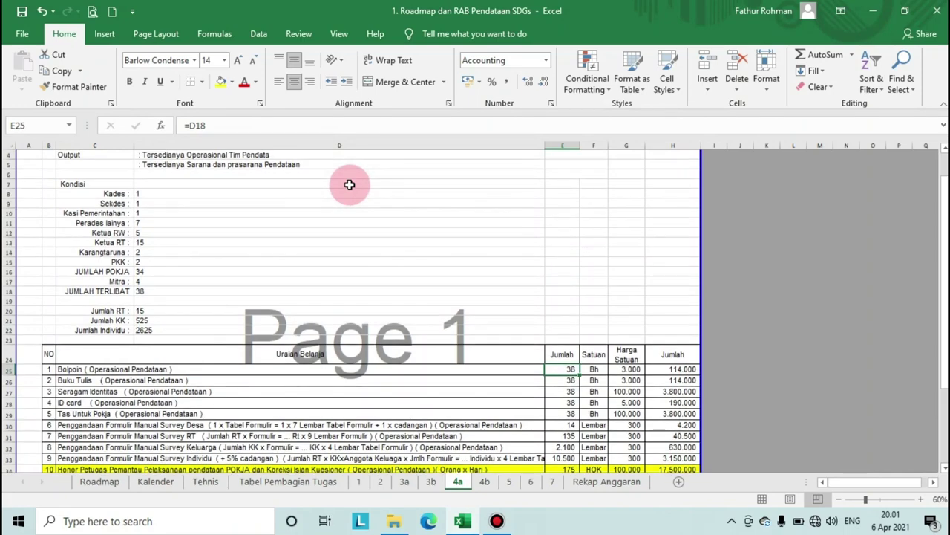
{"action": "scroll", "coordinate": [349, 184], "scroll_direction": "down", "scroll_amount": 1}
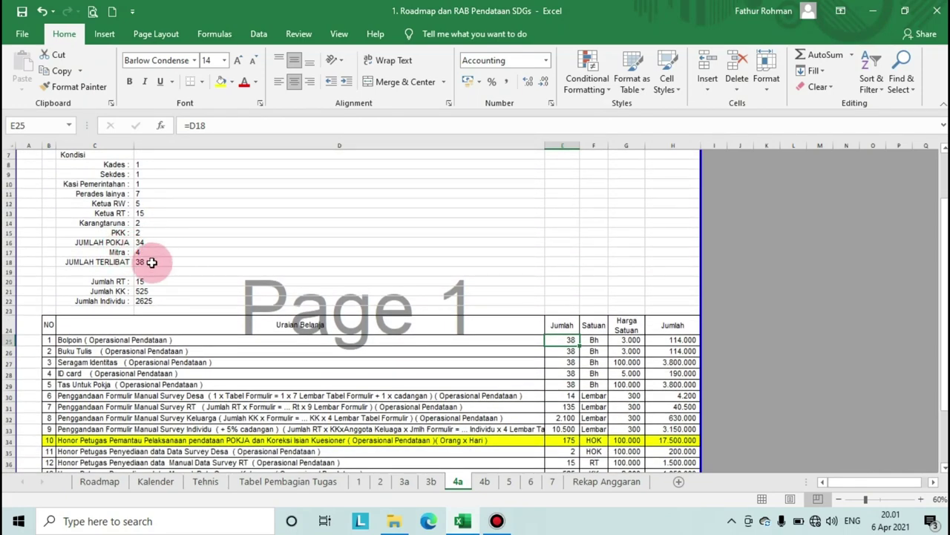
{"action": "scroll", "coordinate": [269, 354], "scroll_direction": "down", "scroll_amount": 3}
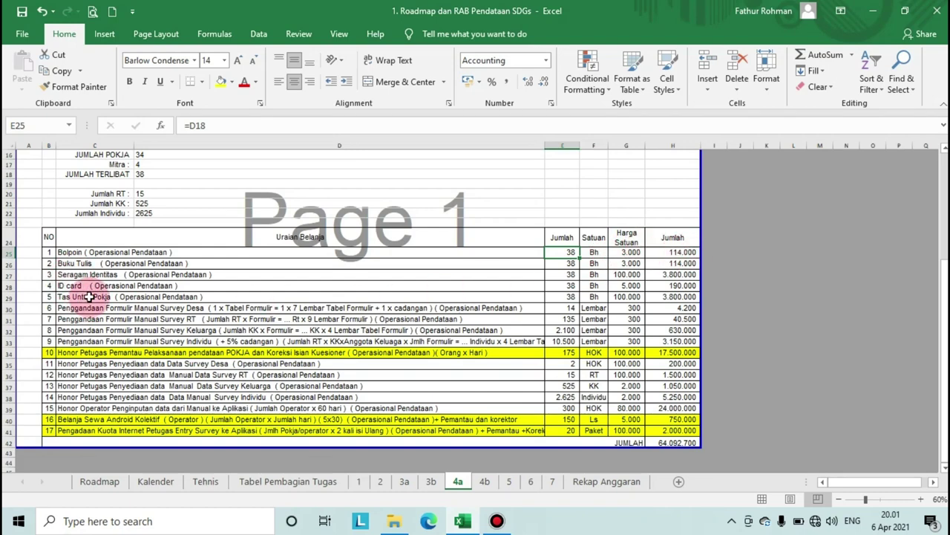
{"action": "scroll", "coordinate": [89, 297], "scroll_direction": "down", "scroll_amount": 1}
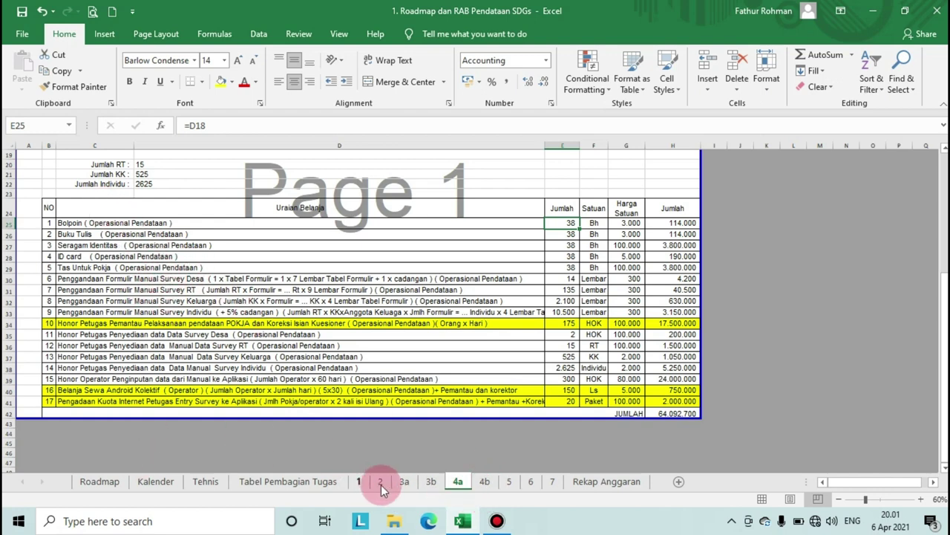
- Open sheet 4b and review its Catatan on direct entry in the application, the Kondisi list and the Uraian Belanja items
{"action": "left_click", "coordinate": [476, 482]}
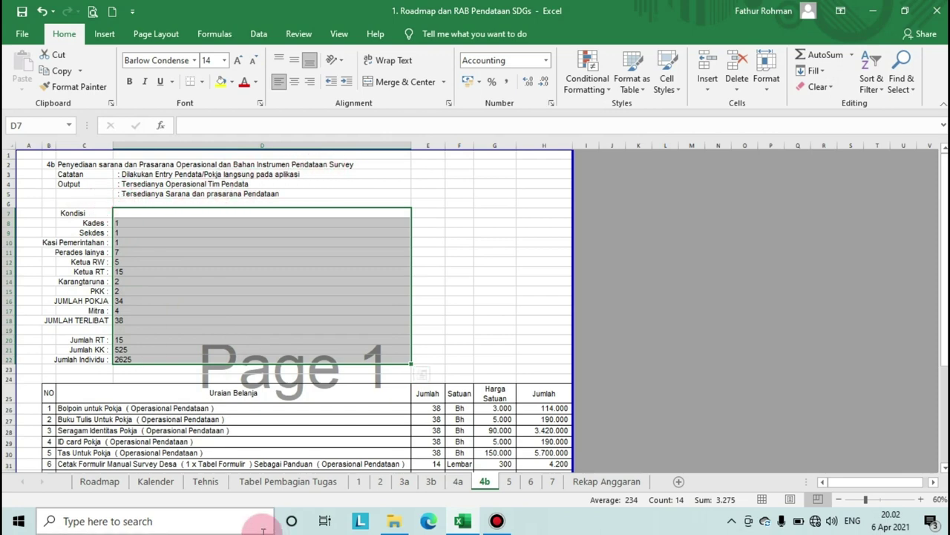
{"action": "scroll", "coordinate": [133, 300], "scroll_direction": "down", "scroll_amount": 3}
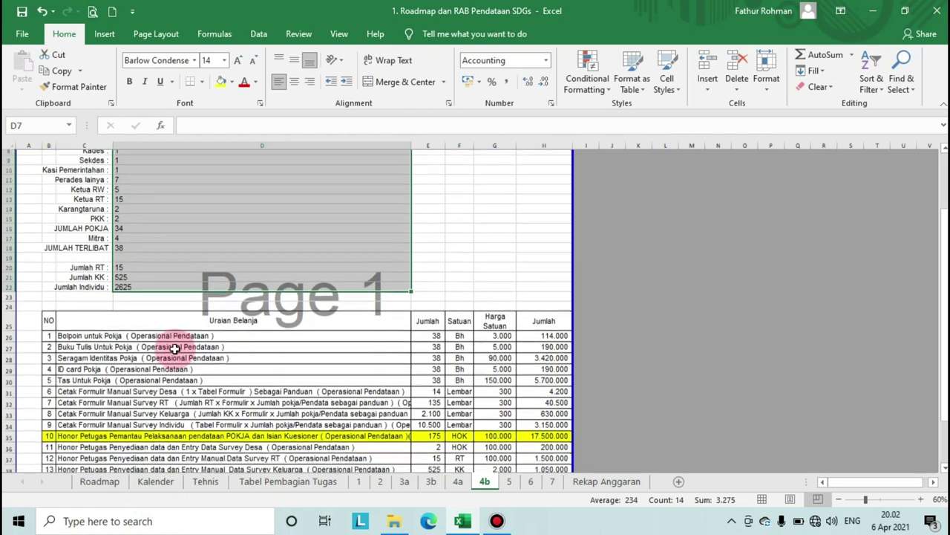
{"action": "scroll", "coordinate": [174, 348], "scroll_direction": "down", "scroll_amount": 6}
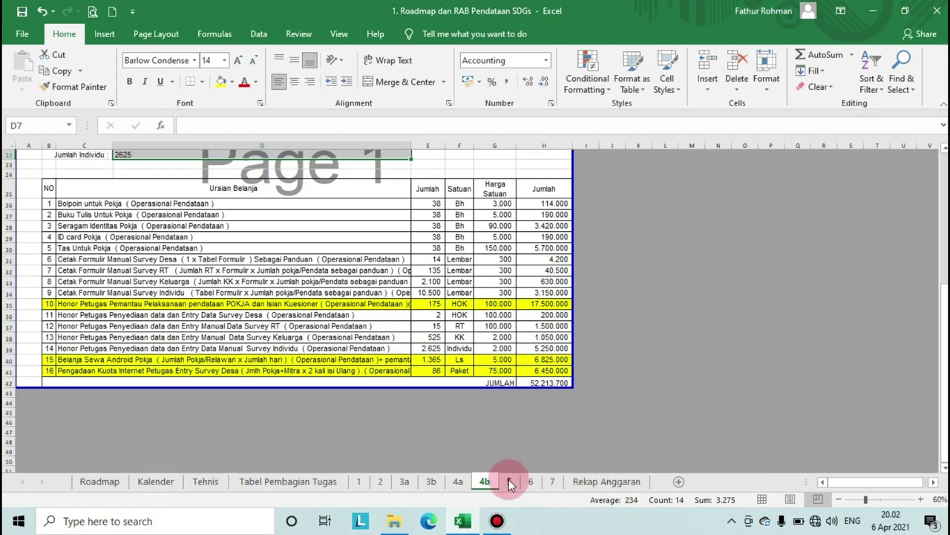
- Open sheet 5 and examine the Bimtek budget items from Foto Copy surat Undangan to Snack / Konsumsi Kegiatan
{"action": "left_click", "coordinate": [510, 481]}
{"action": "left_click", "coordinate": [253, 309]}
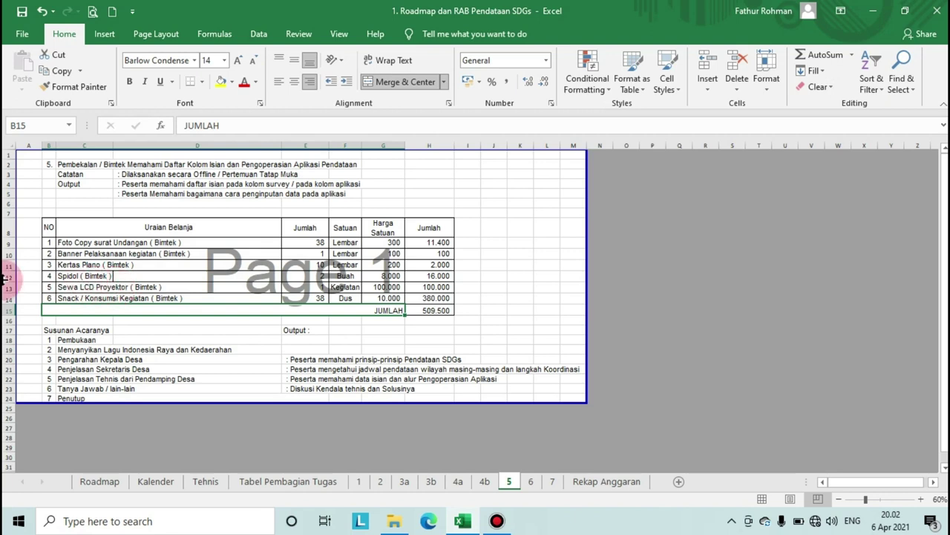
{"action": "left_click", "coordinate": [58, 244]}
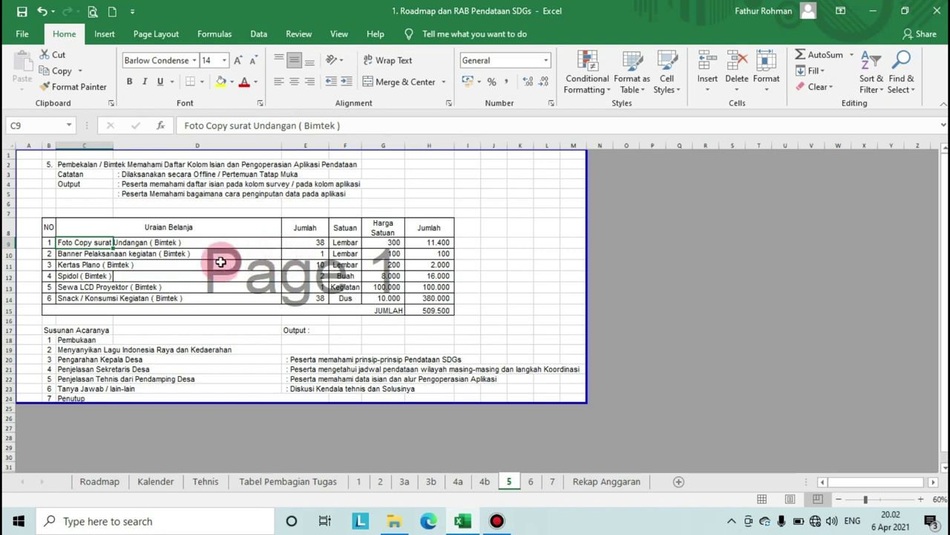
{"action": "left_click", "coordinate": [85, 254]}
{"action": "left_click", "coordinate": [71, 265]}
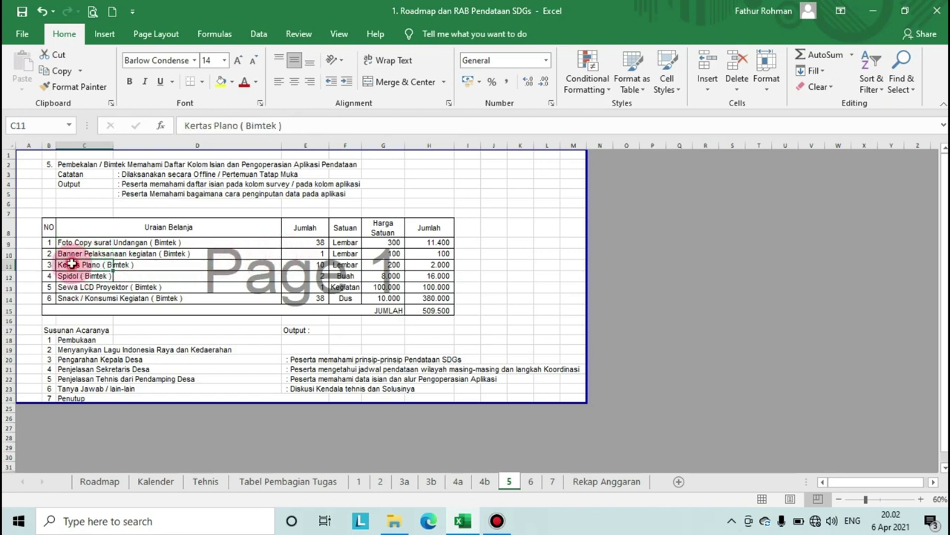
{"action": "left_click", "coordinate": [68, 287]}
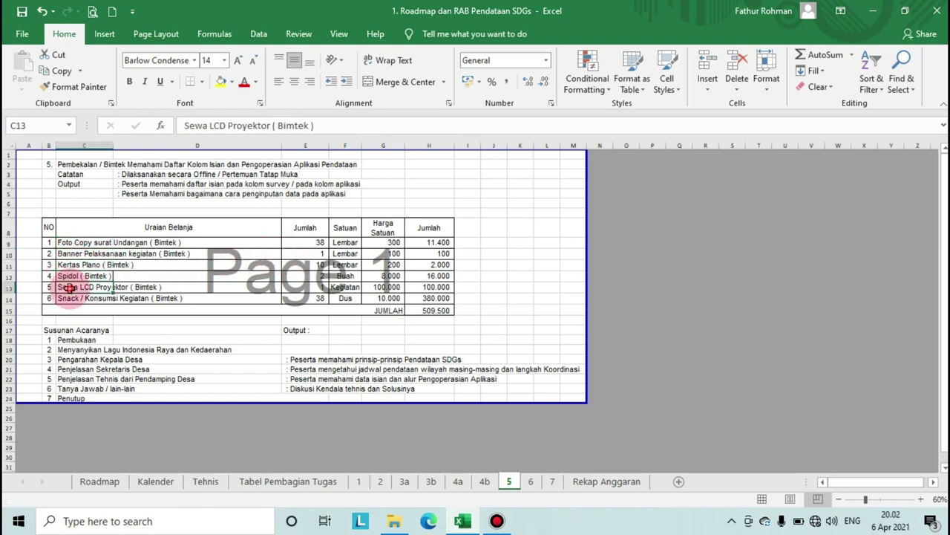
{"action": "left_click", "coordinate": [76, 298]}
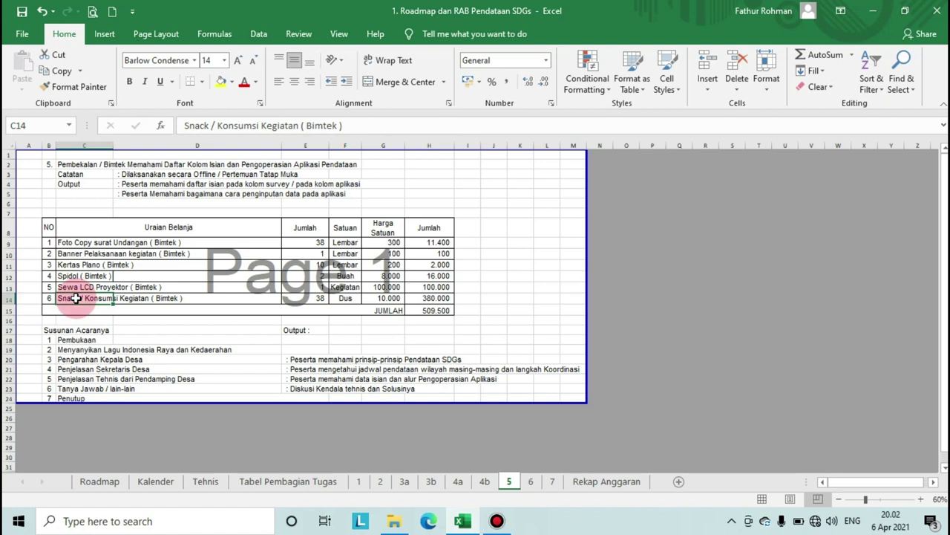
{"action": "left_click", "coordinate": [209, 231]}
{"action": "left_click_drag", "start_coordinate": [209, 231], "coordinate": [198, 304]}
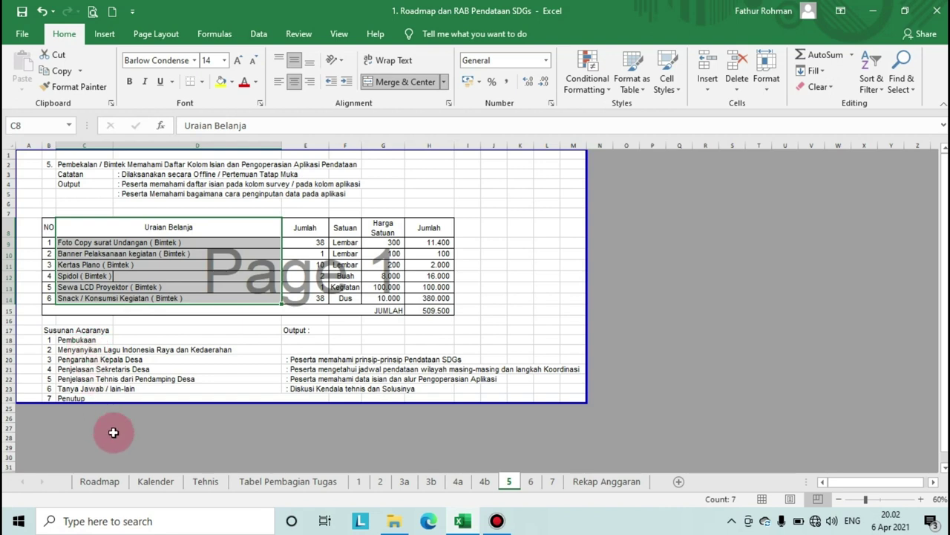
- Review sheet 5's Susunan Acaranya agenda, including Pembukaan, Penjelasan Sekretaris Desa and the Output of Pengarahan Kepala Desa
{"action": "left_click", "coordinate": [64, 342]}
{"action": "left_click", "coordinate": [59, 350]}
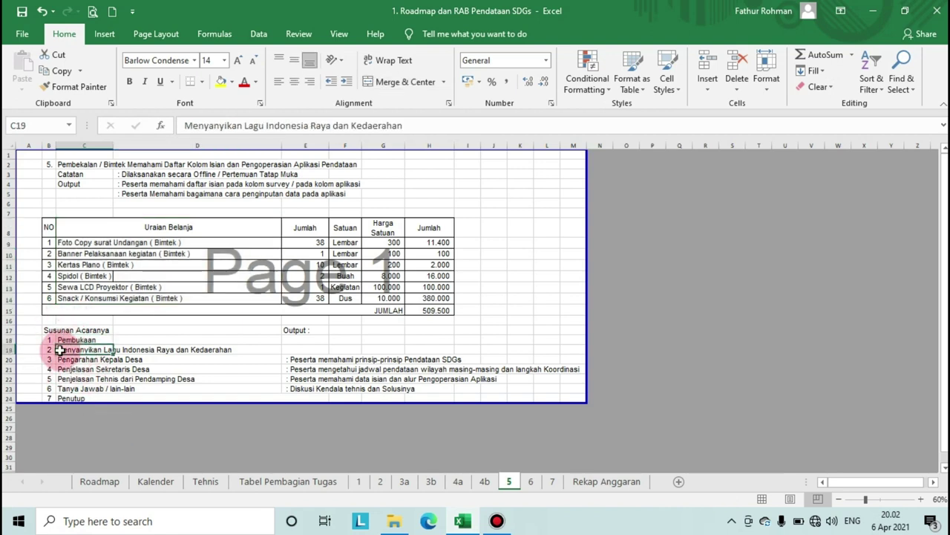
{"action": "left_click", "coordinate": [63, 367]}
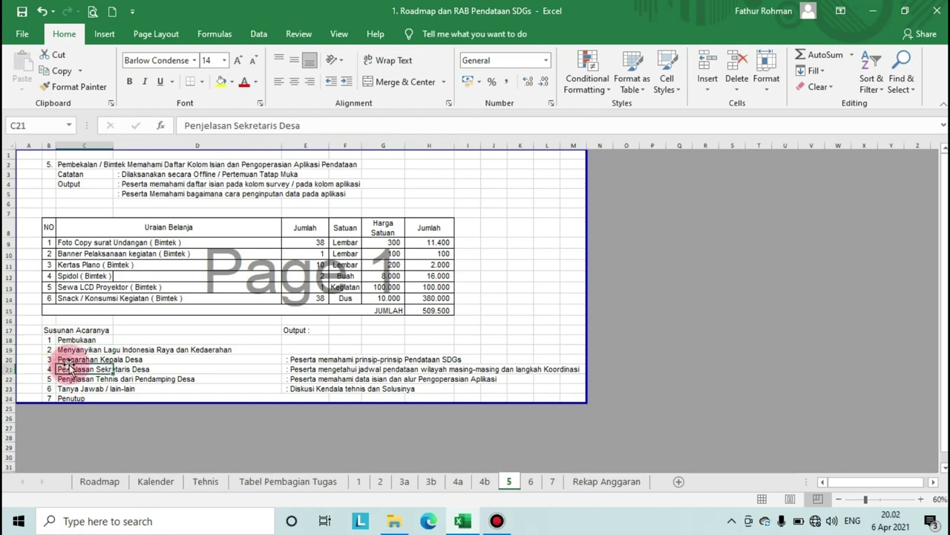
{"action": "left_click", "coordinate": [321, 361]}
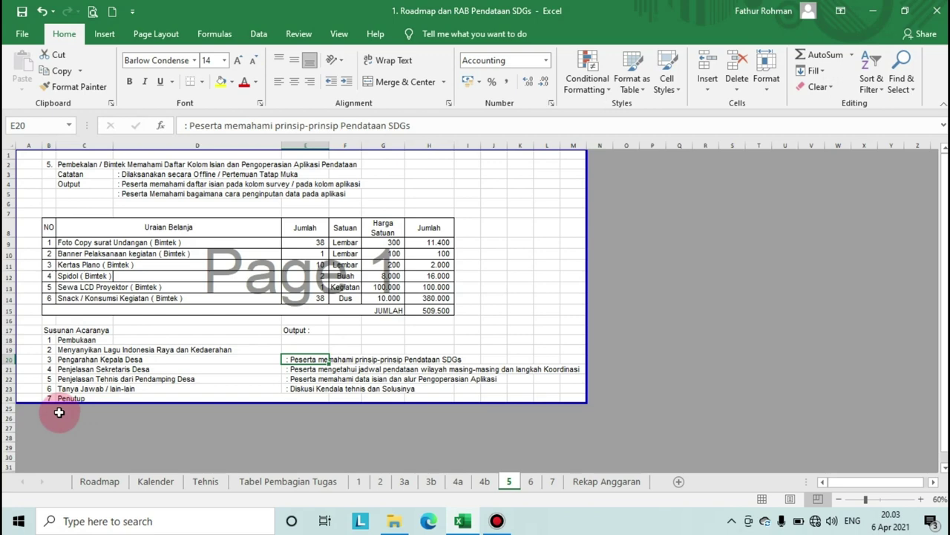
- Open sheet 6 and read its Output and the Banner di lokasi umum, Sewa pengeras suara and Sewa mobilisasi keliling items
{"action": "left_click", "coordinate": [522, 482]}
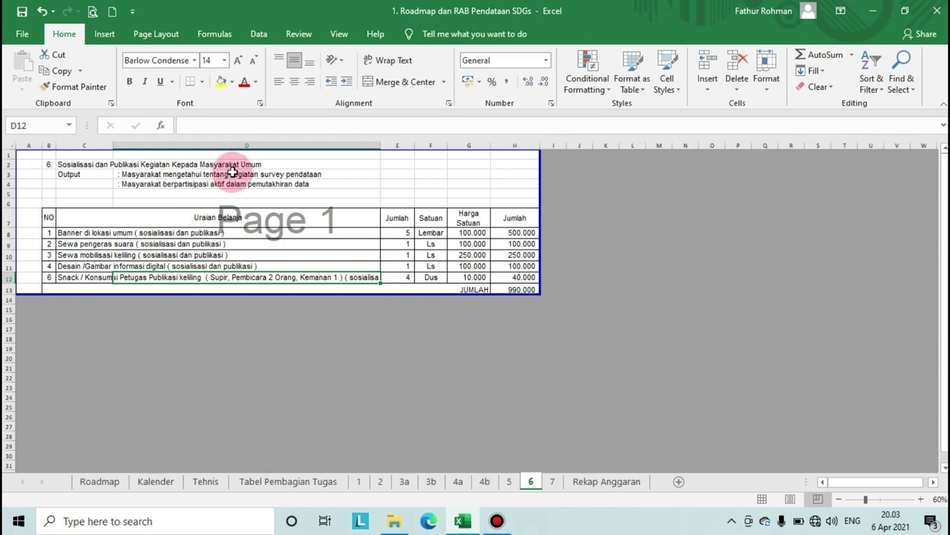
{"action": "left_click", "coordinate": [175, 185]}
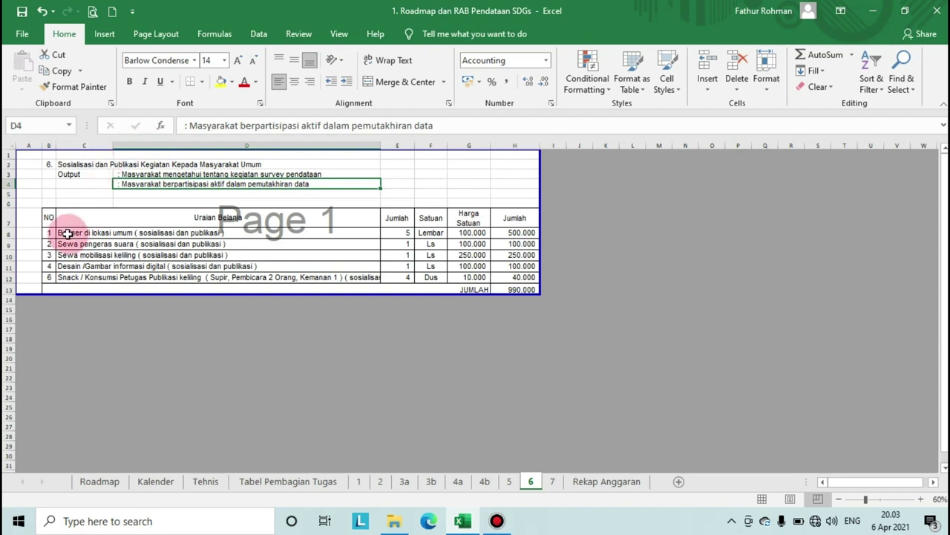
{"action": "left_click", "coordinate": [119, 234]}
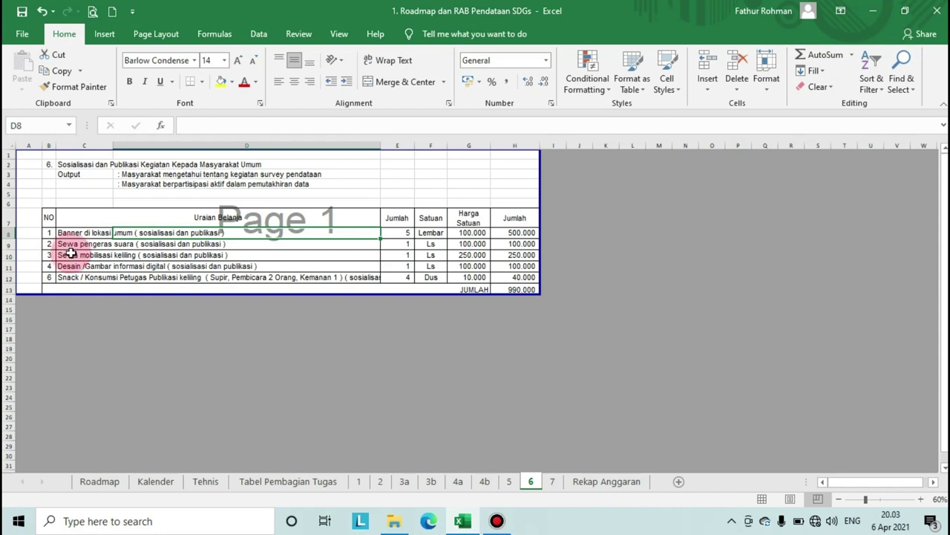
{"action": "key", "text": "Down"}
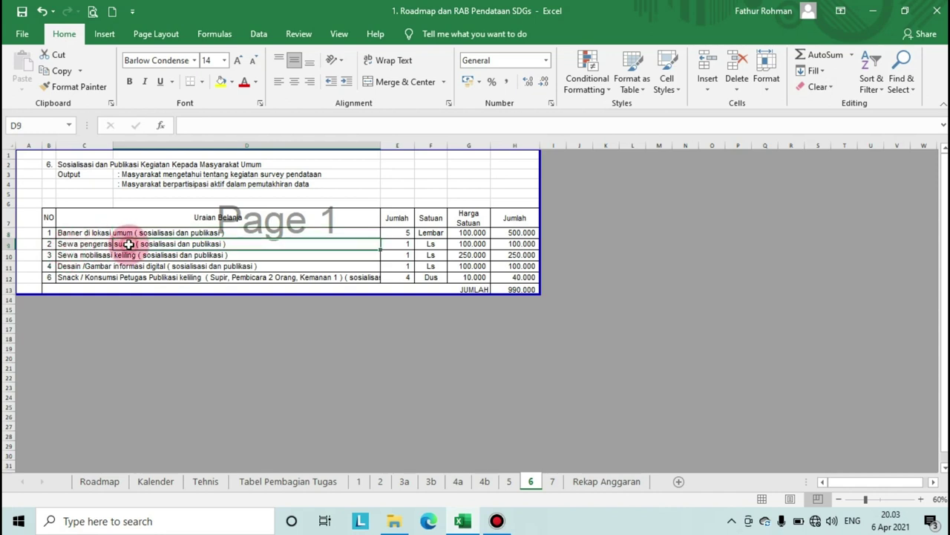
{"action": "left_click", "coordinate": [74, 256]}
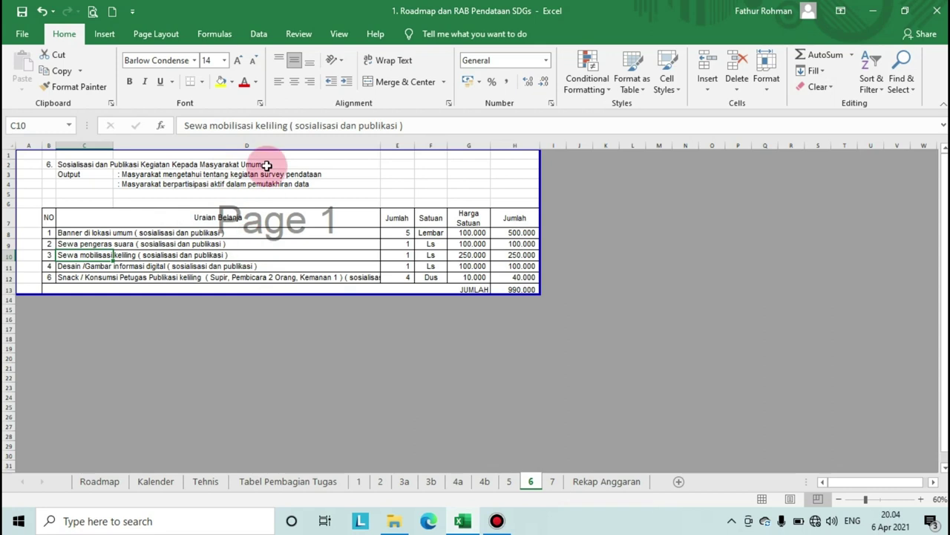
- Open sheet 7 and examine the Musyawarah Desa Output and budget items, including Cetak Piagam penghargaan Bagi Pokja and Snack / Konsumsi Kegiatan
{"action": "left_click", "coordinate": [553, 481]}
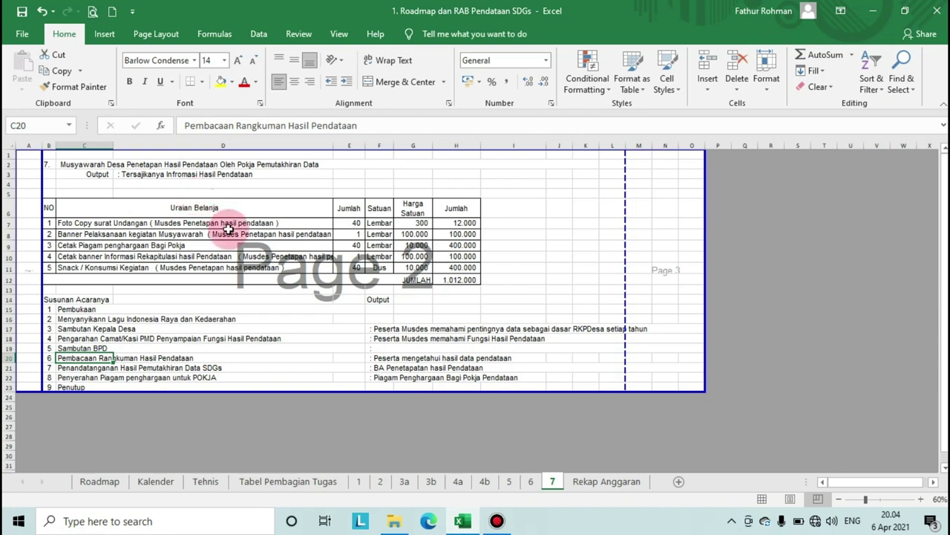
{"action": "left_click", "coordinate": [75, 173]}
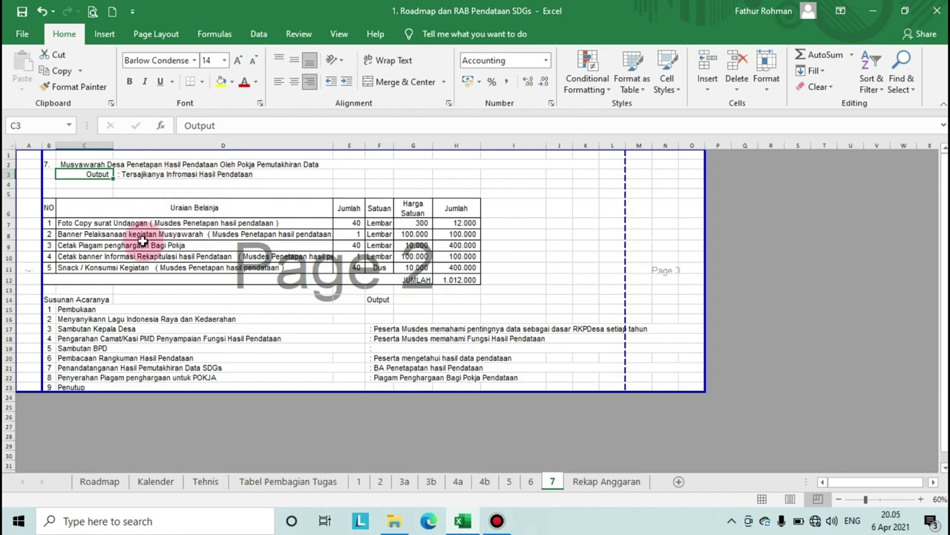
{"action": "left_click", "coordinate": [118, 225]}
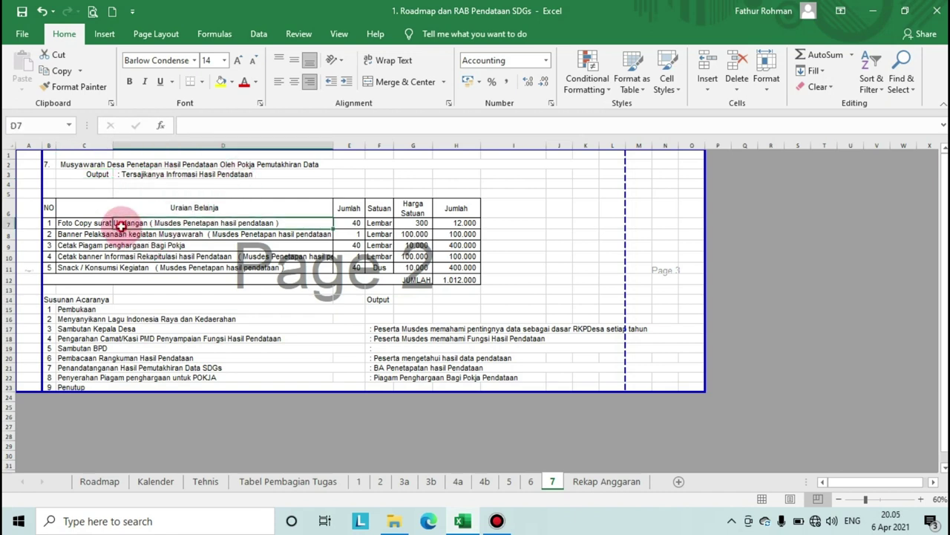
{"action": "left_click", "coordinate": [78, 234]}
{"action": "left_click", "coordinate": [76, 246]}
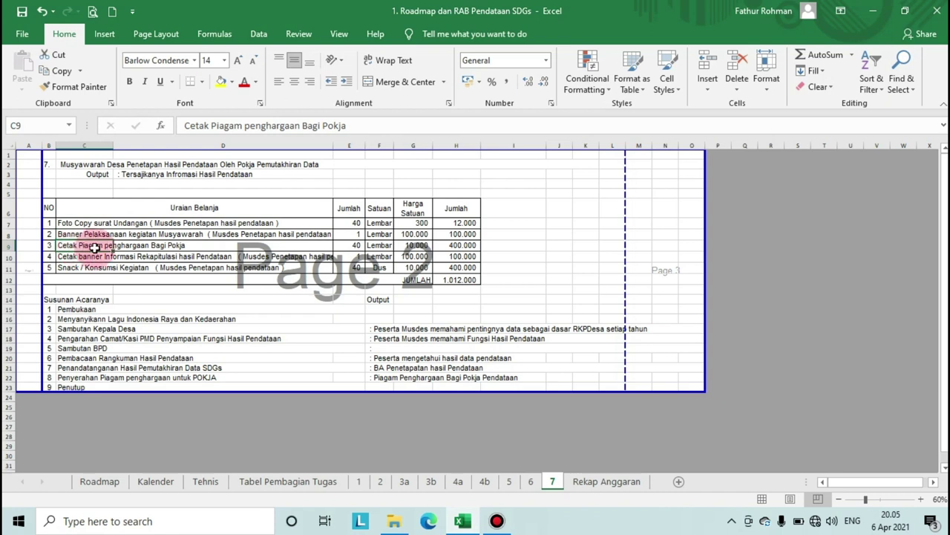
{"action": "left_click", "coordinate": [74, 267]}
{"action": "left_click", "coordinate": [69, 247]}
{"action": "mouse_move", "coordinate": [69, 246]}
{"action": "left_mouse_down"}
{"action": "mouse_move", "coordinate": [358, 248]}
{"action": "mouse_move", "coordinate": [58, 246]}
{"action": "left_mouse_up"}
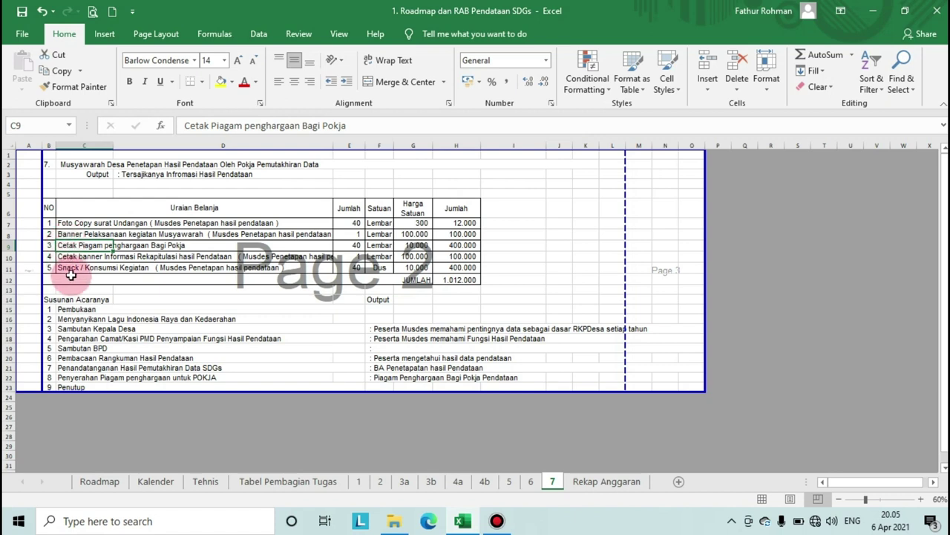
{"action": "left_click", "coordinate": [72, 268]}
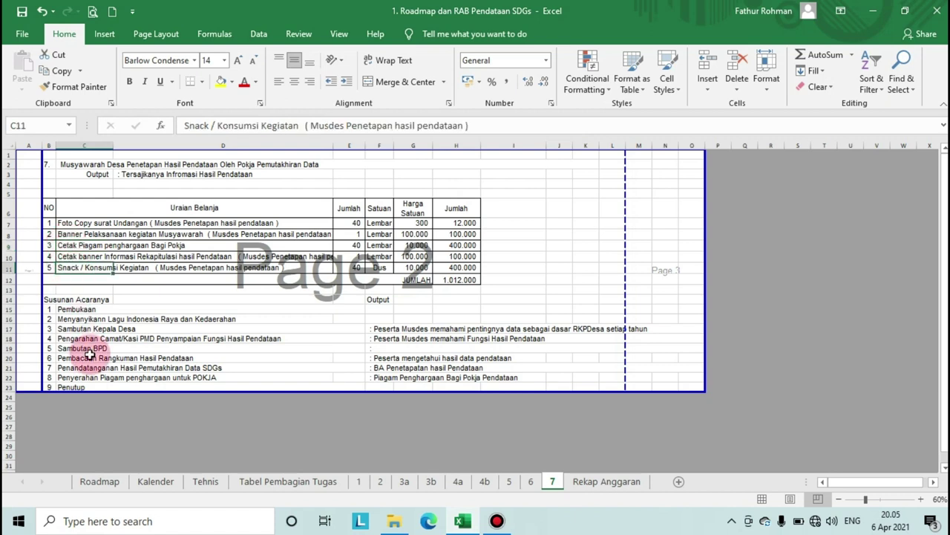
{"action": "left_click_drag", "start_coordinate": [212, 194], "coordinate": [177, 274]}
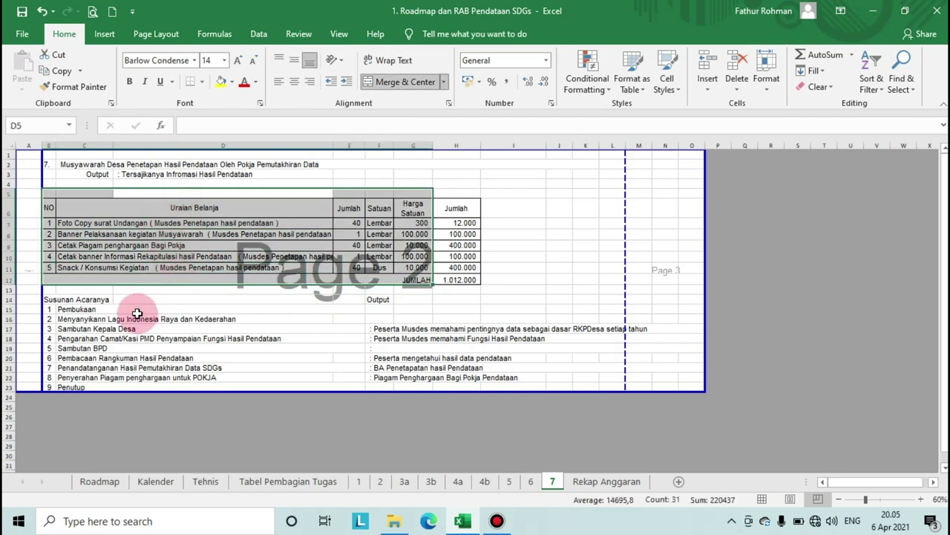
- Review sheet 7's Susunan Acaranya agenda from Pembukaan to Penutup and the Output of Pengarahan Camat/Kasi PMD
{"action": "left_click", "coordinate": [82, 310]}
{"action": "left_click", "coordinate": [76, 328]}
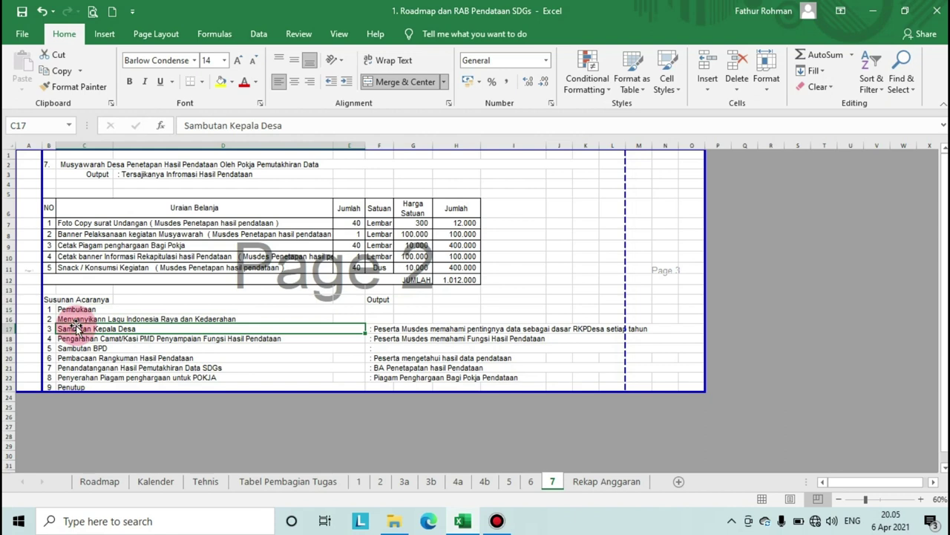
{"action": "left_click", "coordinate": [84, 366]}
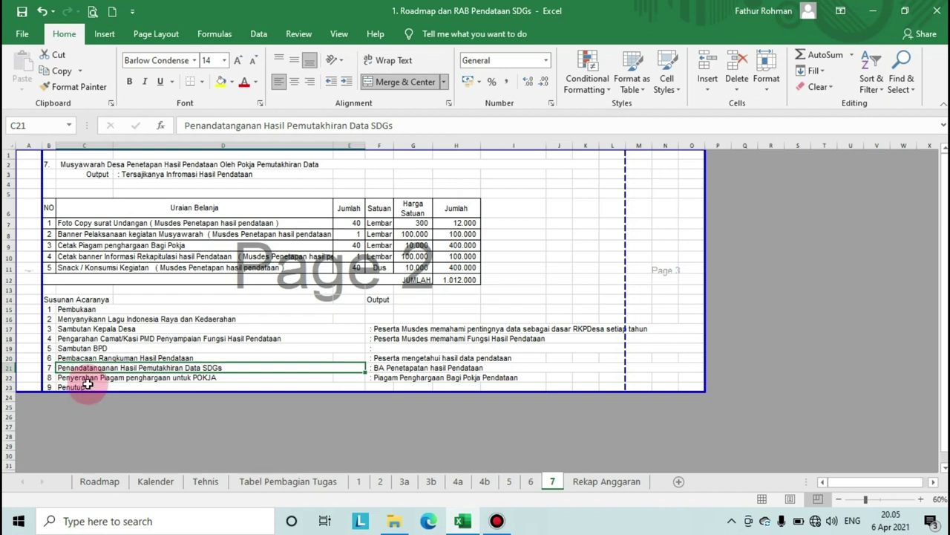
{"action": "left_click", "coordinate": [88, 385]}
{"action": "left_click", "coordinate": [381, 338]}
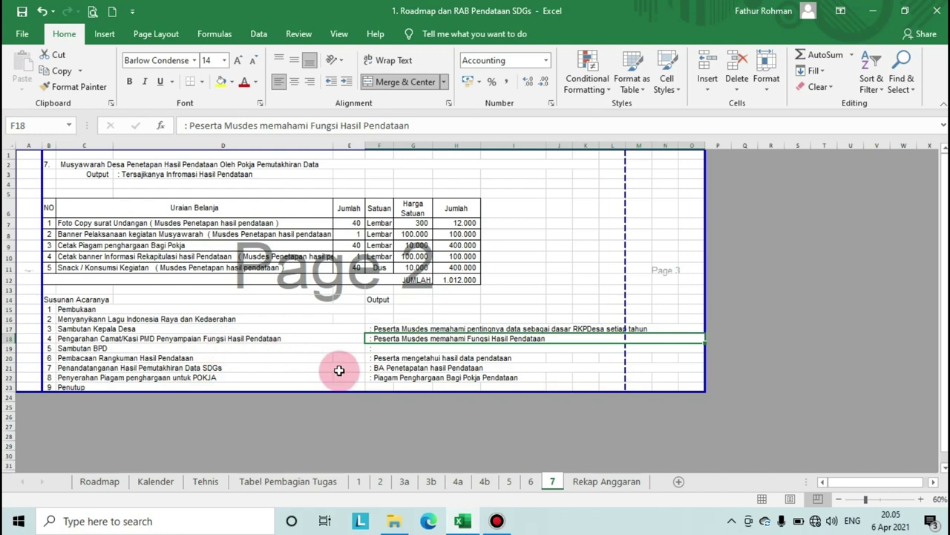
- Open the Rekap Anggaran sheet and examine the budget recap from Belanja Alat Tulis Kantor dan Benda POS down to the JUMLAH TOTAL row
{"action": "left_click", "coordinate": [360, 484]}
{"action": "left_click", "coordinate": [575, 486]}
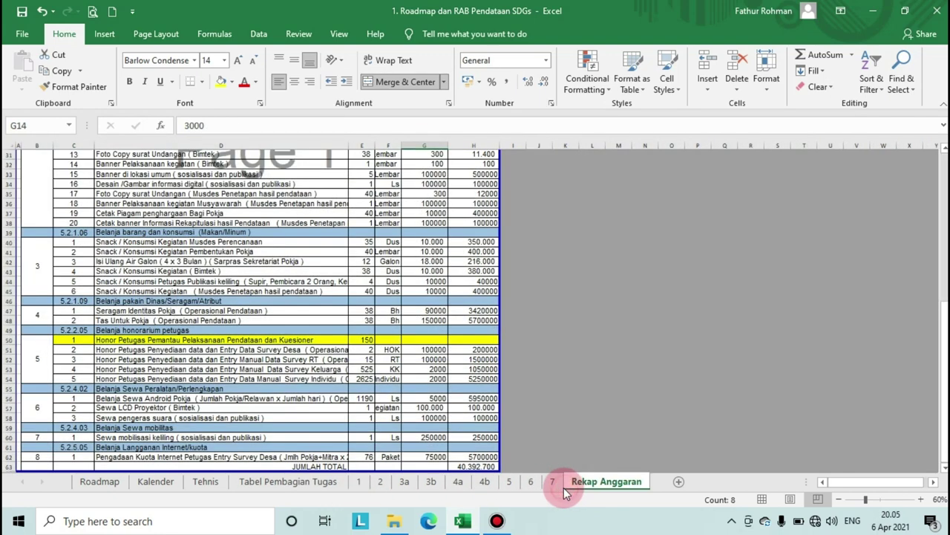
{"action": "scroll", "coordinate": [427, 404], "scroll_direction": "up", "scroll_amount": 10}
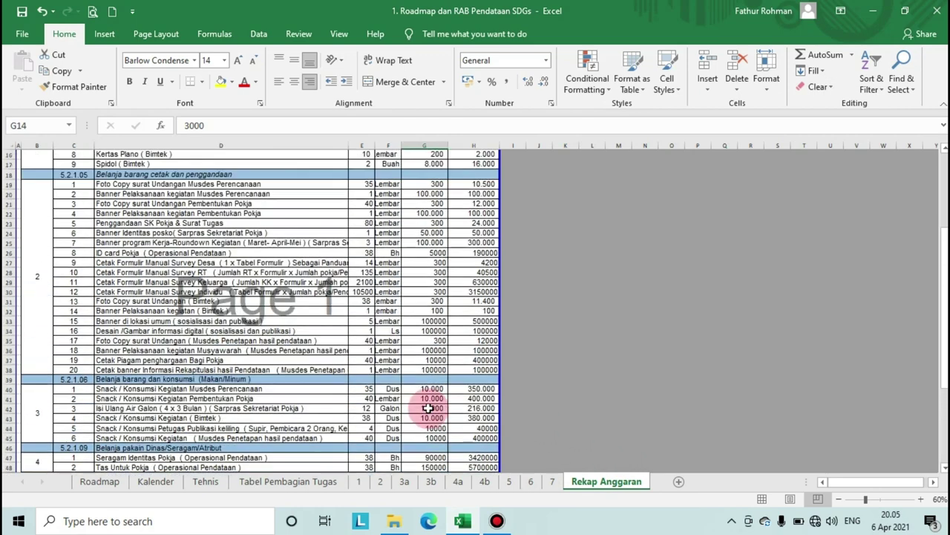
{"action": "scroll", "coordinate": [249, 387], "scroll_direction": "down", "scroll_amount": 15}
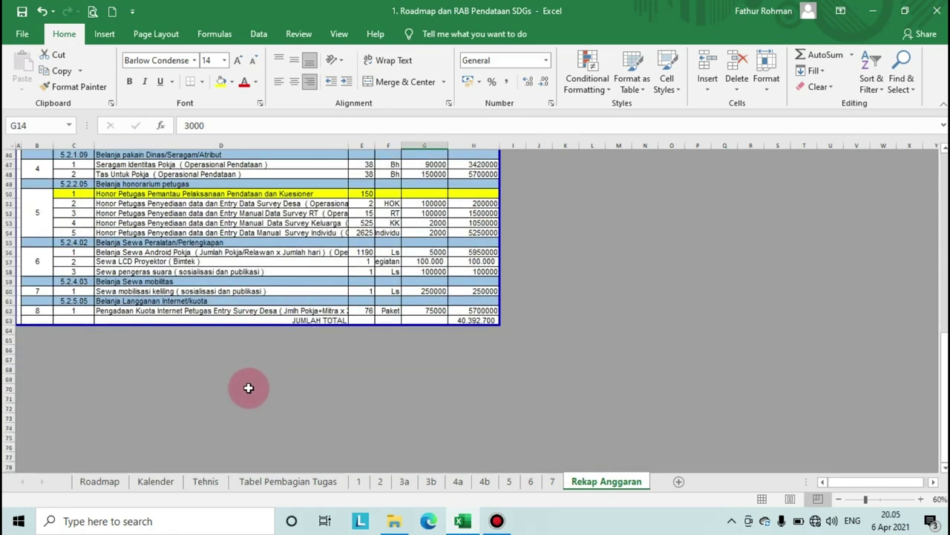
{"action": "scroll", "coordinate": [248, 387], "scroll_direction": "up", "scroll_amount": 15}
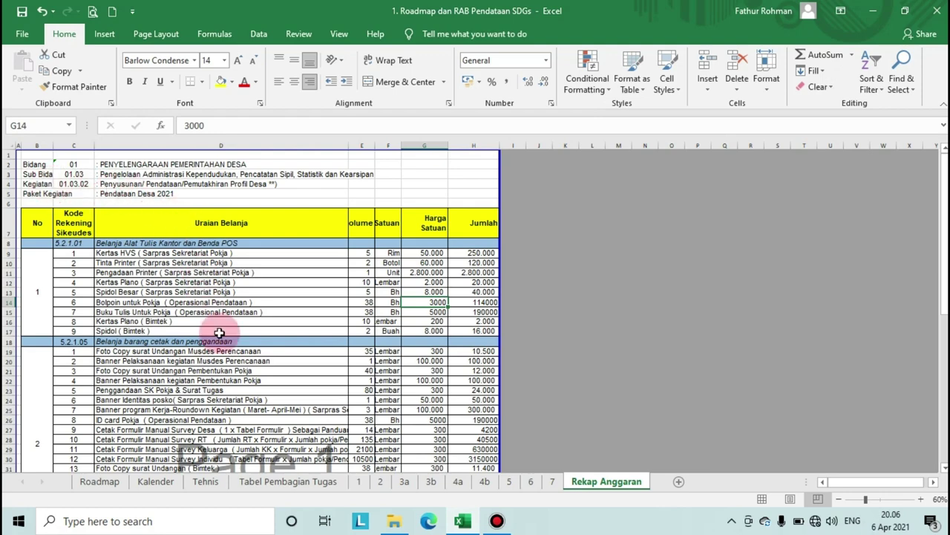
{"action": "scroll", "coordinate": [218, 322], "scroll_direction": "down", "scroll_amount": 5}
{"action": "scroll", "coordinate": [312, 423], "scroll_direction": "down", "scroll_amount": 5}
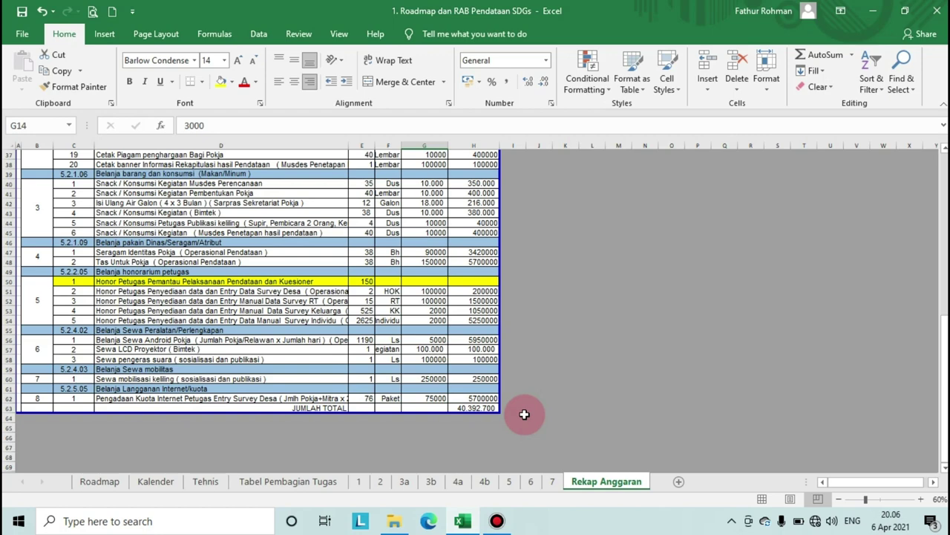
{"action": "scroll", "coordinate": [525, 415], "scroll_direction": "up", "scroll_amount": 7}
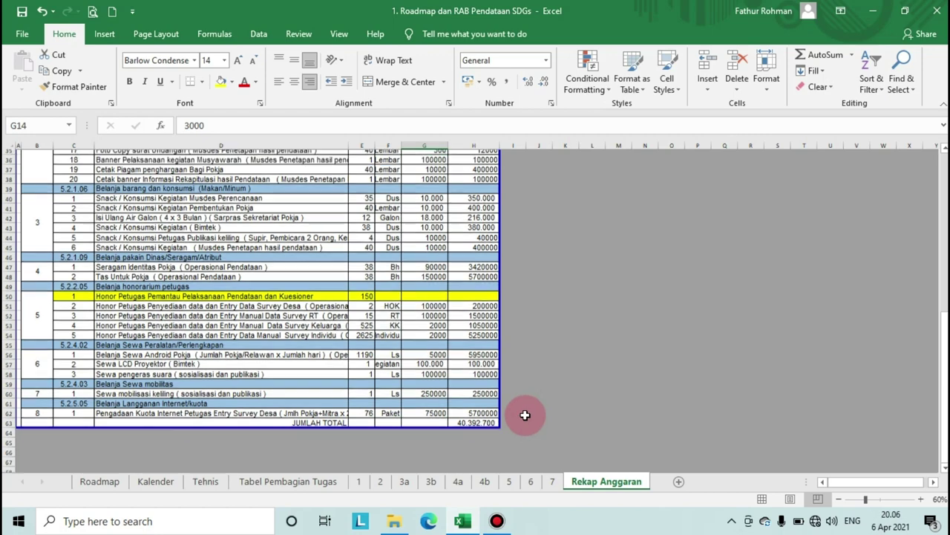
{"action": "scroll", "coordinate": [525, 415], "scroll_direction": "up", "scroll_amount": 4}
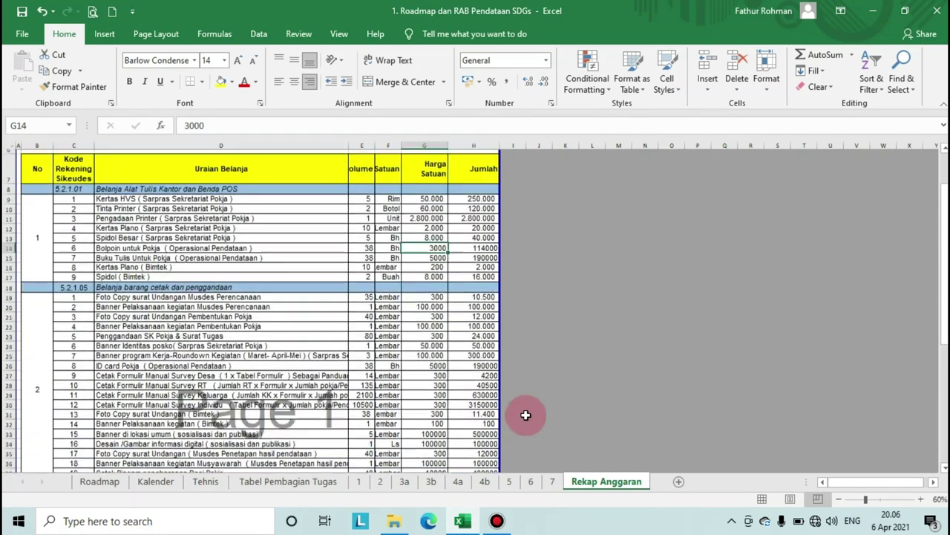